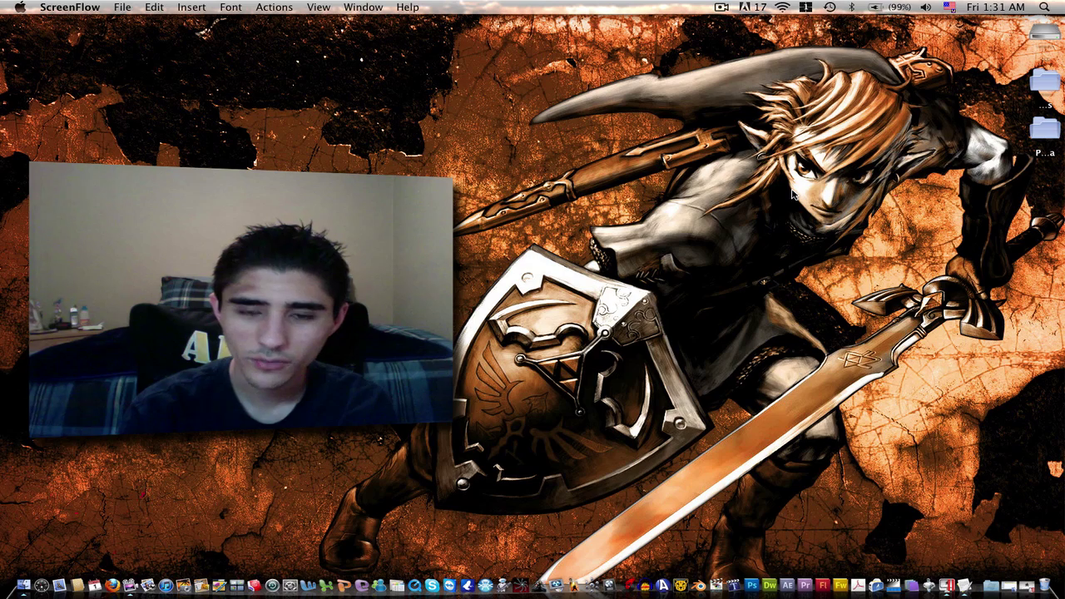
# Switch to the Windows virtual machine desktop and launch FL Studio 9
pyautogui.click(1030, 582)
pyautogui.click(1030, 579)
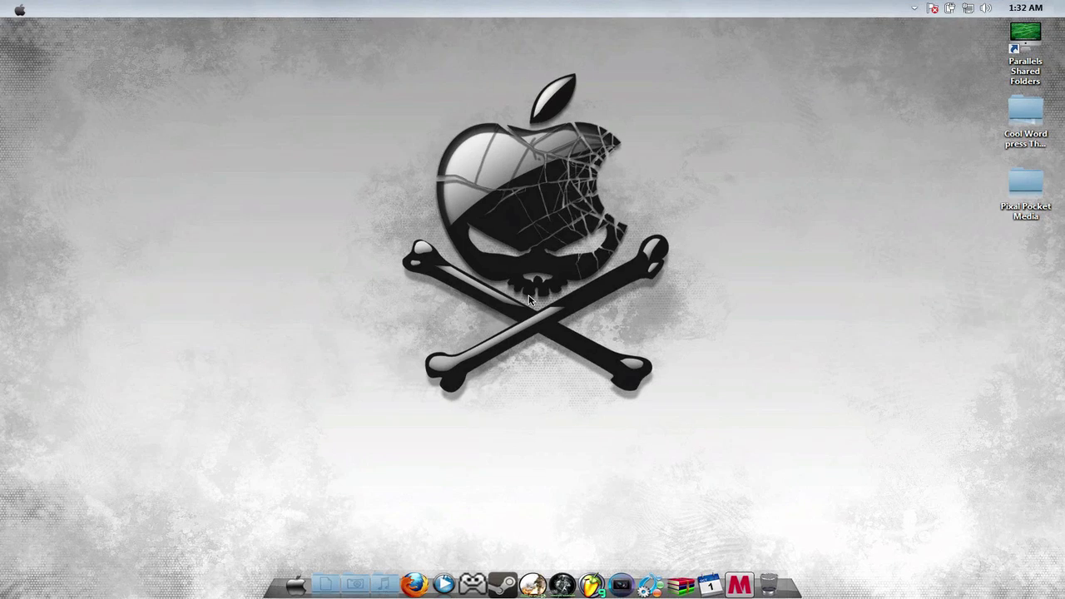
pyautogui.click(596, 587)
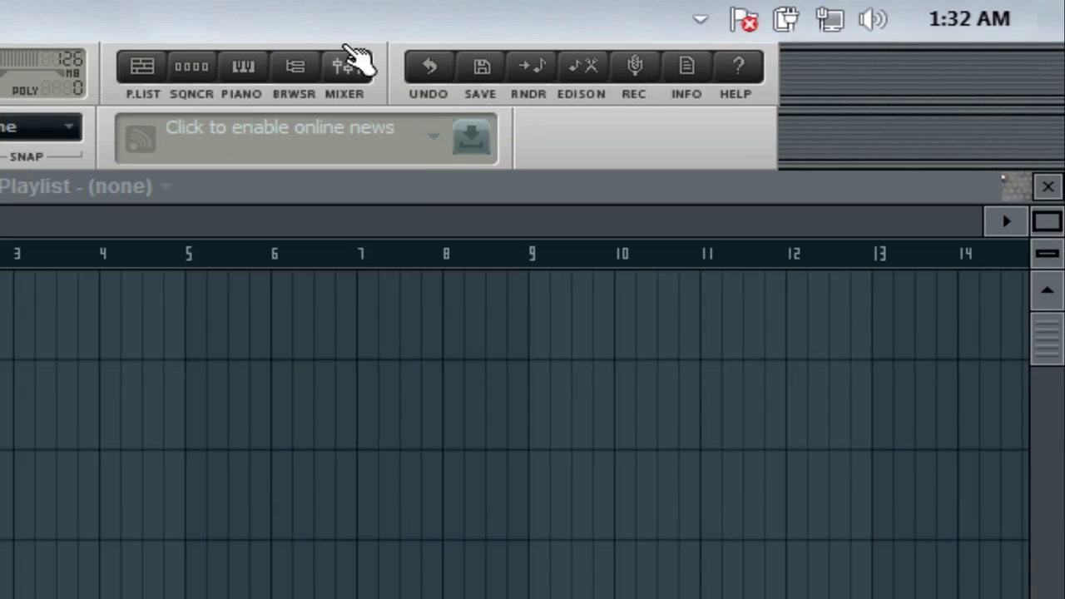
# Remove the Fruity Limiter from effect slot 8 of the Master mixer track, and close the mixer
pyautogui.click(770, 29)
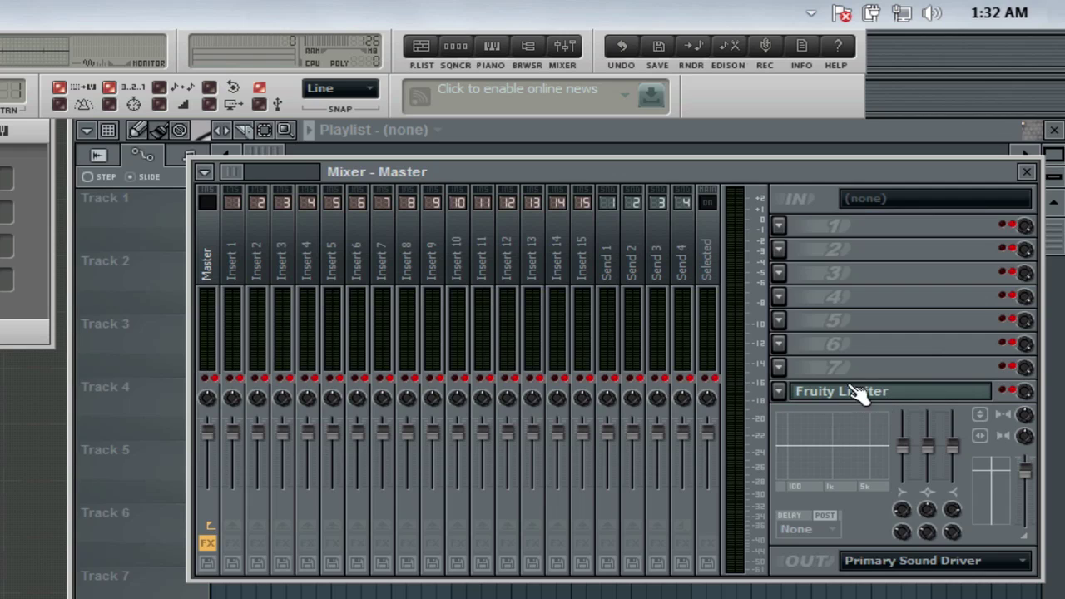
pyautogui.click(803, 402)
pyautogui.moveTo(804, 410)
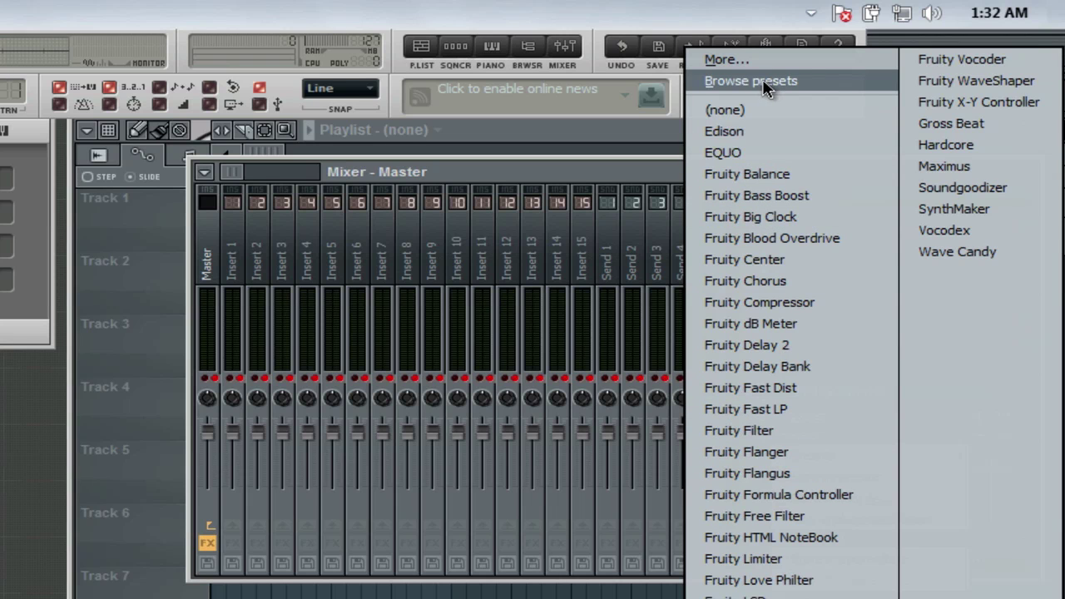
pyautogui.click(741, 116)
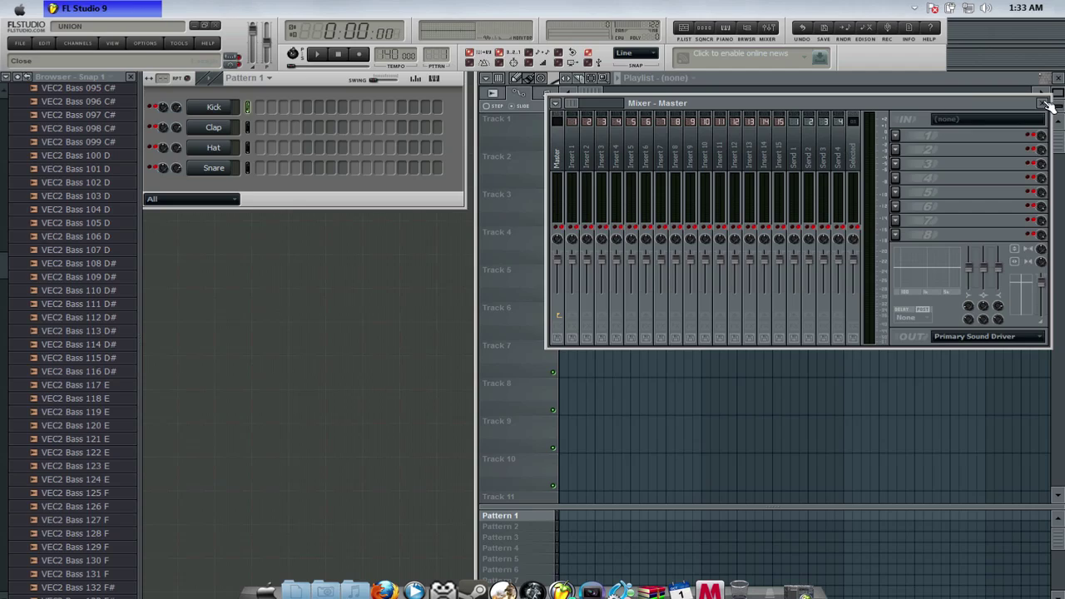
pyautogui.click(1045, 103)
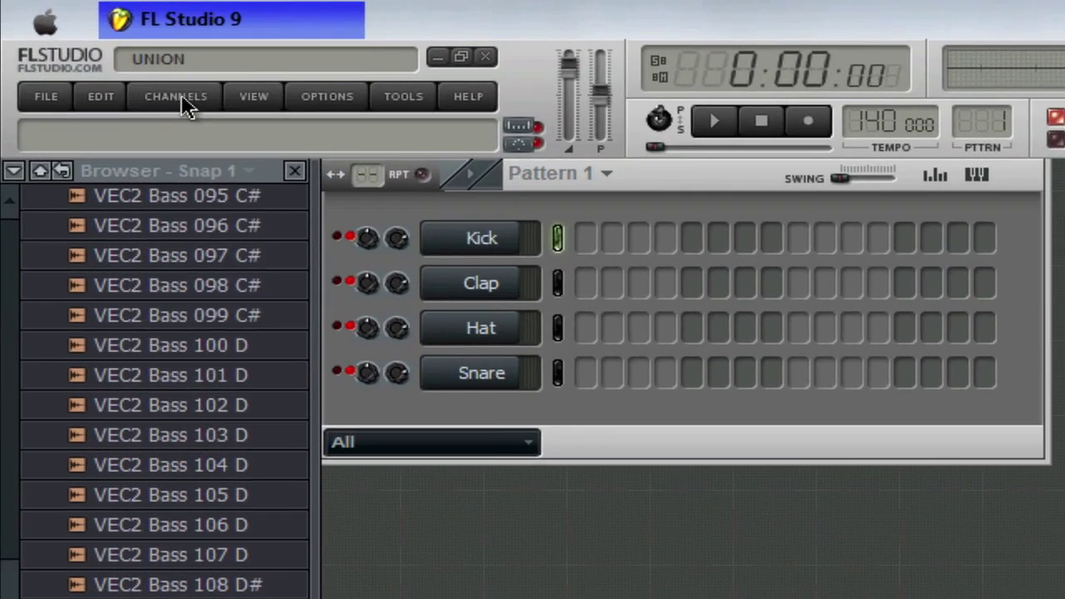
pyautogui.click(79, 41)
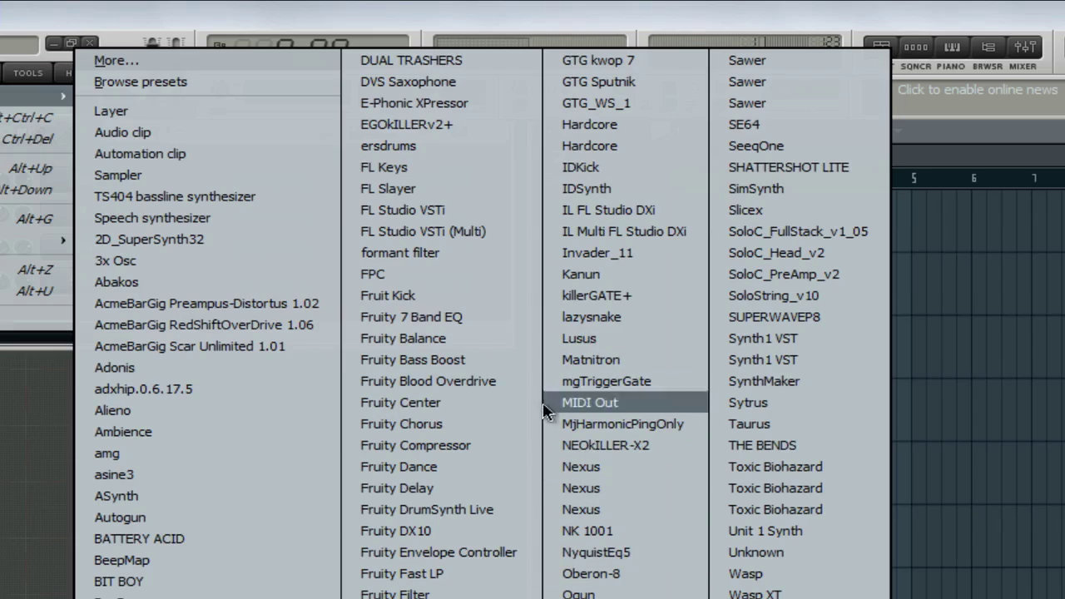
pyautogui.click(857, 368)
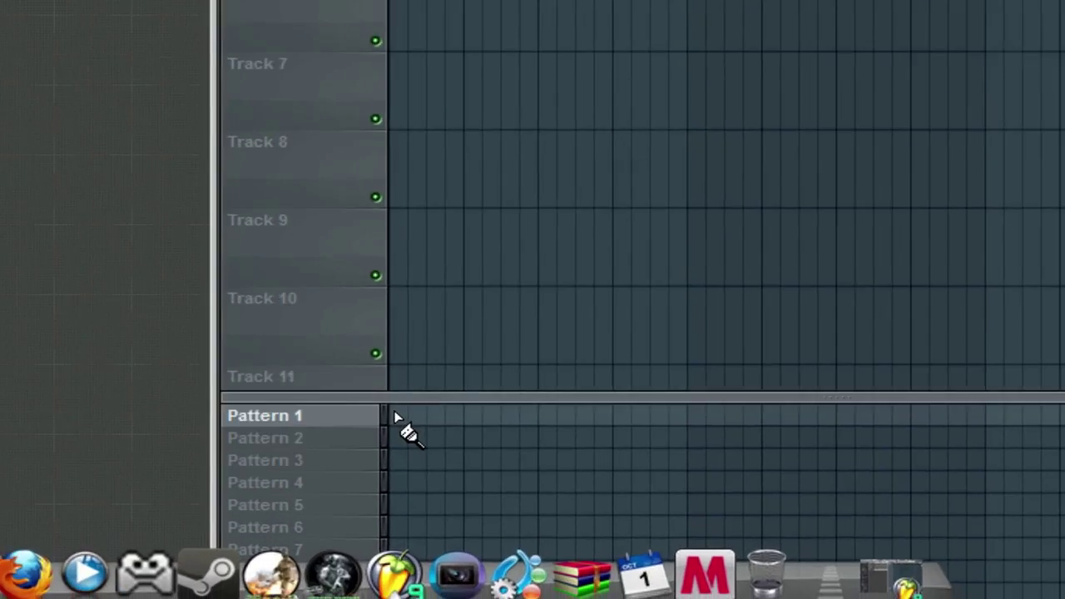
# Try to rename Pattern 1 in the playlist as Drums
pyautogui.rightClick(481, 507)
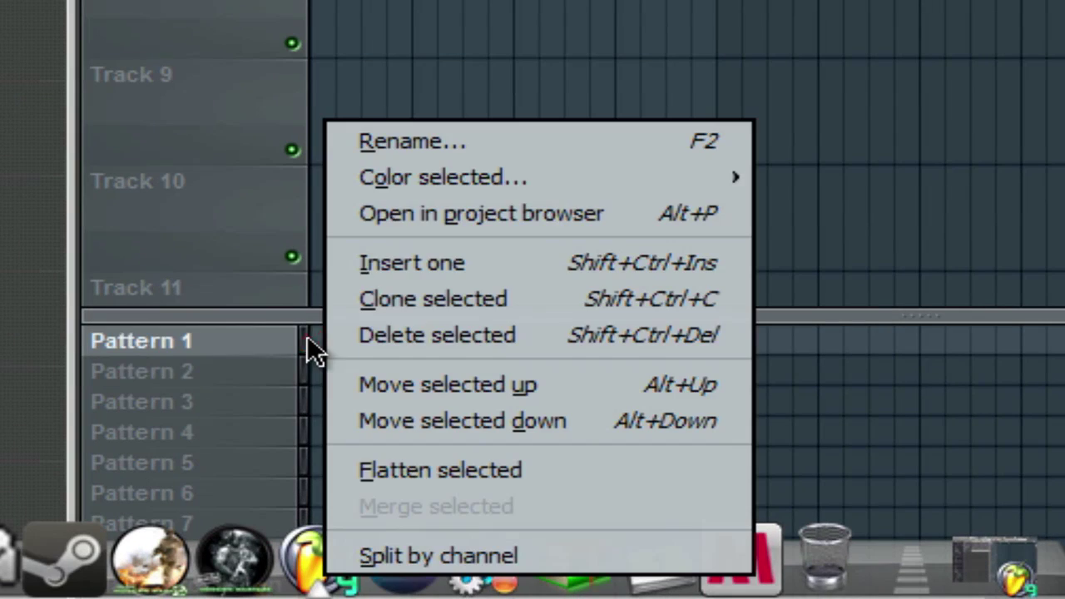
pyautogui.click(422, 138)
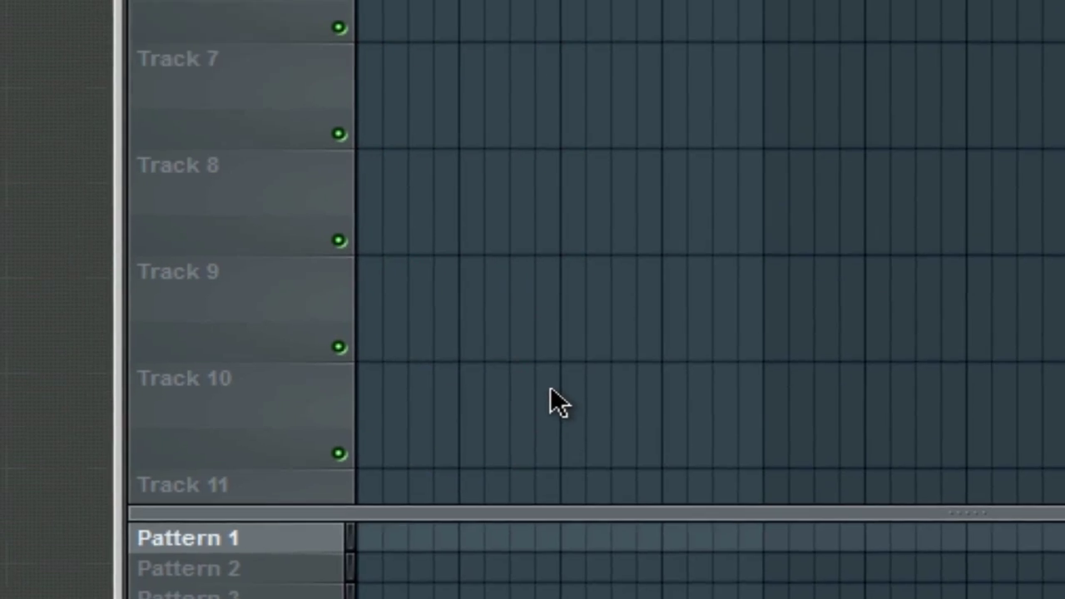
pyautogui.write('D')
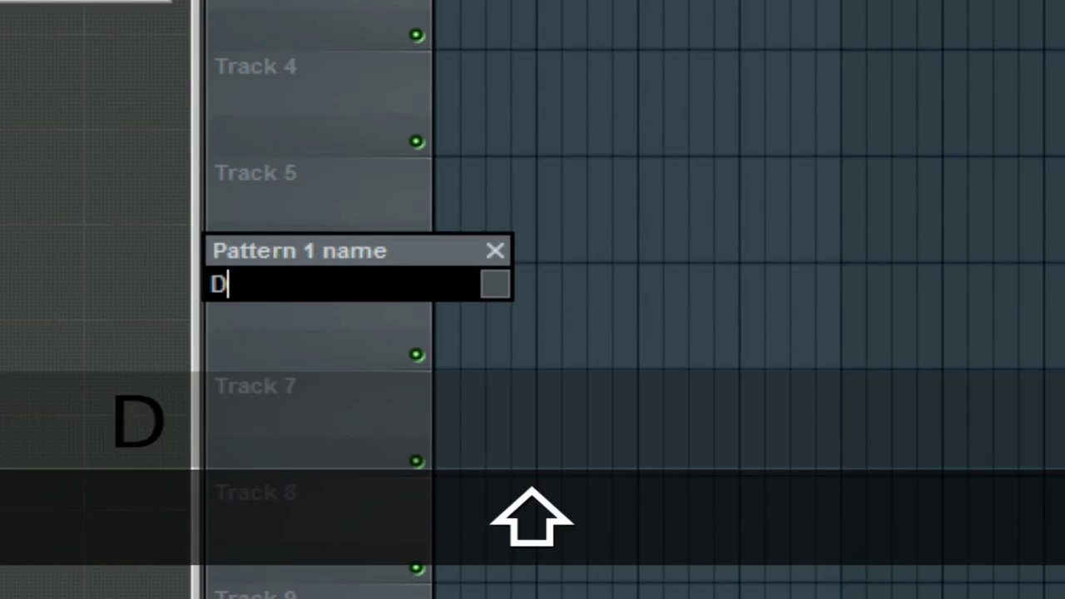
pyautogui.write('rum')
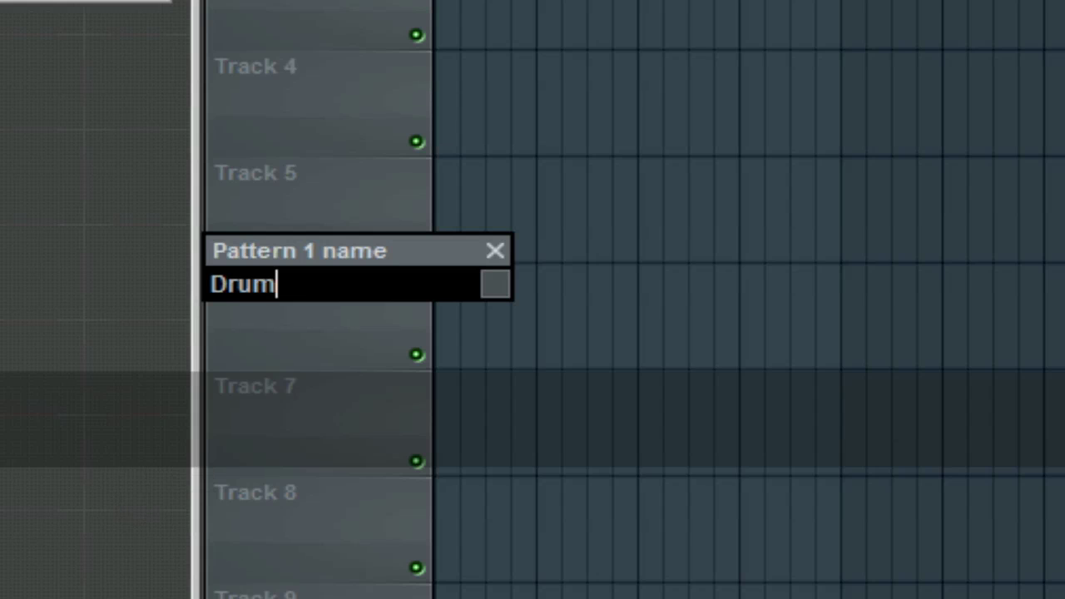
pyautogui.write('s')
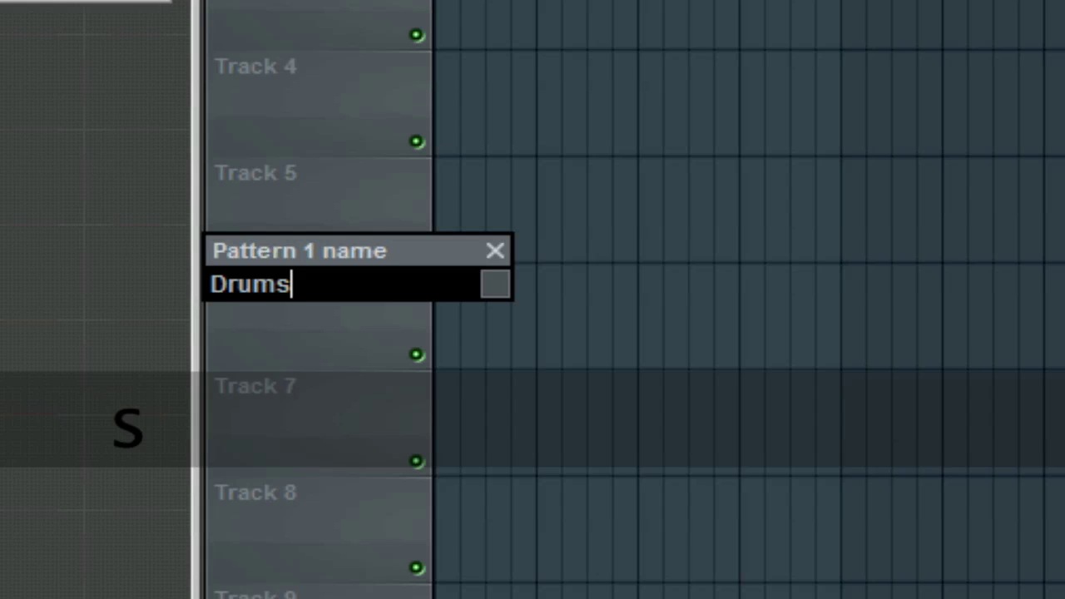
pyautogui.click(496, 251)
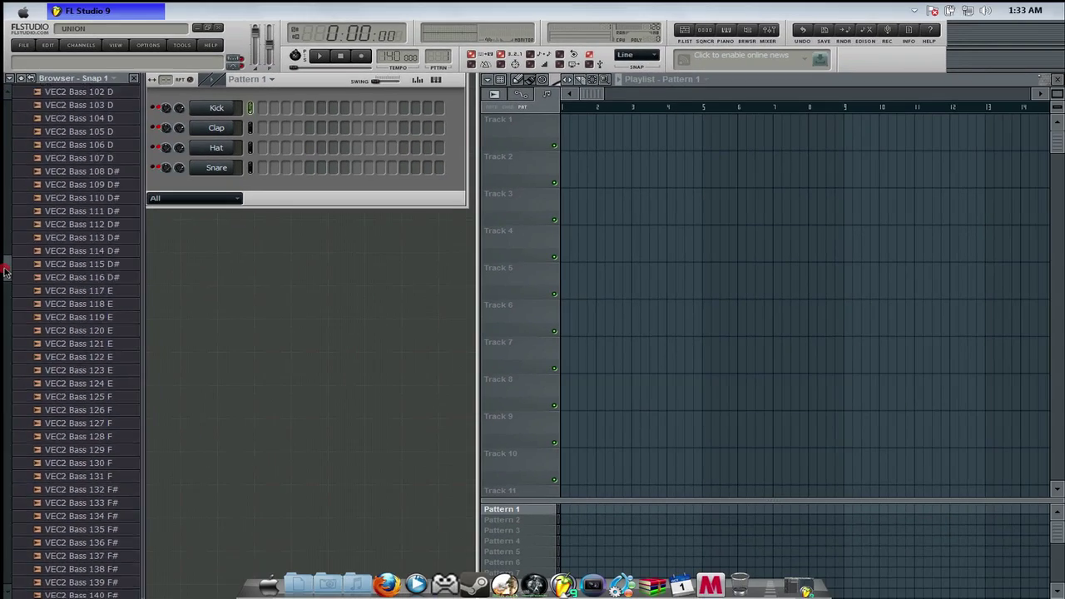
# Look through the sample browser's VEC2 and VEC1 folders, from the bass samples through percussion, snares and synths, for usable drum sounds
pyautogui.moveTo(11, 357); pyautogui.dragTo(1, 384)
pyautogui.moveTo(4, 275); pyautogui.dragTo(6, 289)
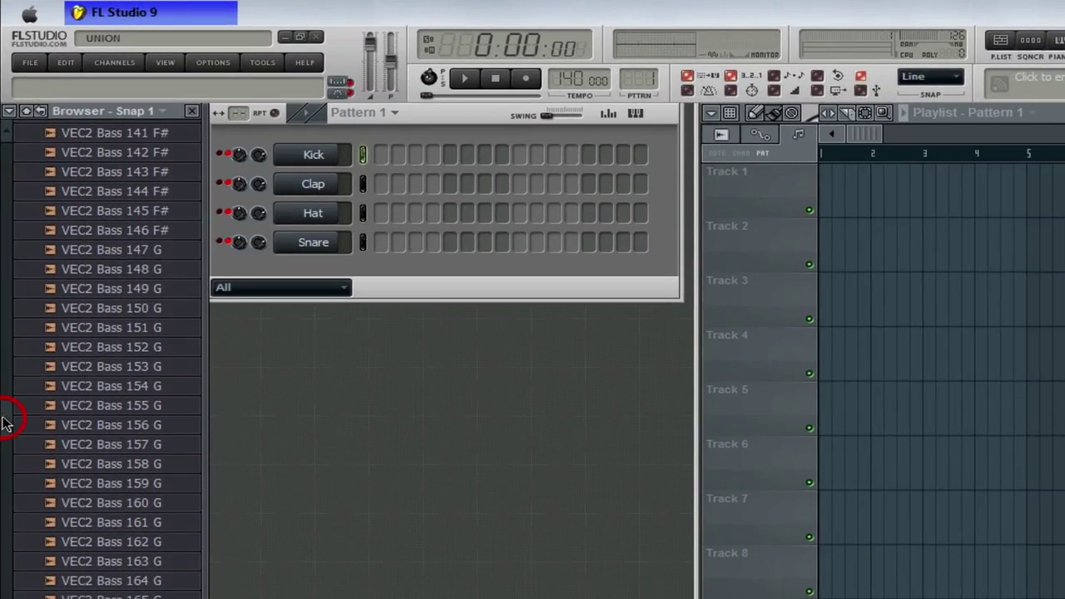
pyautogui.moveTo(5, 423); pyautogui.dragTo(6, 424)
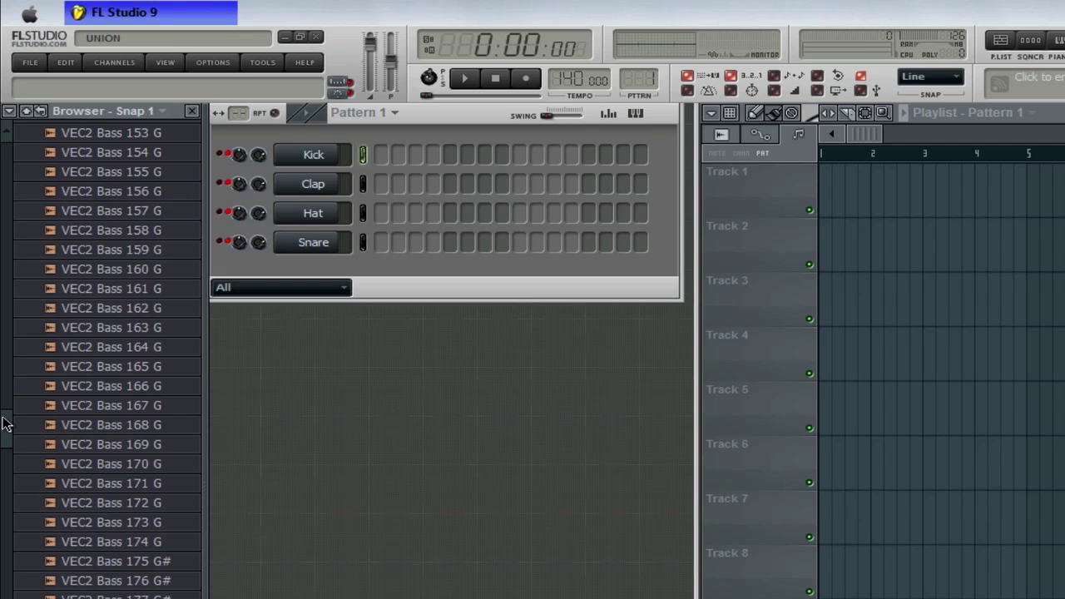
pyautogui.scroll(-5, 4, 425)
pyautogui.scroll(15, 4, 425)
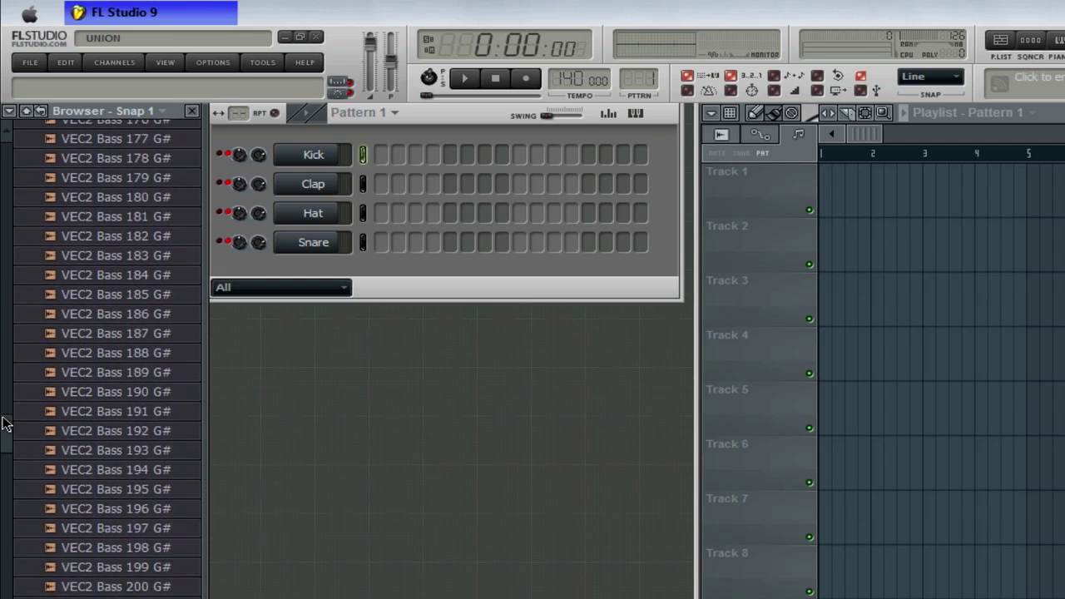
pyautogui.scroll(1, 4, 424)
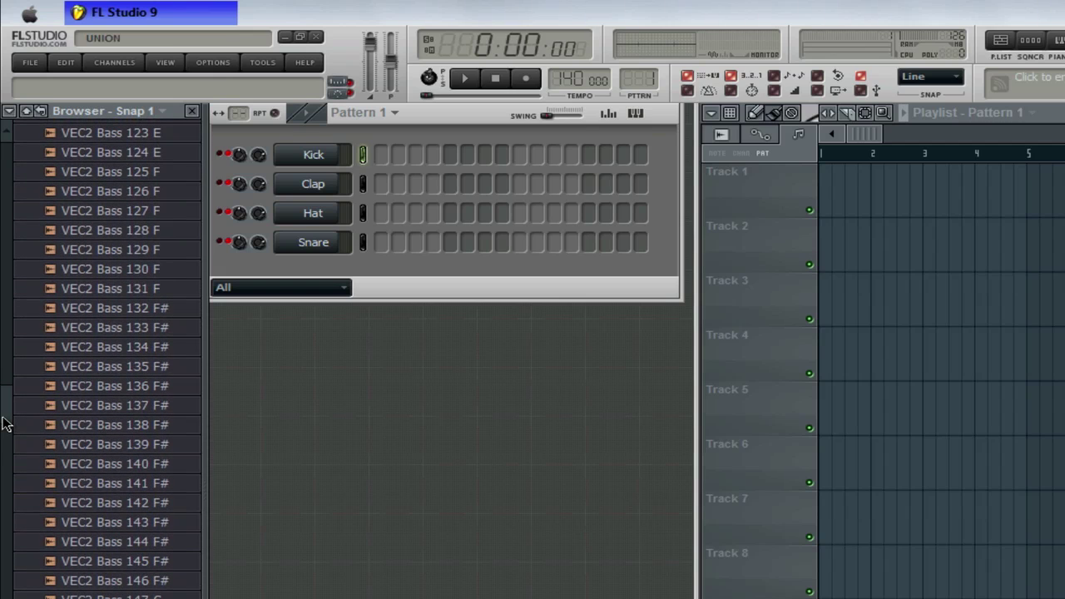
pyautogui.scroll(5, 4, 424)
pyautogui.scroll(-20, 4, 425)
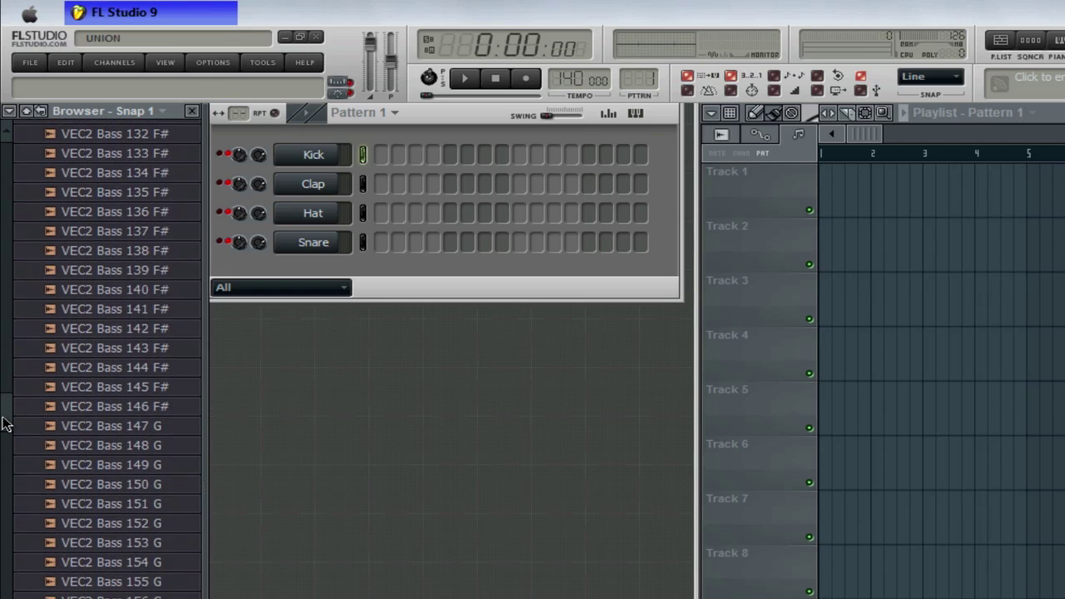
pyautogui.scroll(-20, 4, 425)
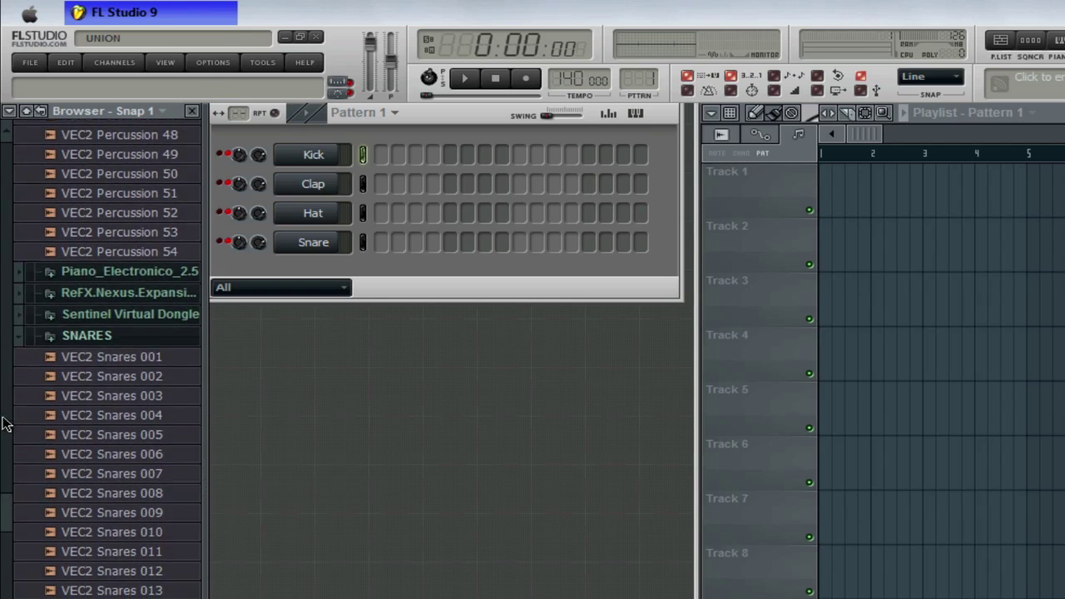
pyautogui.scroll(-20, 4, 425)
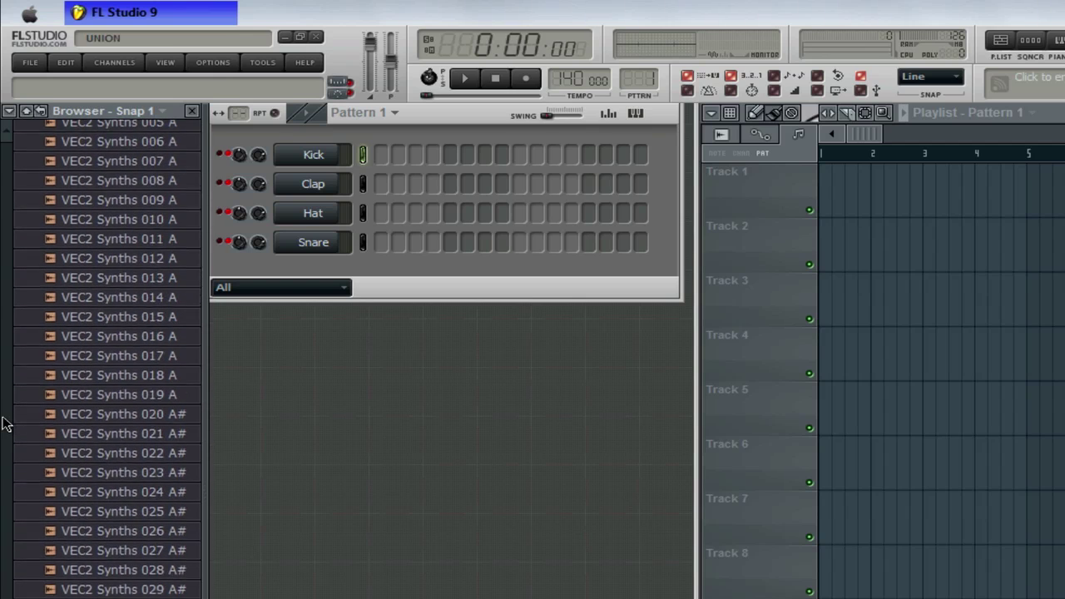
pyautogui.scroll(20, 4, 425)
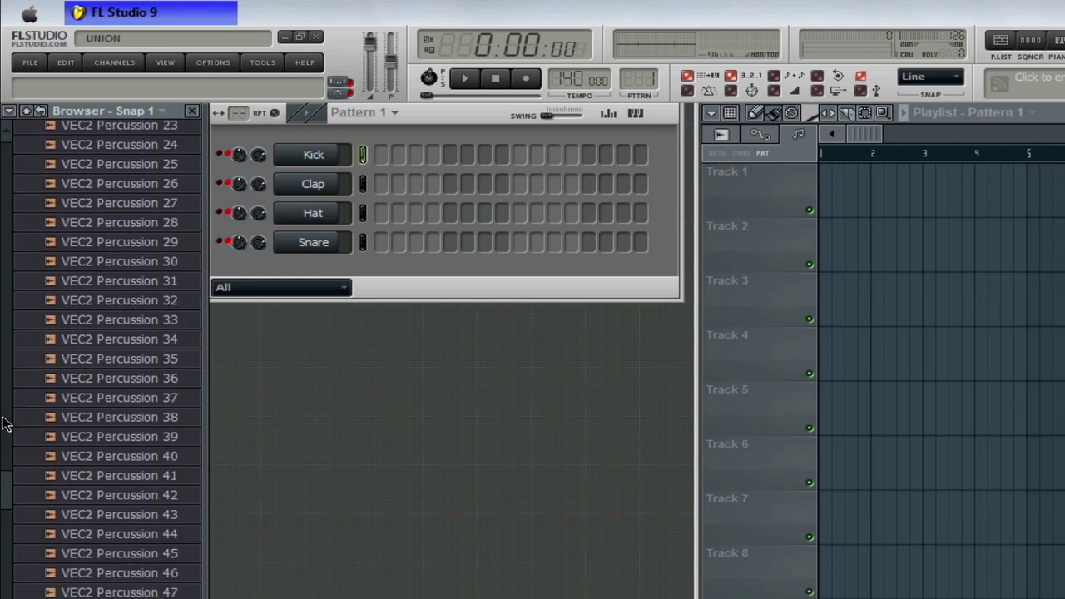
pyautogui.scroll(20, 7, 424)
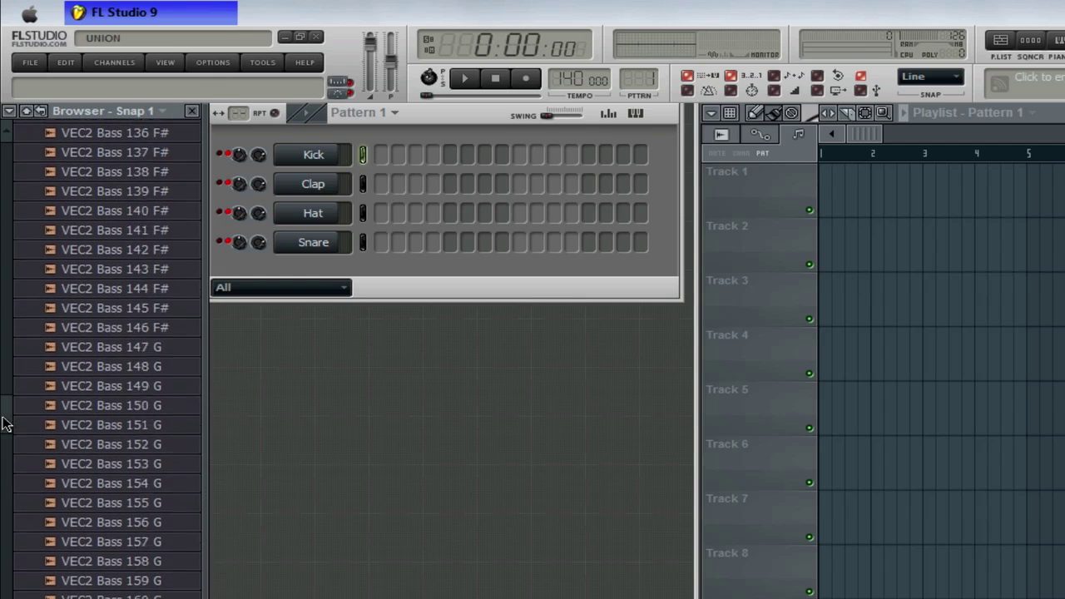
pyautogui.scroll(9, 4, 425)
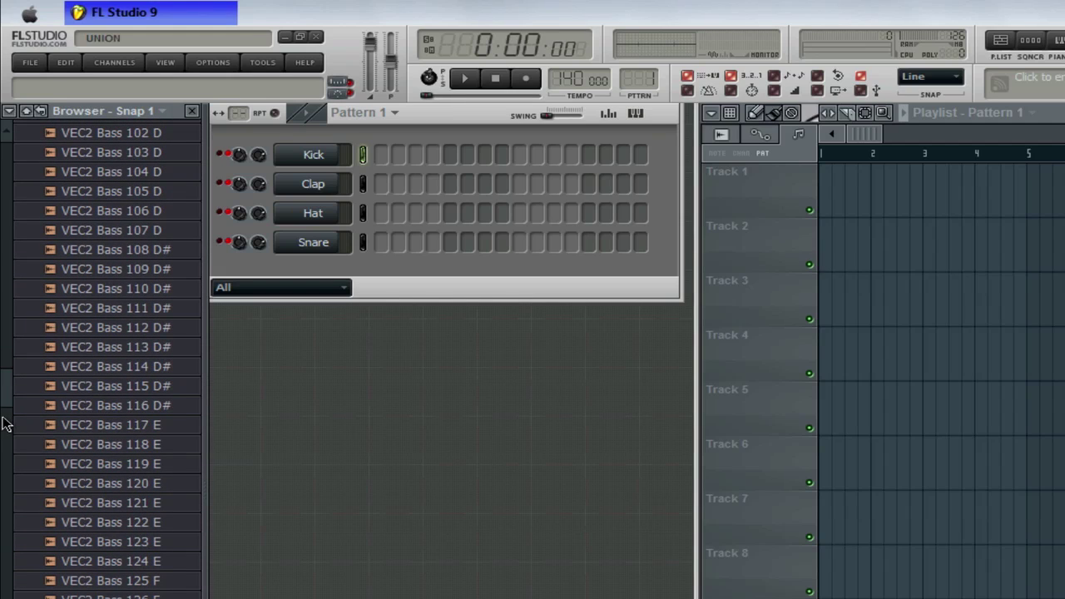
pyautogui.scroll(9, 4, 424)
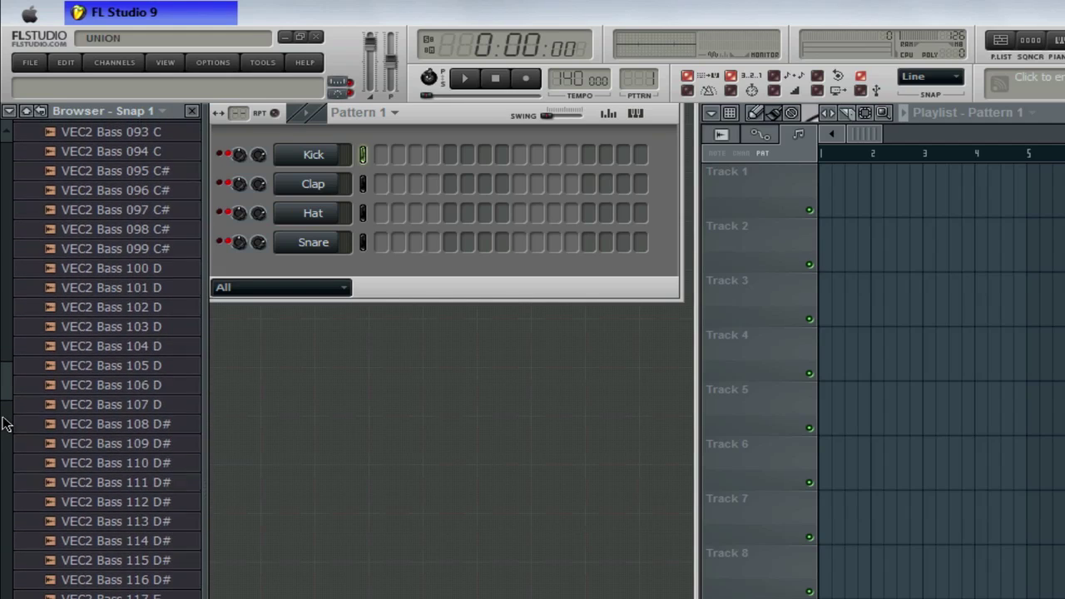
pyautogui.scroll(7, 4, 383)
pyautogui.scroll(-20, 4, 377)
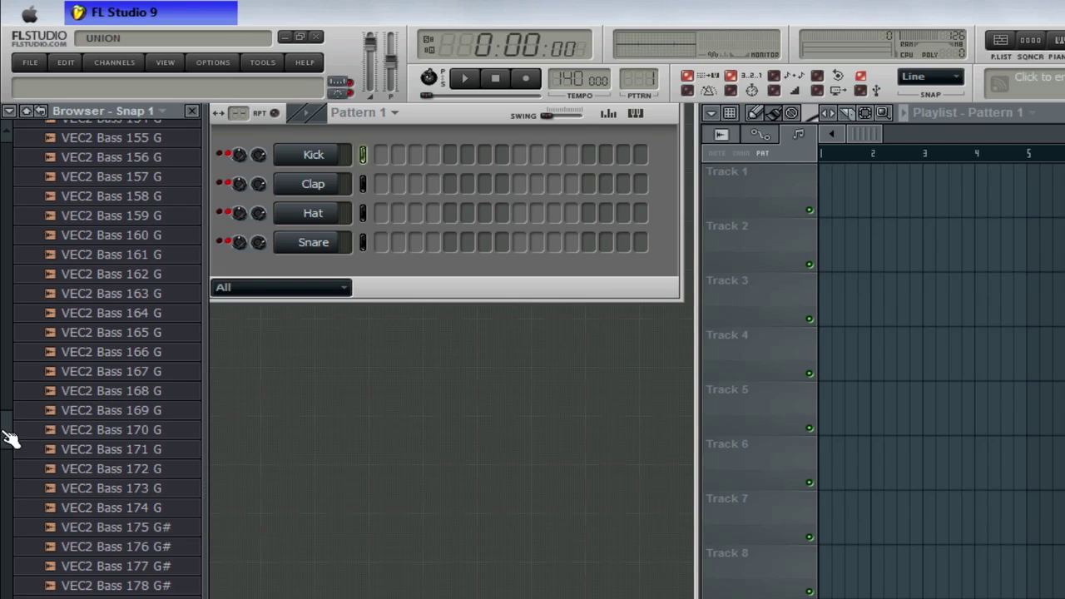
pyautogui.scroll(15, 42, 383)
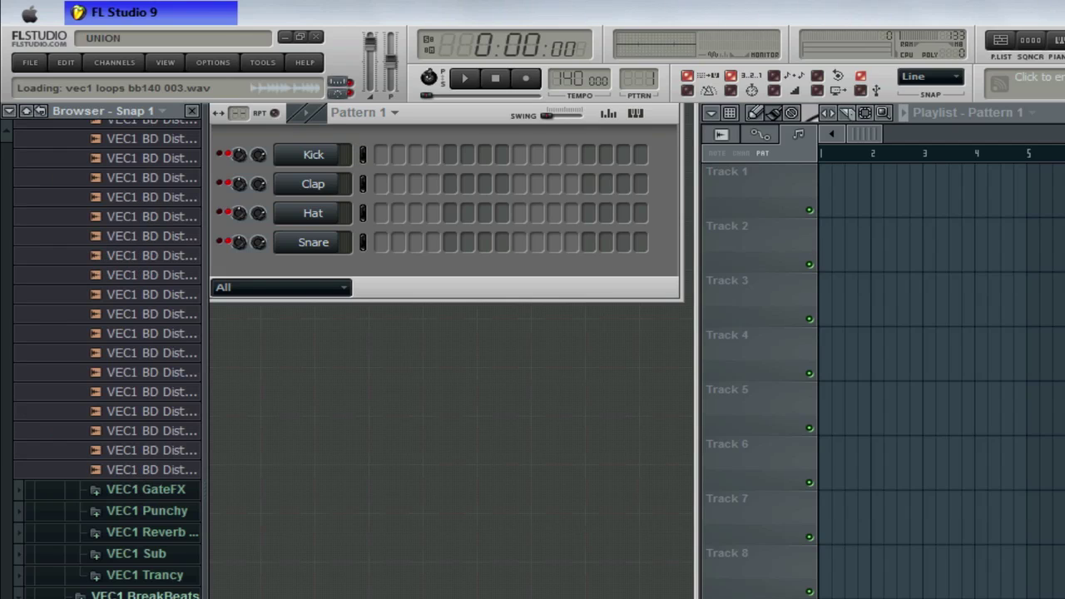
# Expand the VEC1 Sub and VEC1 Punchy folders in the browser to view their bass drum samples
pyautogui.click(20, 555)
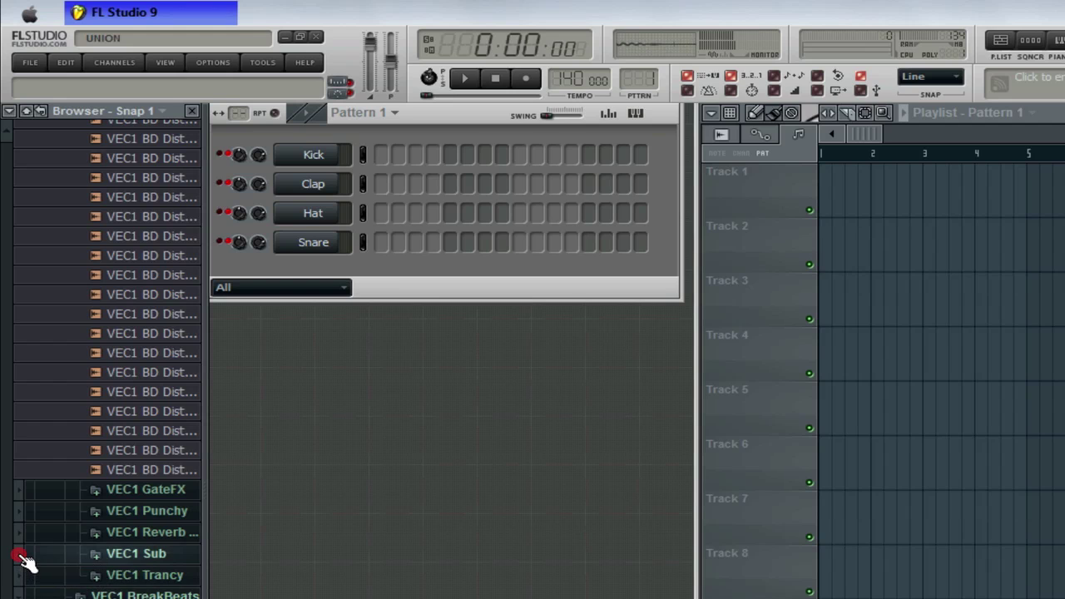
pyautogui.scroll(7, 28, 563)
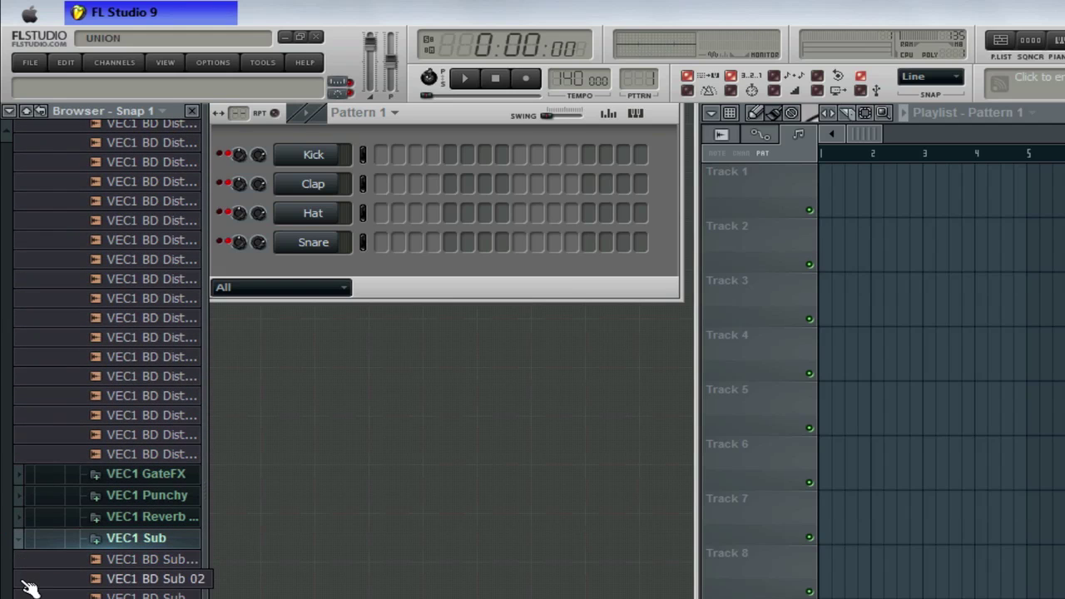
pyautogui.click(25, 500)
pyautogui.scroll(4, 28, 508)
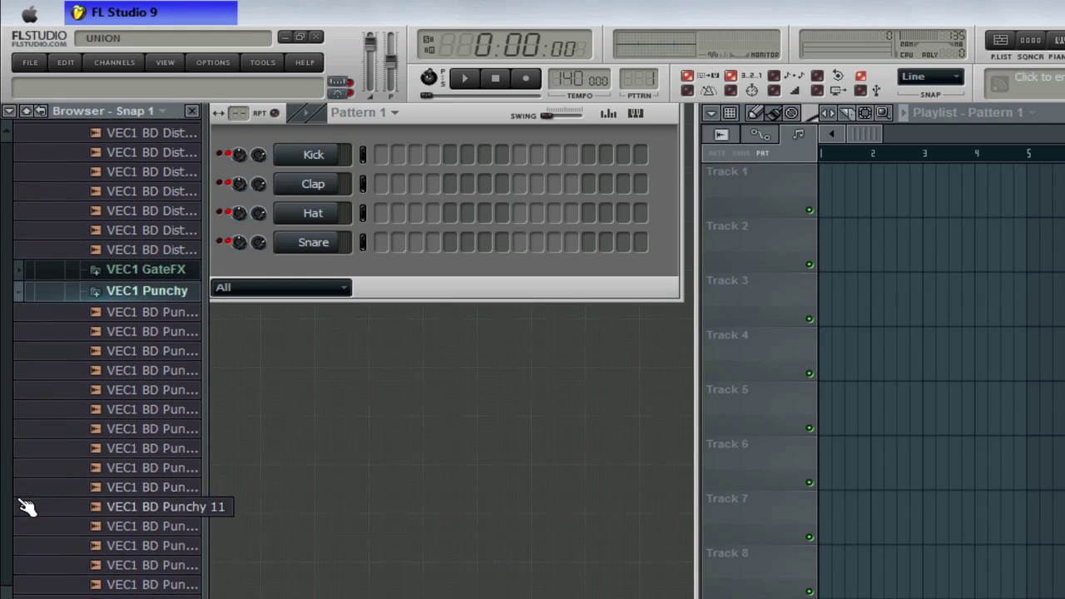
pyautogui.scroll(4, 27, 508)
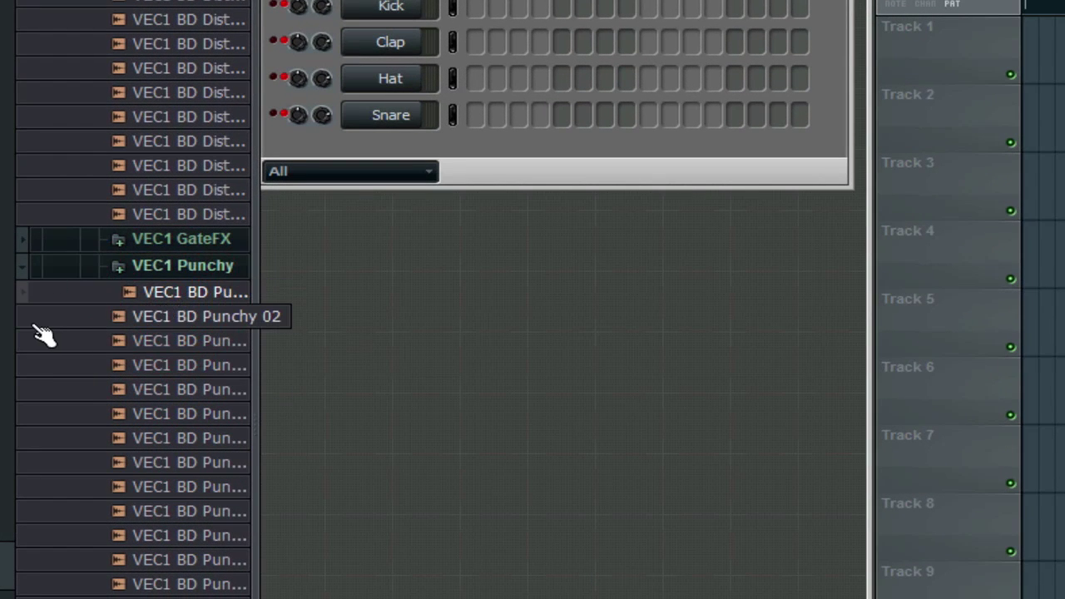
# Audition a bass drum sample from the VEC1 Sub folder and look through the rest of that folder
pyautogui.scroll(-15, 37, 331)
pyautogui.scroll(5, 43, 334)
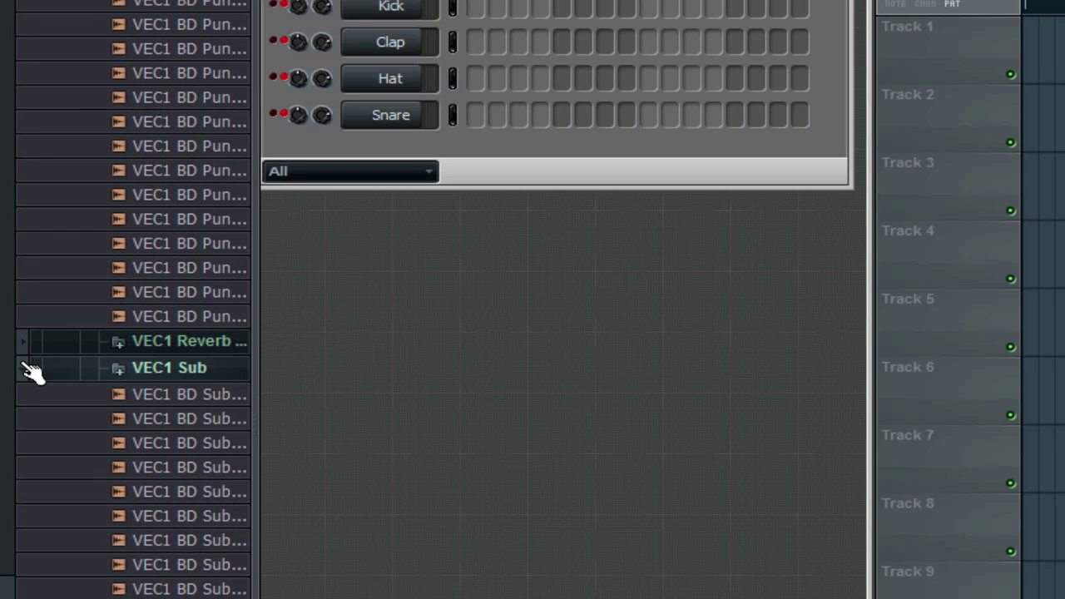
pyautogui.scroll(-2, 191, 421)
pyautogui.click(185, 416)
pyautogui.scroll(-20, 188, 418)
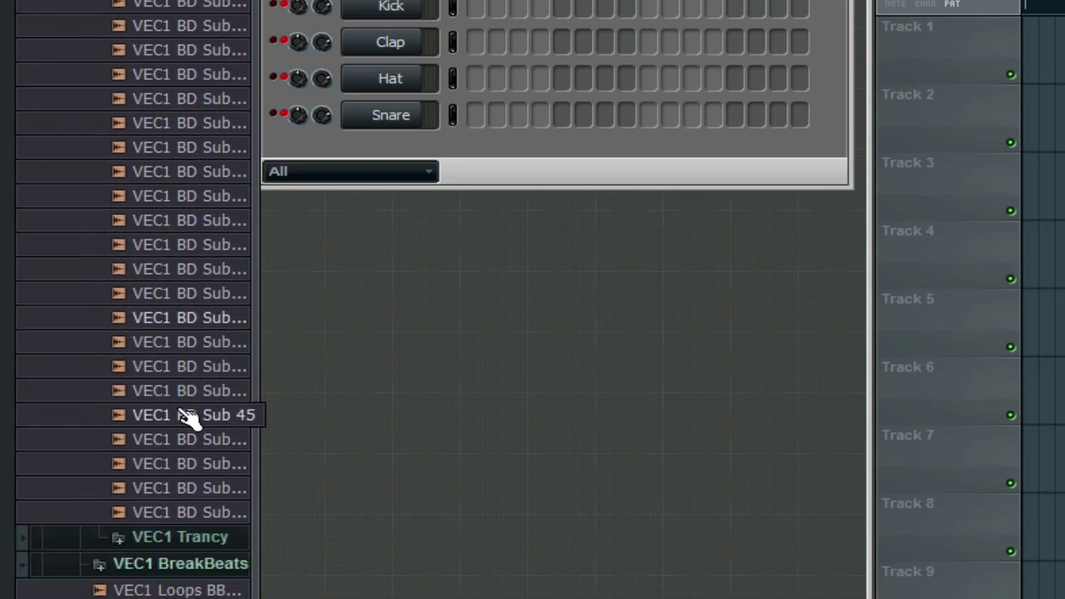
pyautogui.scroll(10, 166, 418)
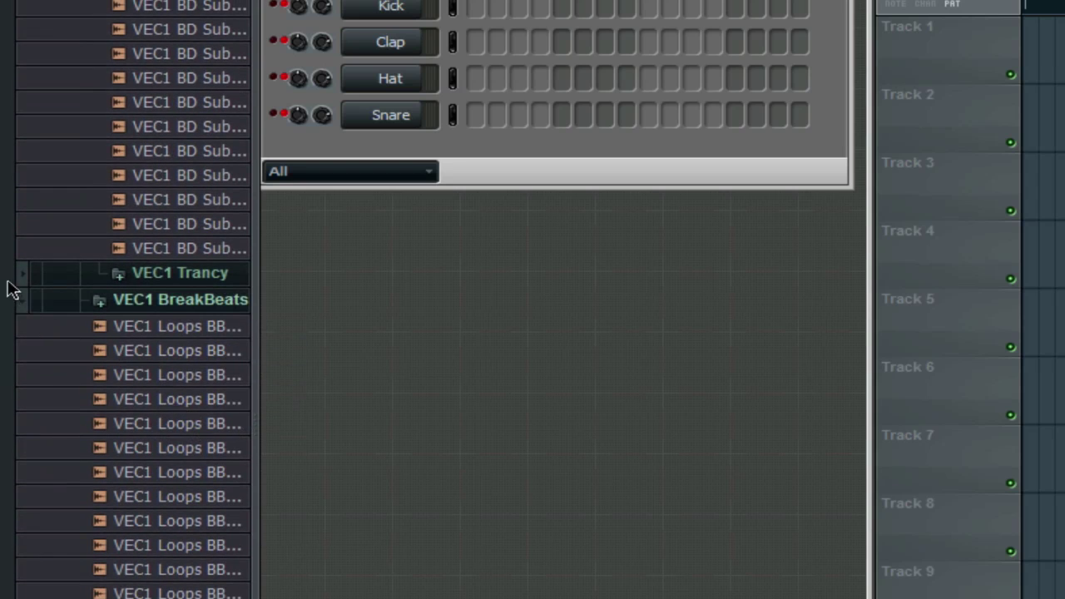
# Expand the VEC1 Trancy folder and audition the VEC1 BD Trancy 15 sample
pyautogui.click(25, 280)
pyautogui.scroll(-2, 143, 341)
pyautogui.click(142, 341)
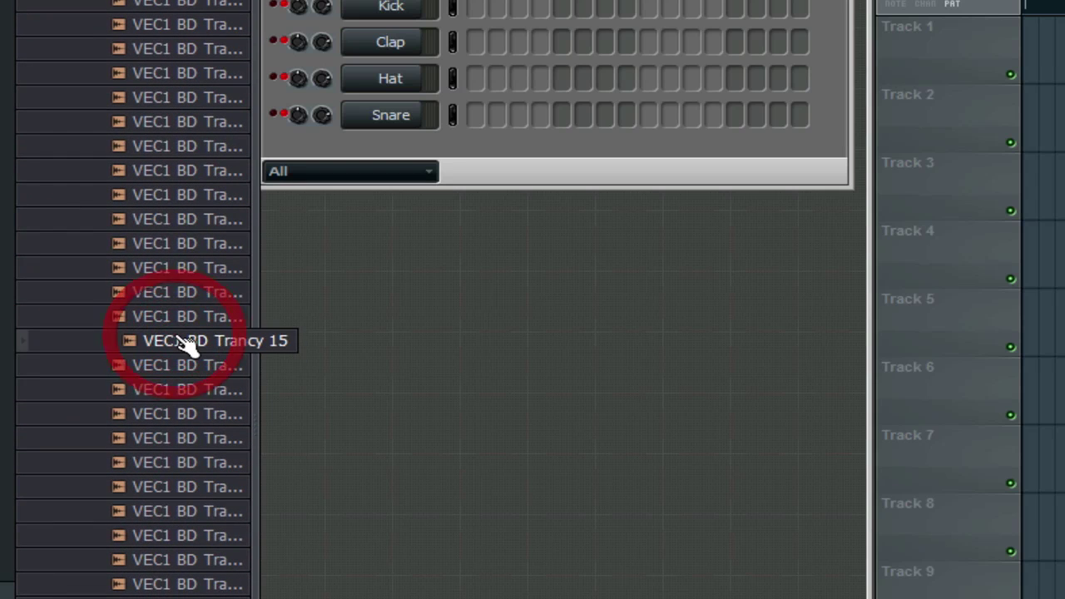
# Audition several more bass drum samples from the start of the VEC1 Trancy folder, including VEC1 BD Trancy 03
pyautogui.click(152, 153)
pyautogui.click(162, 73)
pyautogui.click(169, 49)
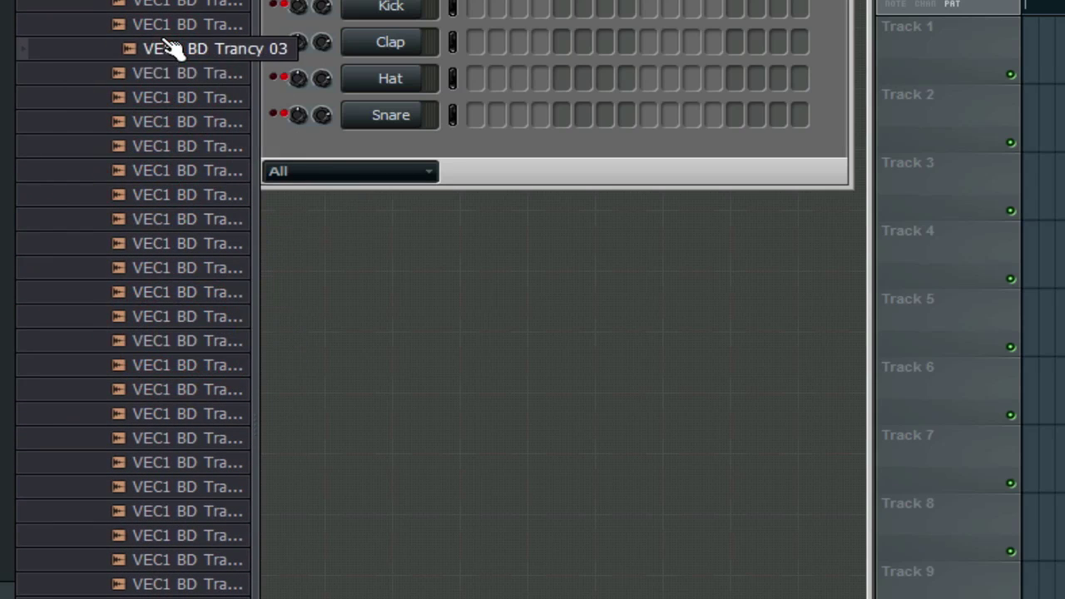
pyautogui.click(171, 32)
# Audition VEC1 BD Clubby 01 and add the second VEC1 Clubby bass drum sample as a new channel below Snare
pyautogui.scroll(15, 28, 302)
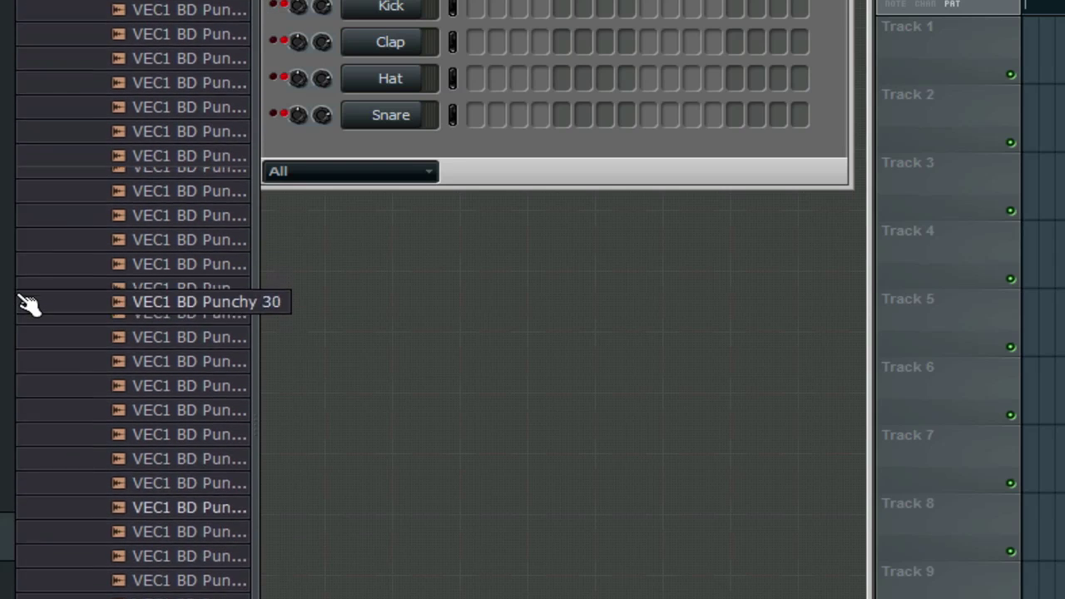
pyautogui.scroll(15, 28, 302)
pyautogui.click(201, 285)
pyautogui.scroll(10, 283, 291)
pyautogui.scroll(-4, 249, 296)
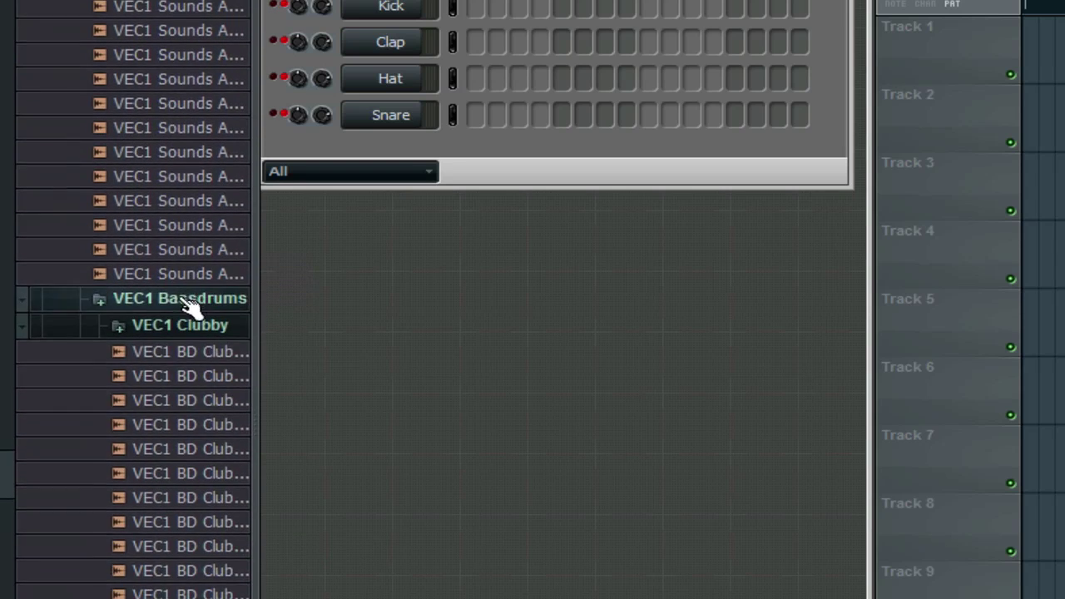
pyautogui.click(152, 356)
pyautogui.click(152, 360)
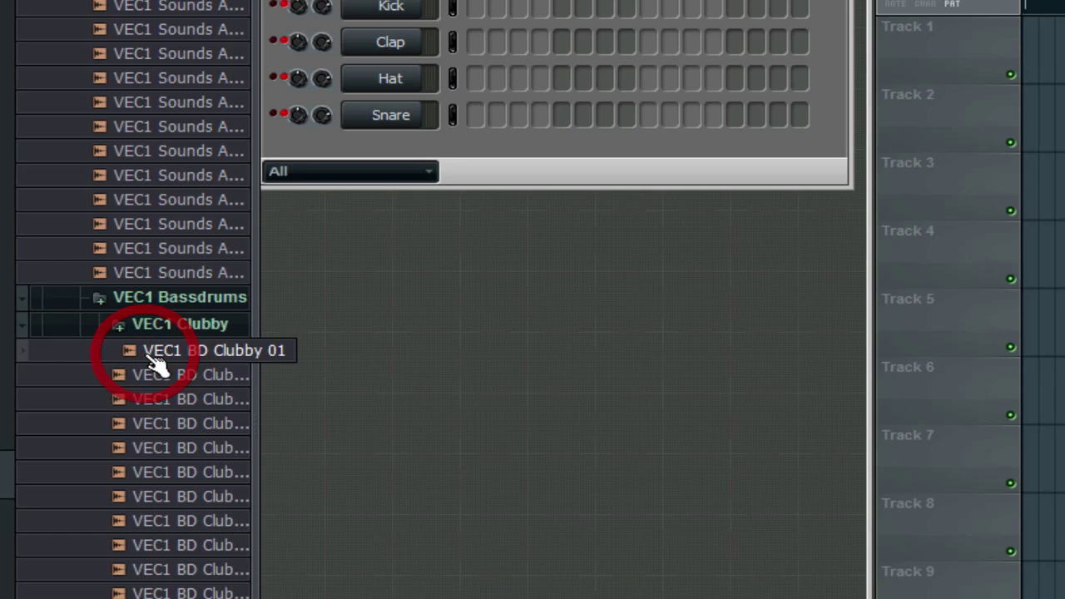
pyautogui.moveTo(166, 385); pyautogui.dragTo(390, 150)
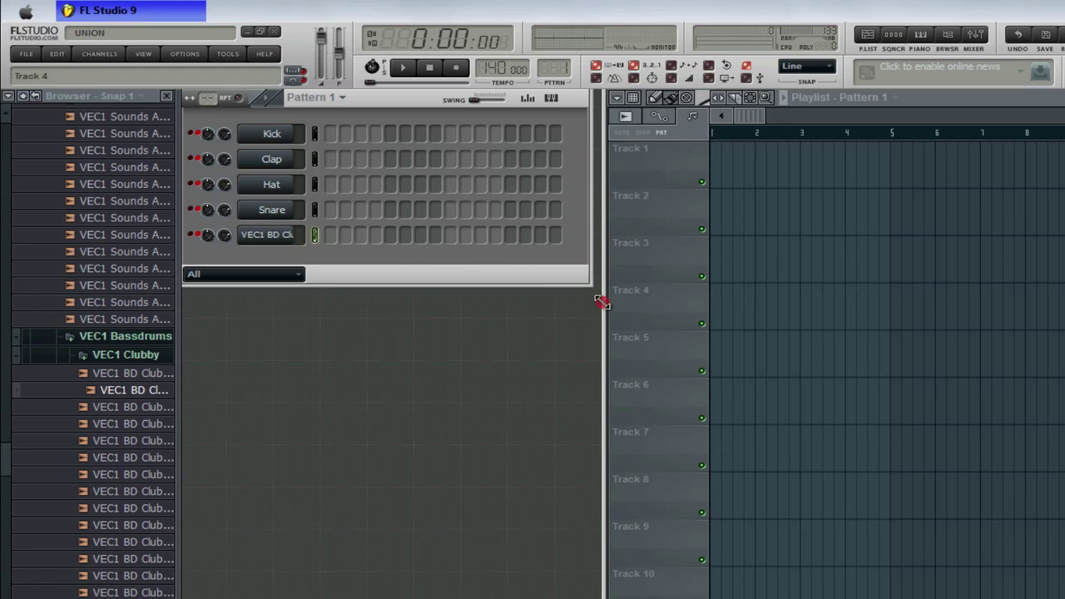
pyautogui.click(630, 332)
pyautogui.click(330, 237)
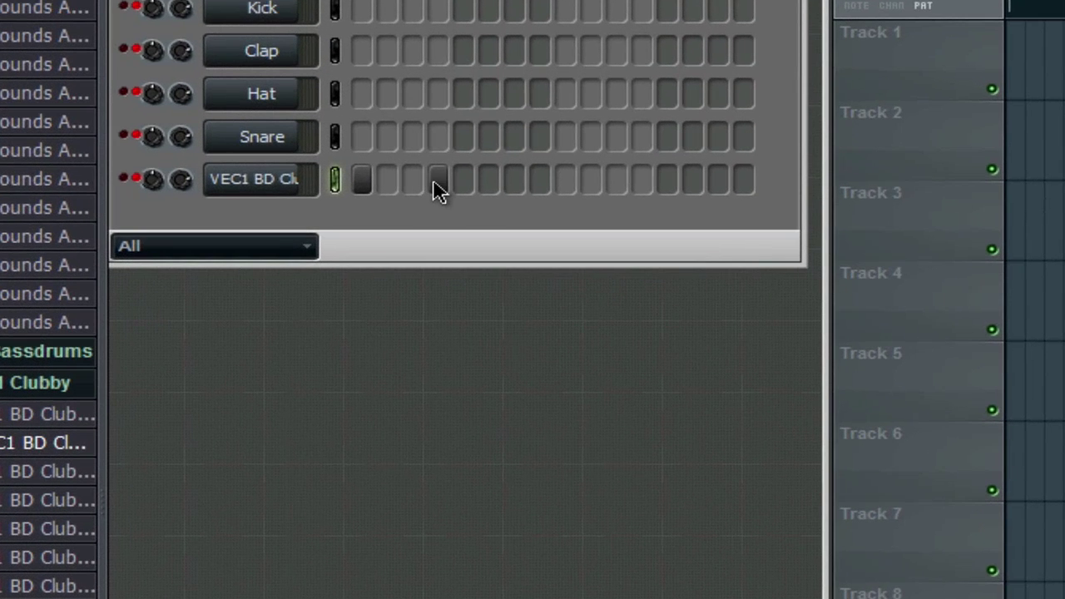
pyautogui.click(375, 235)
pyautogui.click(356, 183)
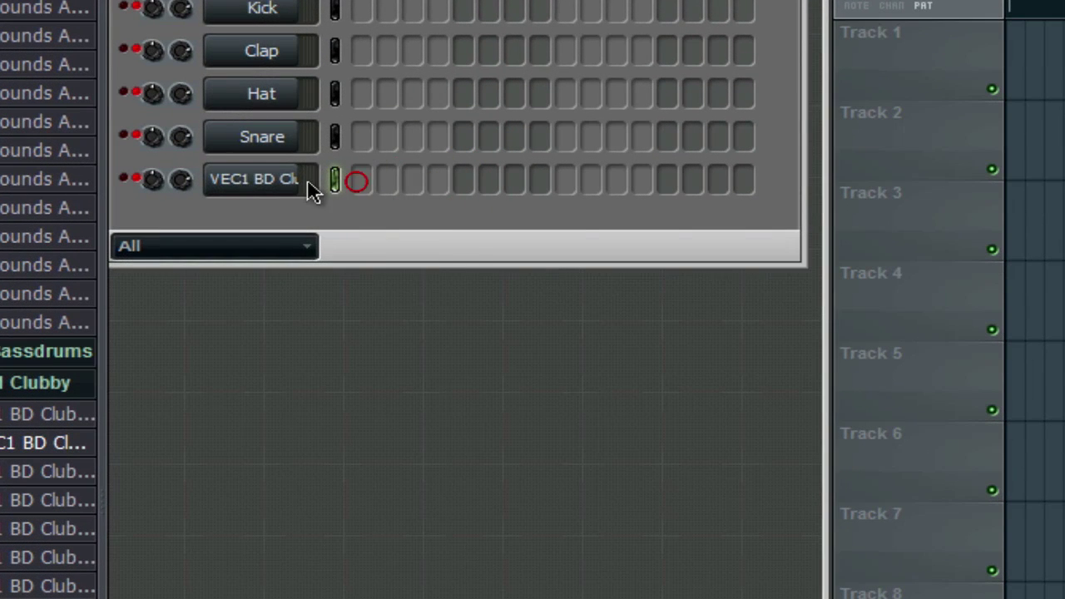
# Fill every fourth step of the VEC1 BD Clubby channel in Pattern 1
pyautogui.rightClick(297, 182)
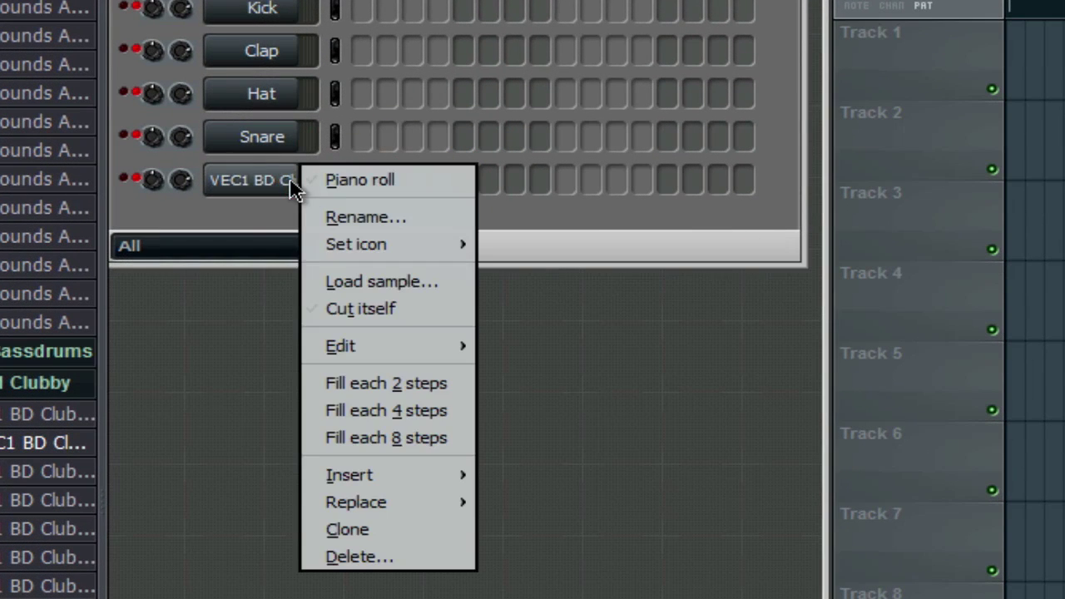
pyautogui.click(379, 426)
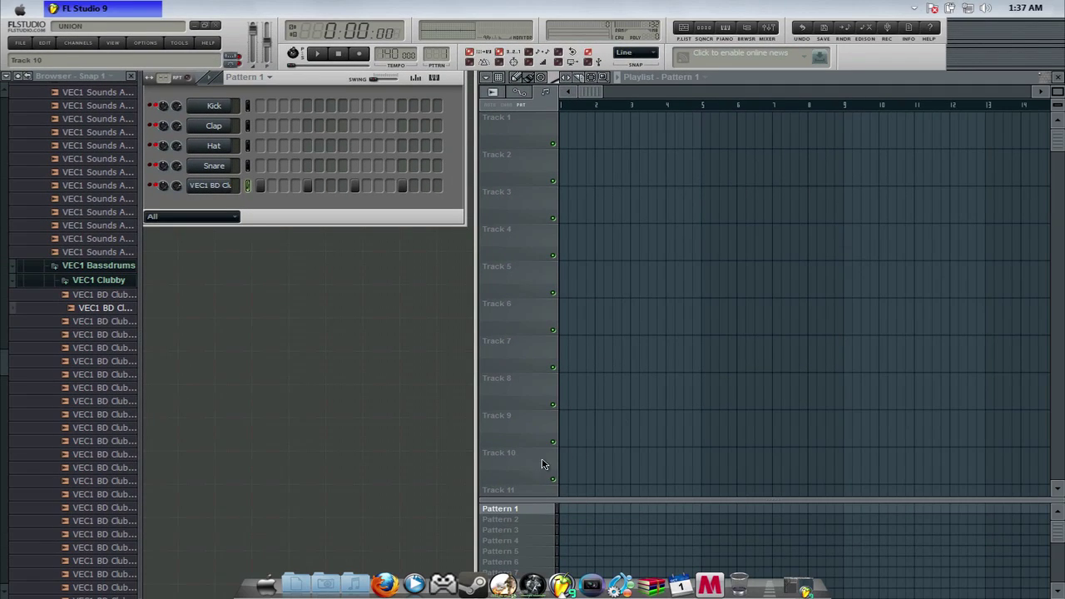
# Rename Pattern 1 as Drums and colour it dark blue with red 30, green 60 and blue 128
pyautogui.press('Return')
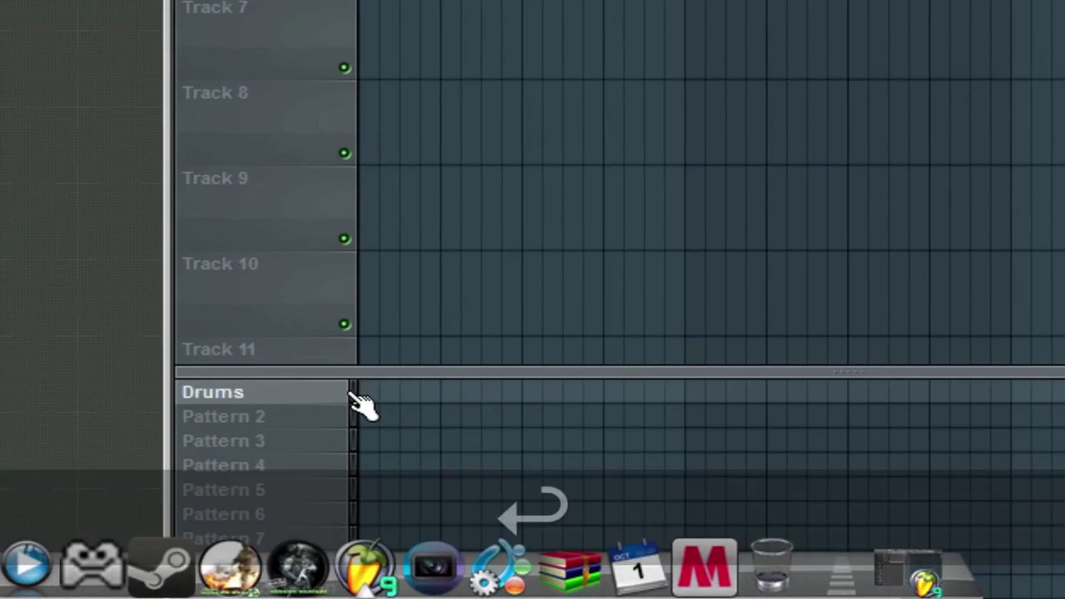
pyautogui.rightClick(557, 514)
pyautogui.moveTo(542, 269)
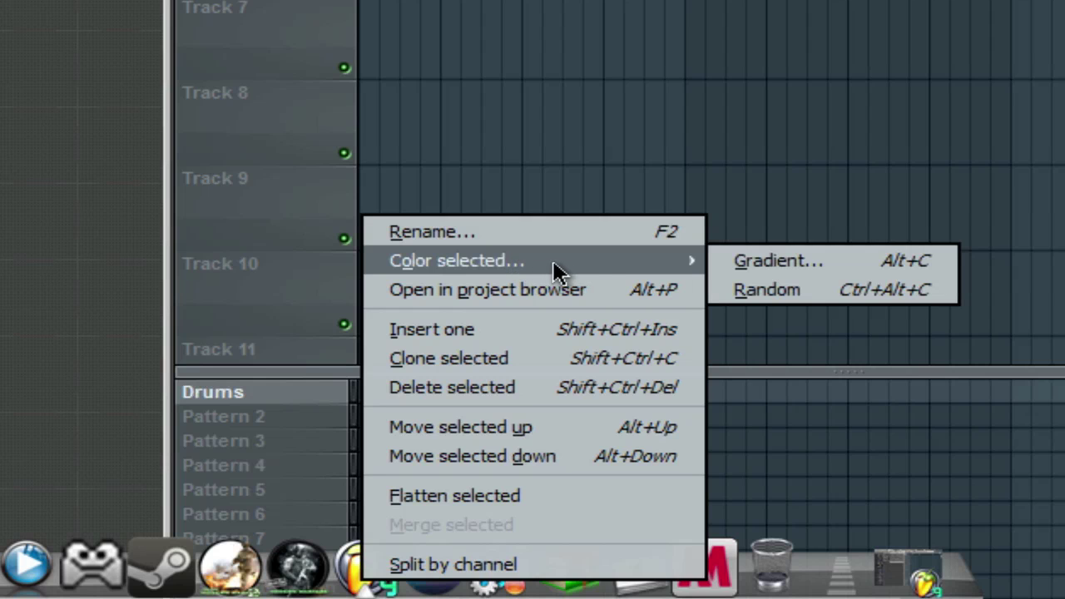
pyautogui.click(770, 262)
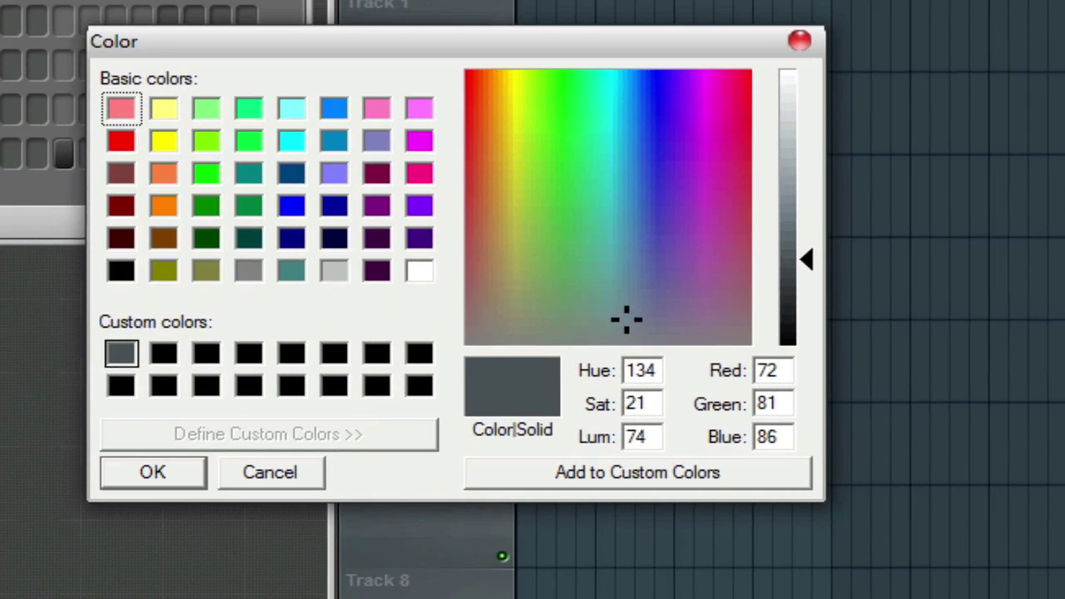
pyautogui.moveTo(628, 316); pyautogui.dragTo(643, 173)
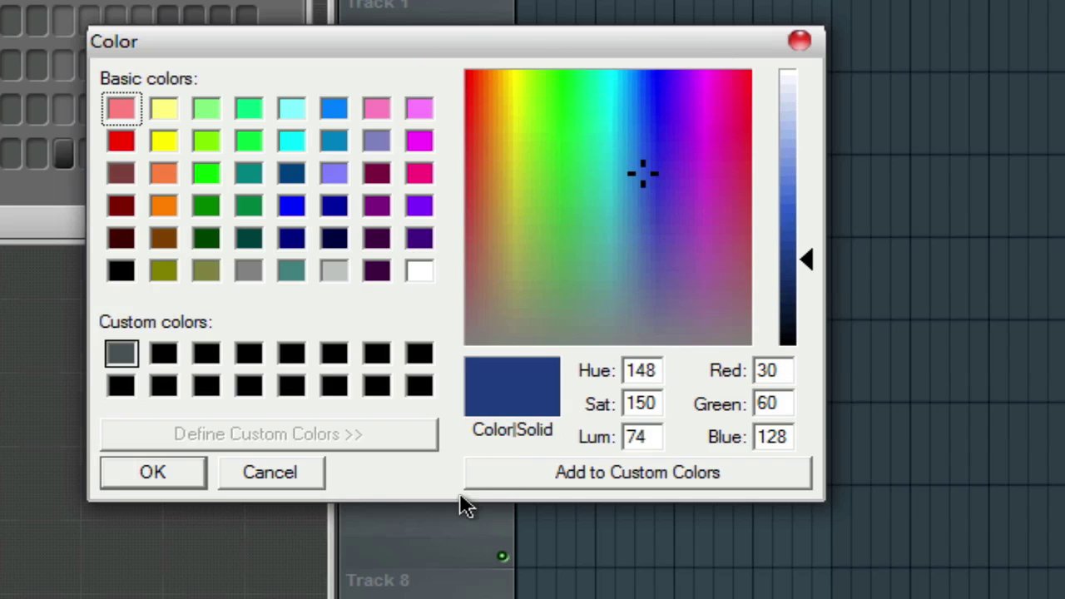
pyautogui.click(175, 476)
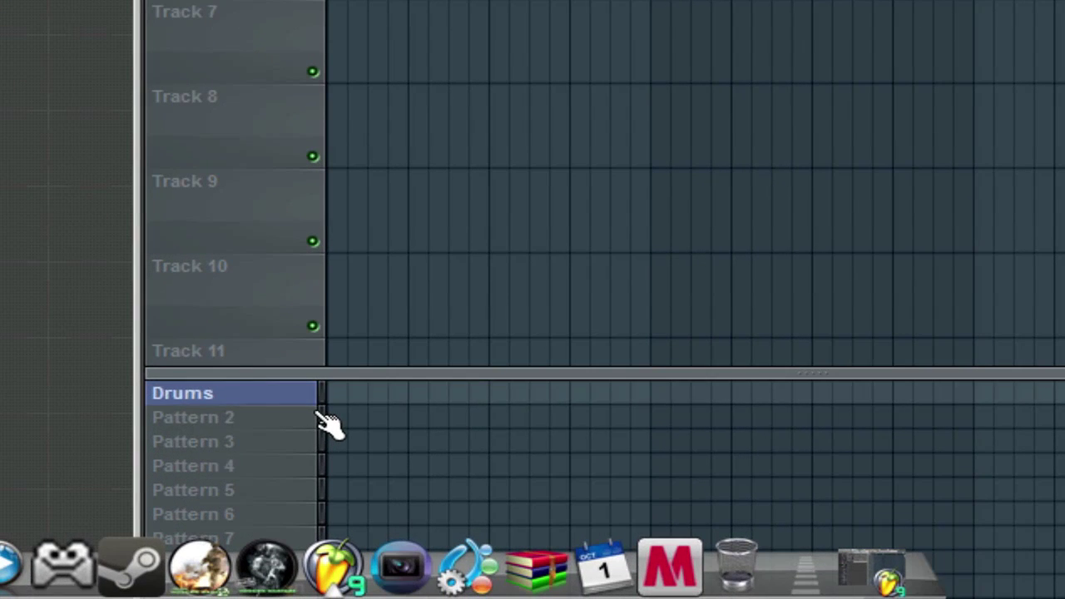
# Apply a random colour to Pattern 2
pyautogui.rightClick(360, 501)
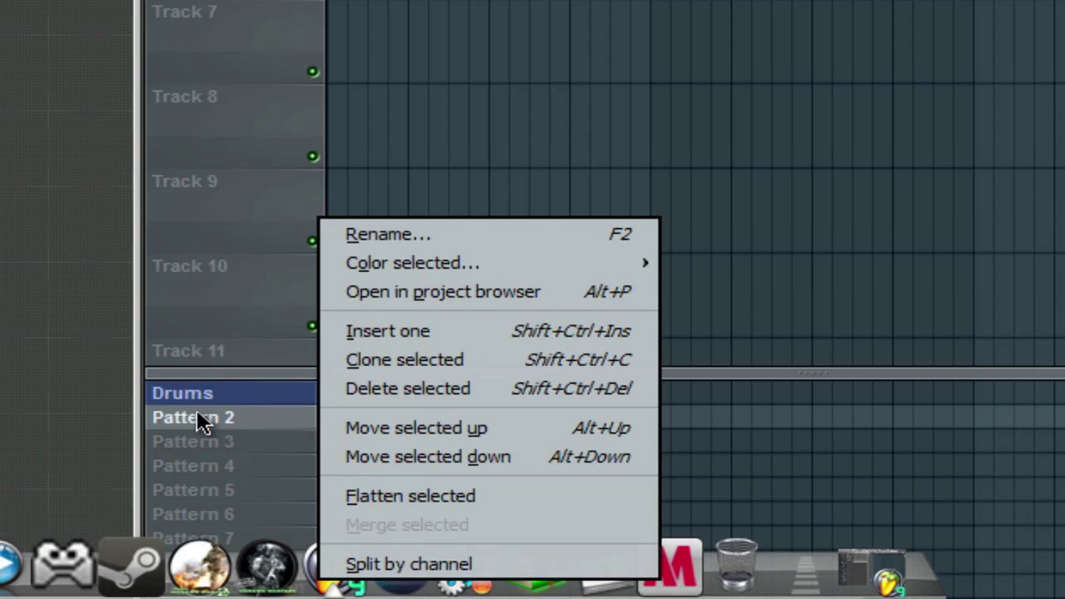
pyautogui.moveTo(477, 274)
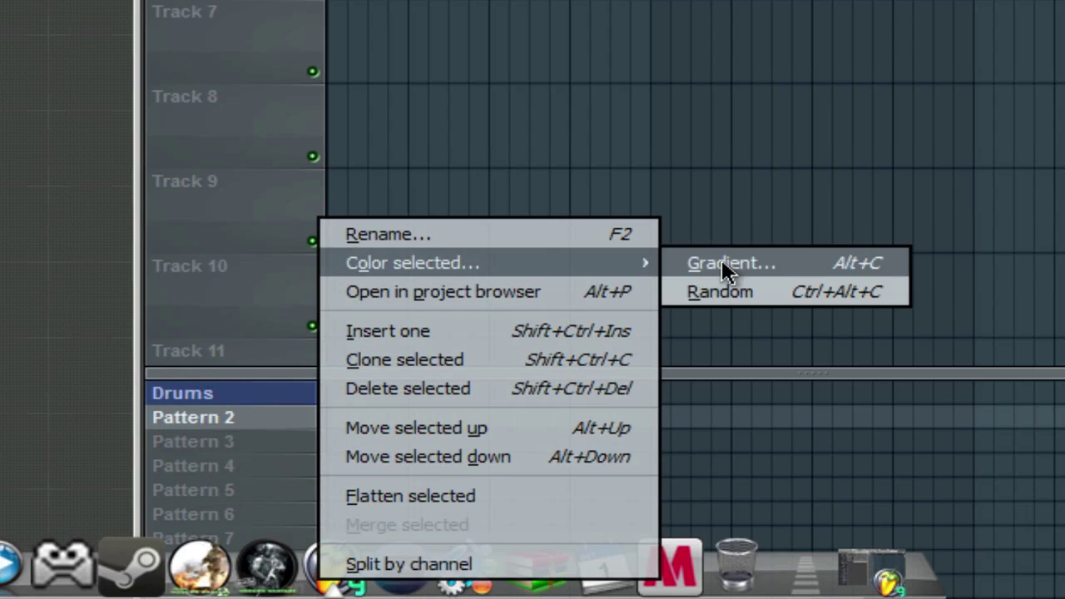
pyautogui.click(731, 293)
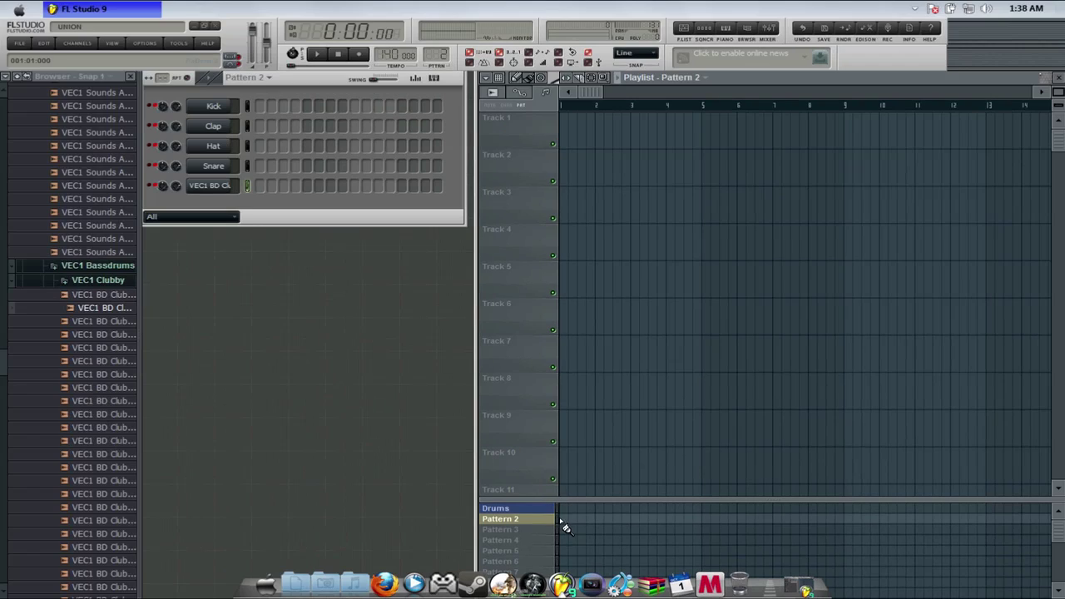
# Rename Pattern 2 as Piano
pyautogui.rightClick(562, 524)
pyautogui.click(607, 440)
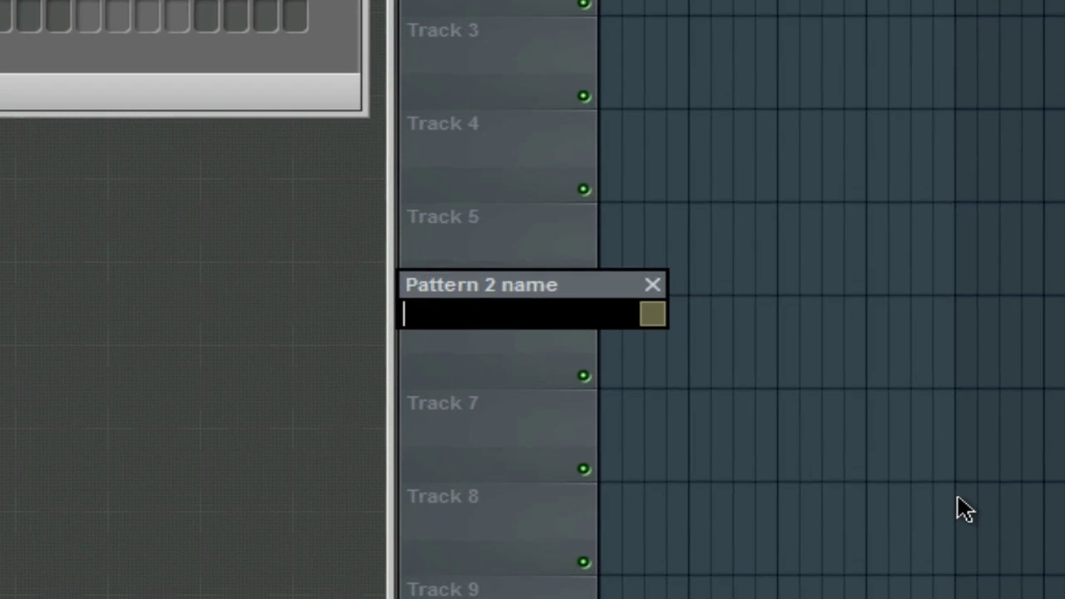
pyautogui.write('S')
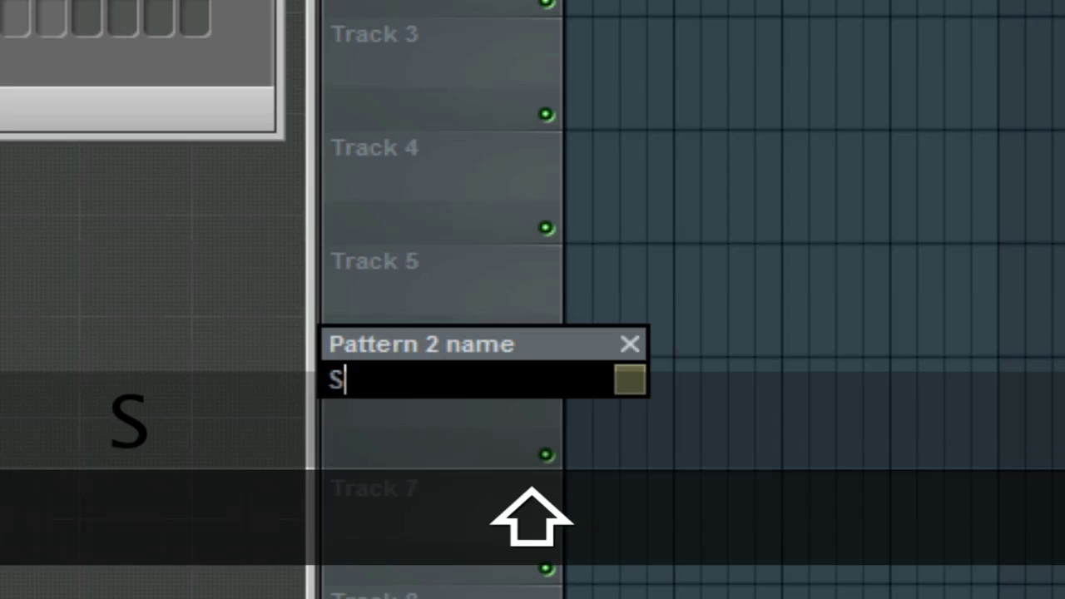
pyautogui.write('ynth')
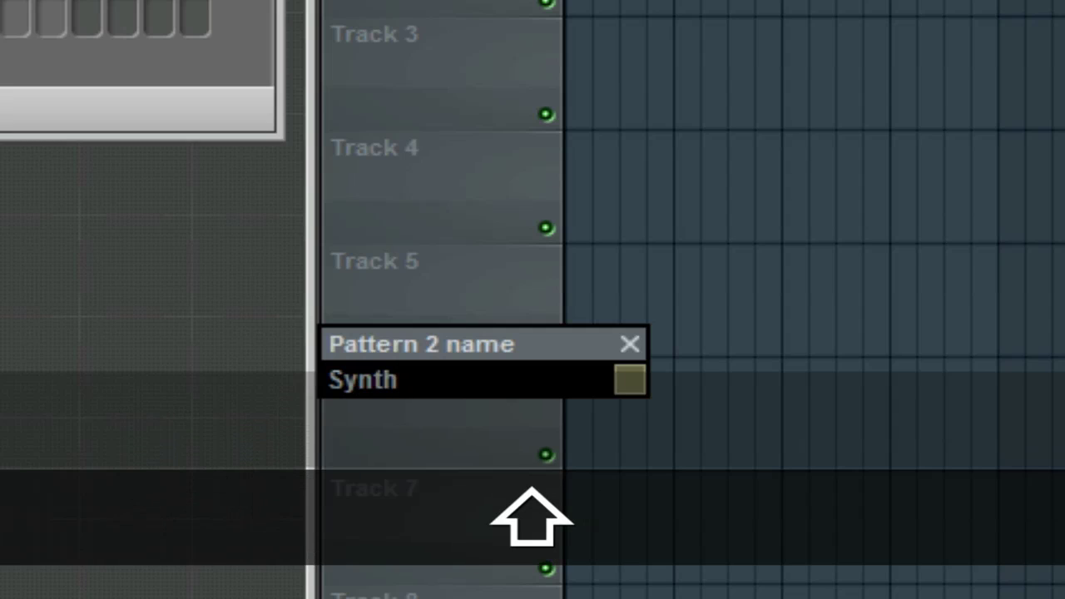
pyautogui.press('BackSpace')
pyautogui.press('BackSpace')
pyautogui.press('BackSpace')
pyautogui.press('BackSpace')
pyautogui.press('BackSpace')
pyautogui.write('Pian')
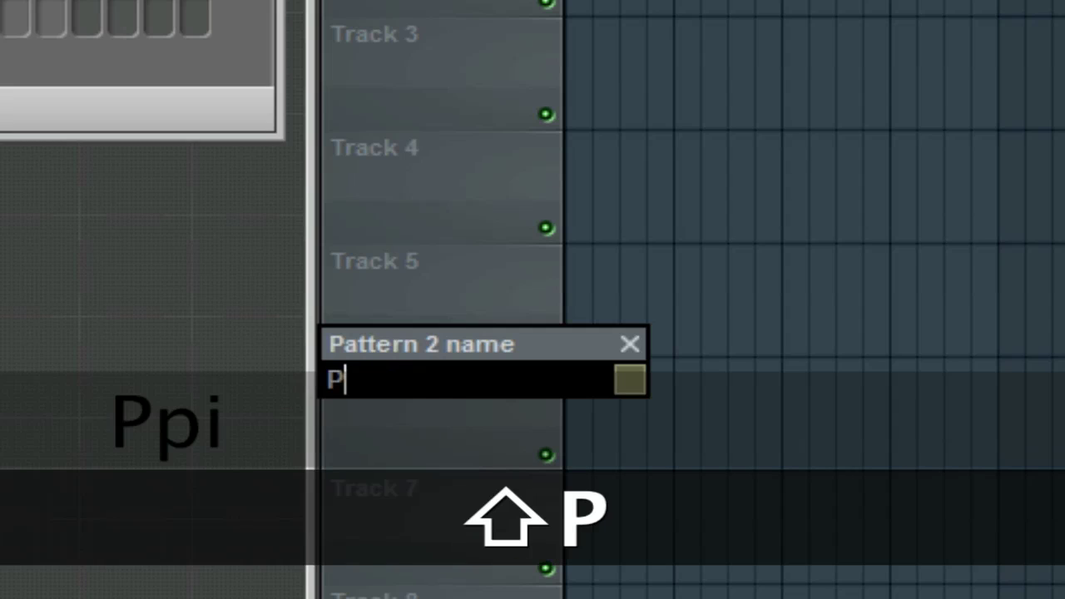
pyautogui.write('o')
pyautogui.press('Return')
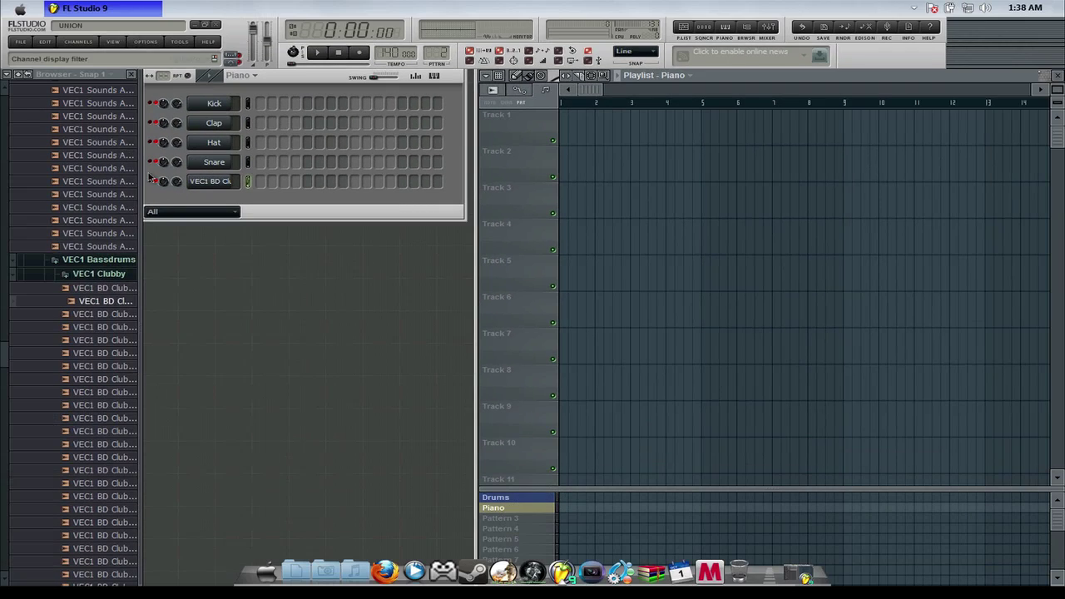
# Add an FL Keys instrument channel to the Piano pattern
pyautogui.click(77, 42)
pyautogui.moveTo(83, 54)
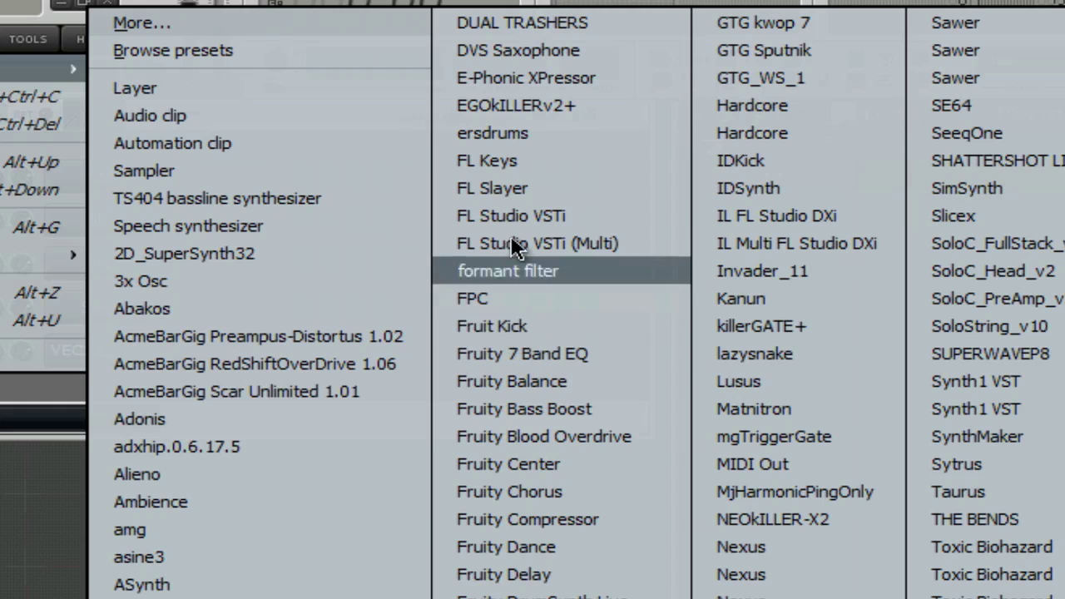
pyautogui.click(511, 160)
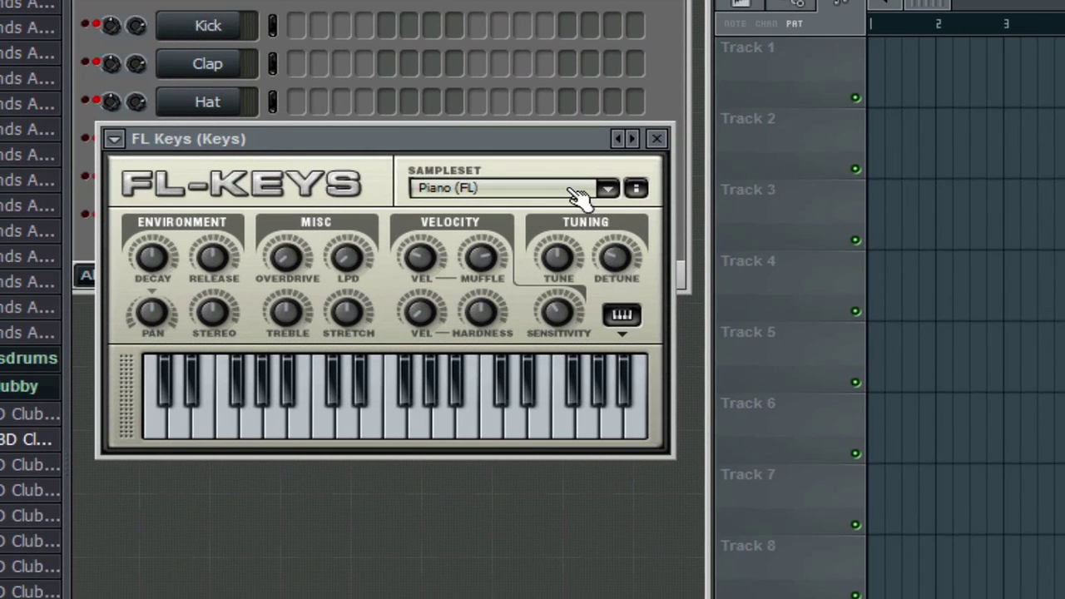
# Audition the Piano (FL) sample set on the FL Keys keyboard and close the plugin window
pyautogui.click(578, 193)
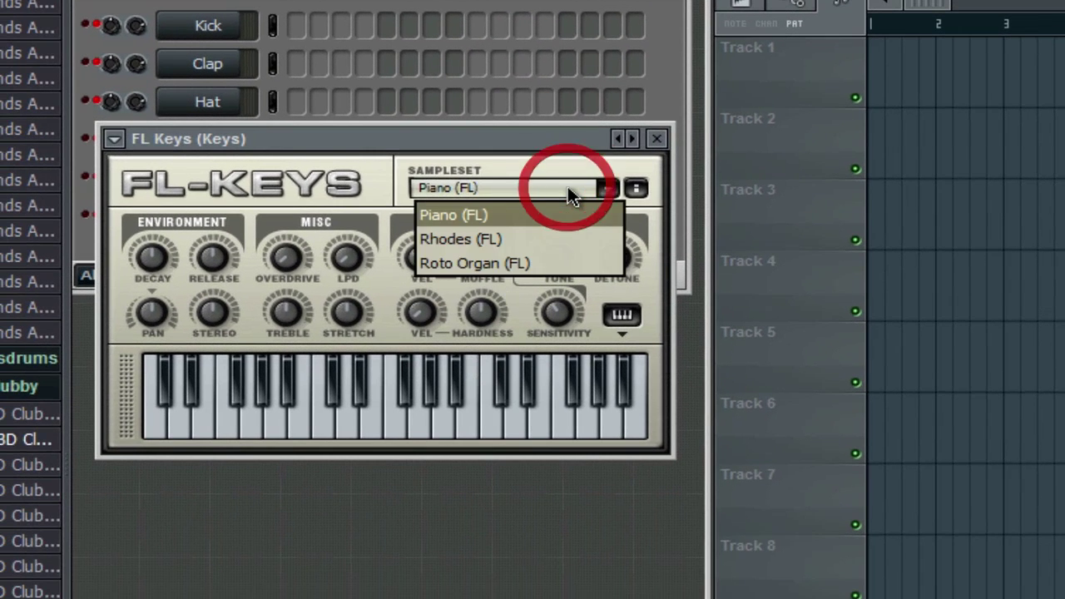
pyautogui.click(487, 510)
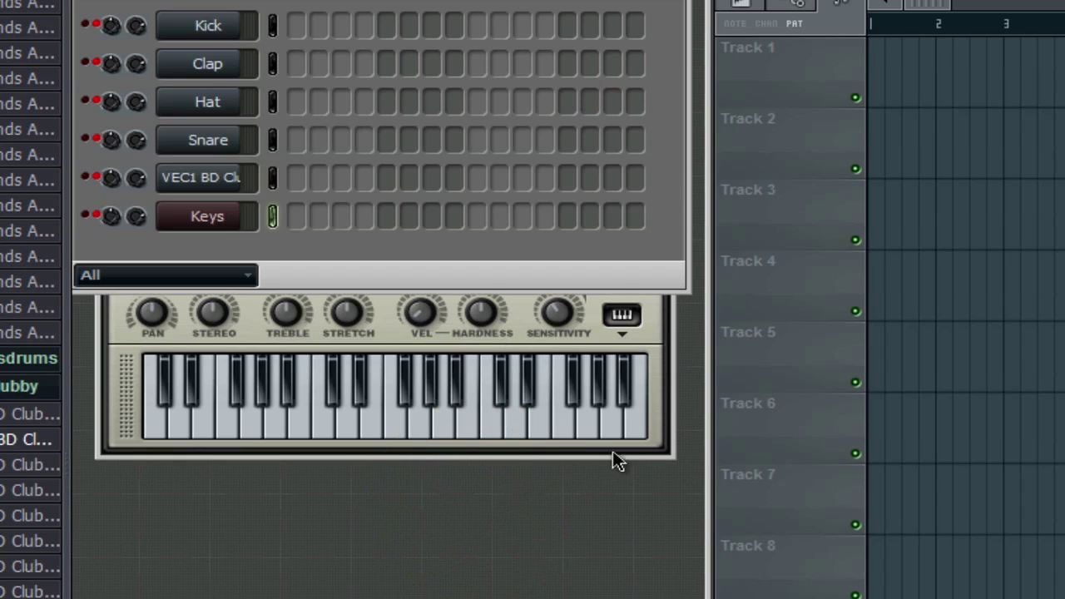
pyautogui.click(671, 409)
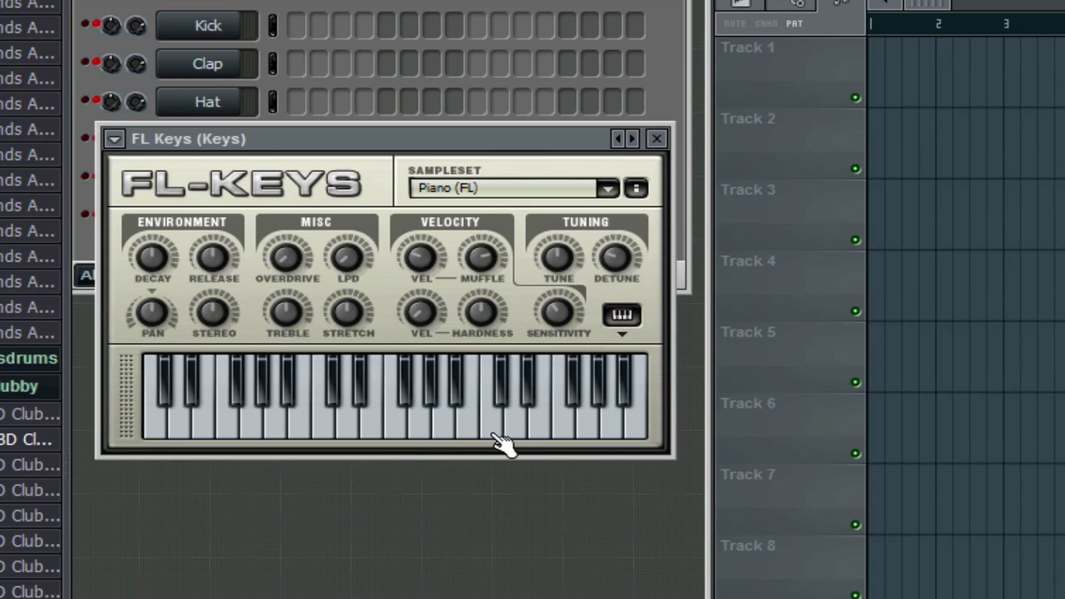
pyautogui.click(350, 428)
pyautogui.click(438, 427)
pyautogui.moveTo(400, 143); pyautogui.dragTo(1064, 308)
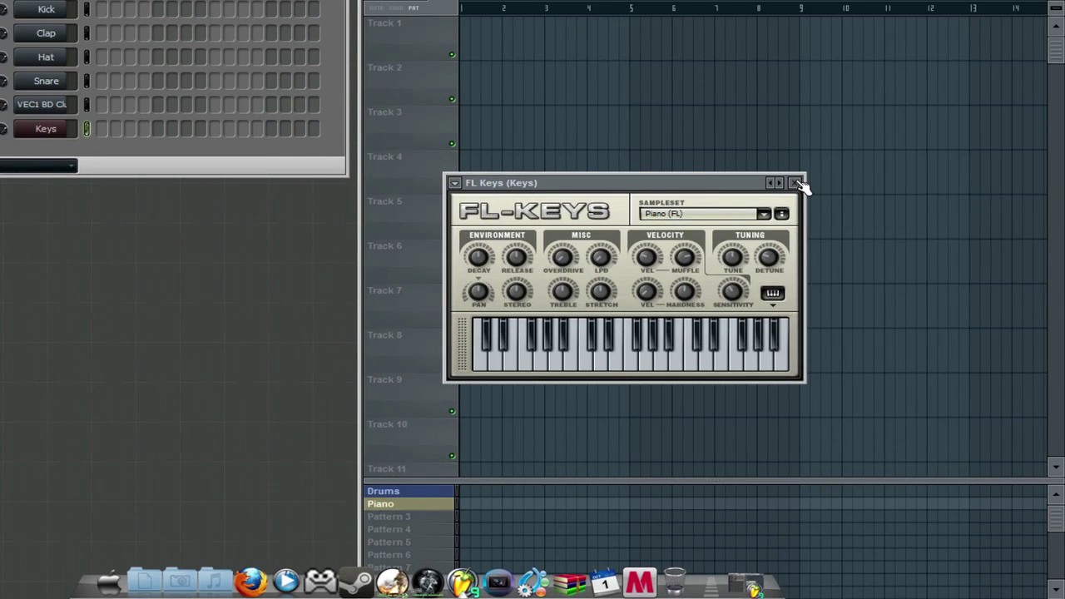
pyautogui.click(797, 183)
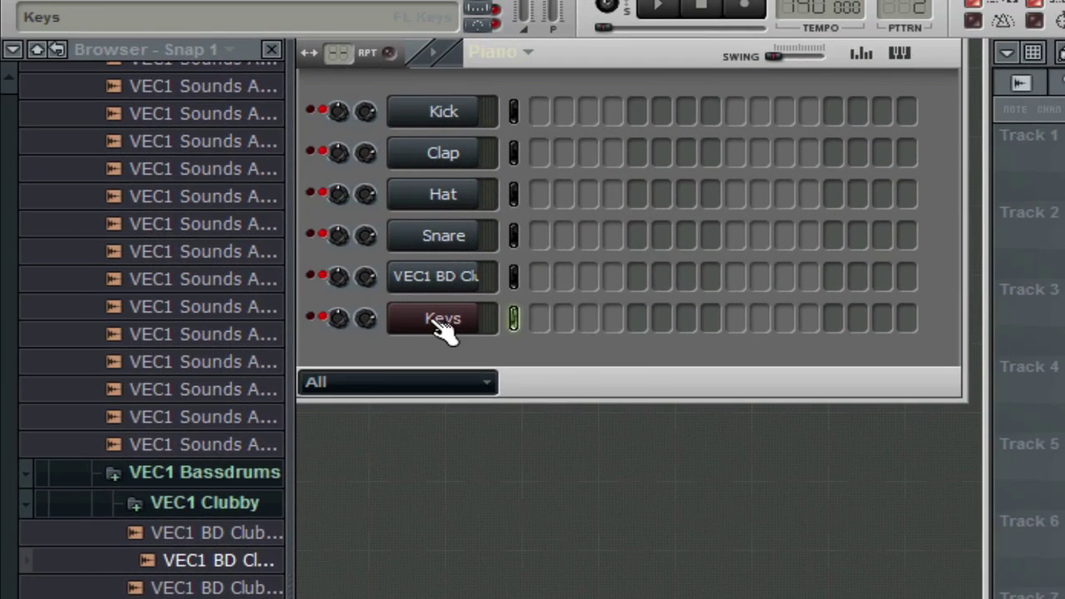
# Open the piano roll for the Keys channel and move its window up beside the channel steps
pyautogui.rightClick(41, 132)
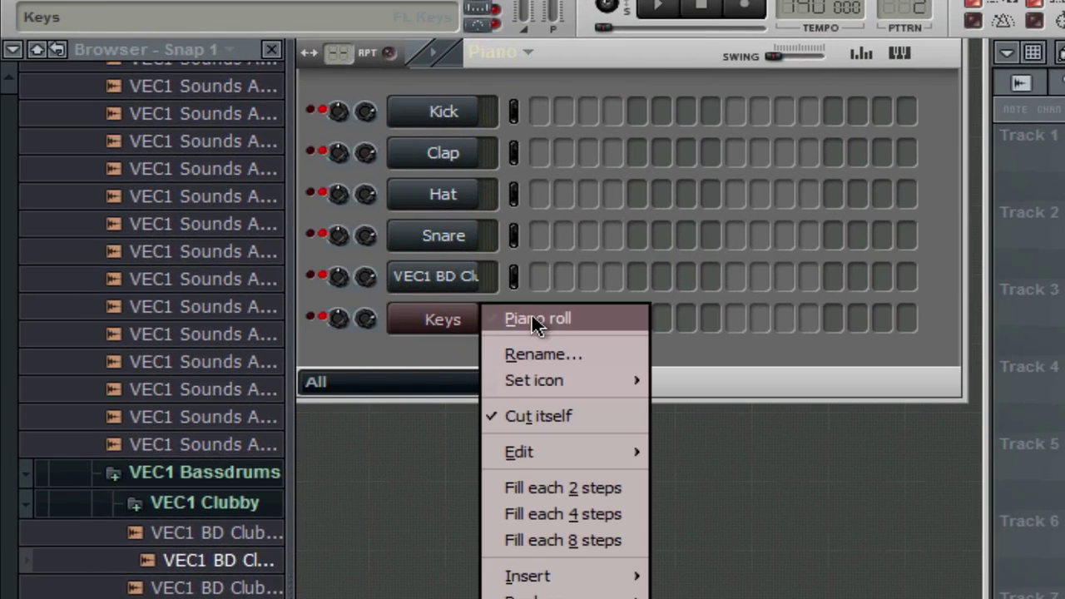
pyautogui.click(424, 358)
pyautogui.rightClick(450, 324)
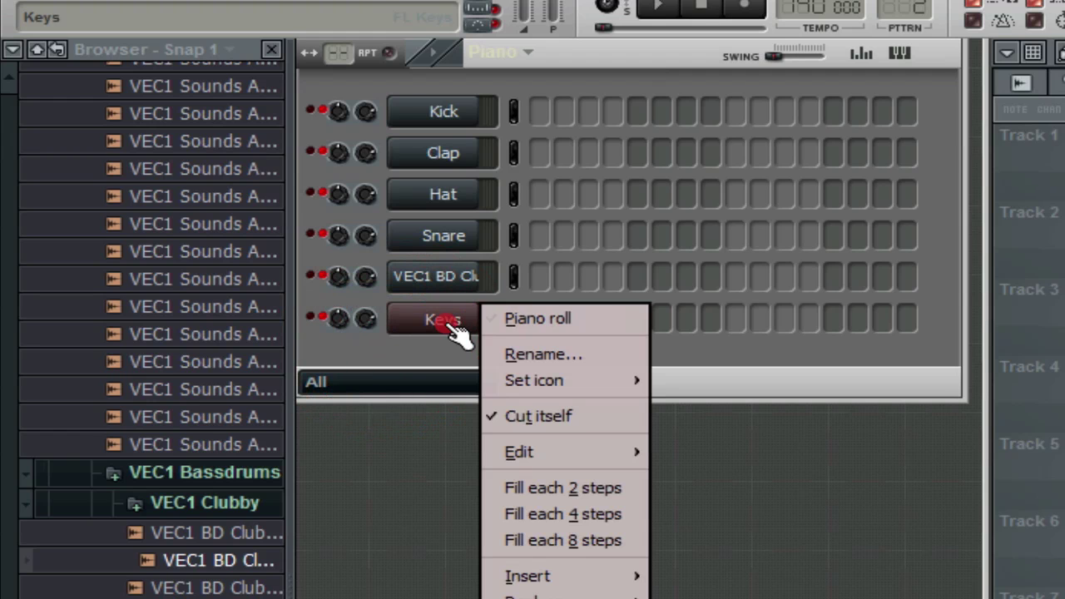
pyautogui.click(538, 322)
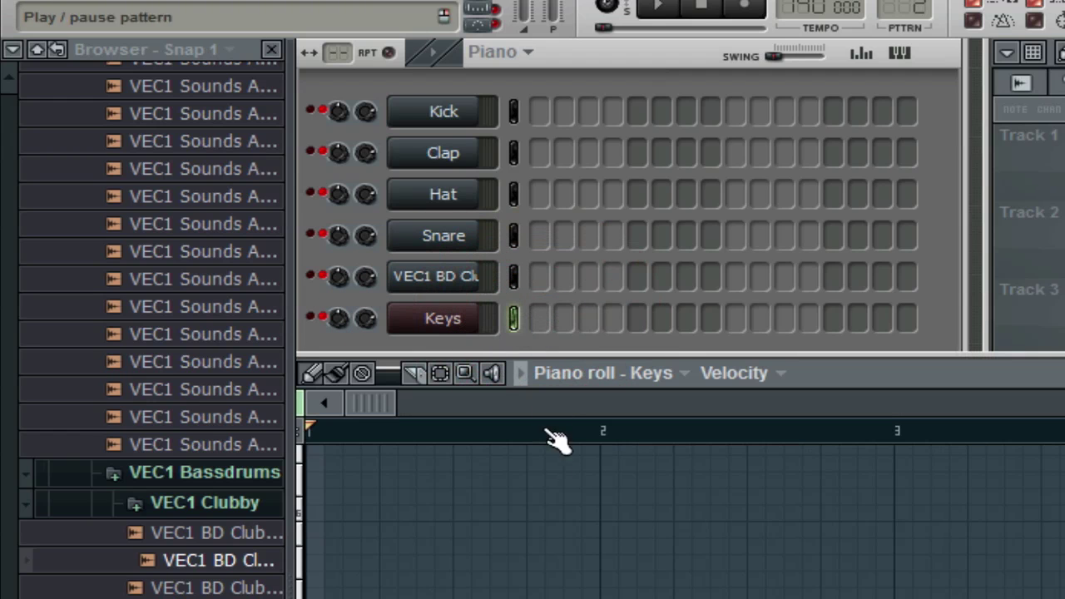
pyautogui.moveTo(1022, 356); pyautogui.dragTo(1064, 203)
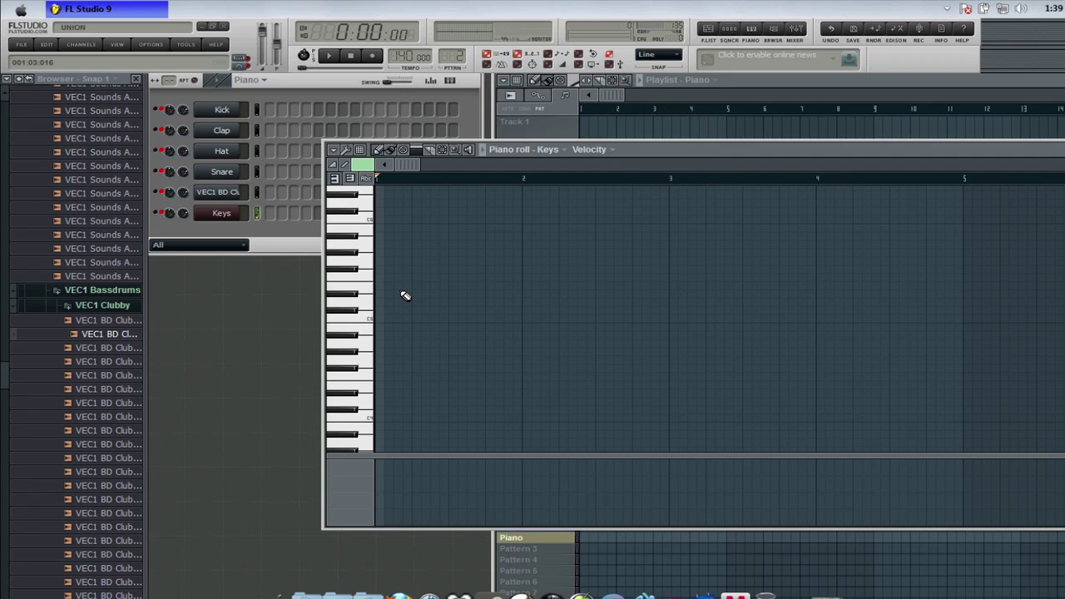
# Draw a C6 note near the start of bar 1 in the Keys piano roll
pyautogui.scroll(-10, 391, 316)
pyautogui.scroll(-5, 392, 316)
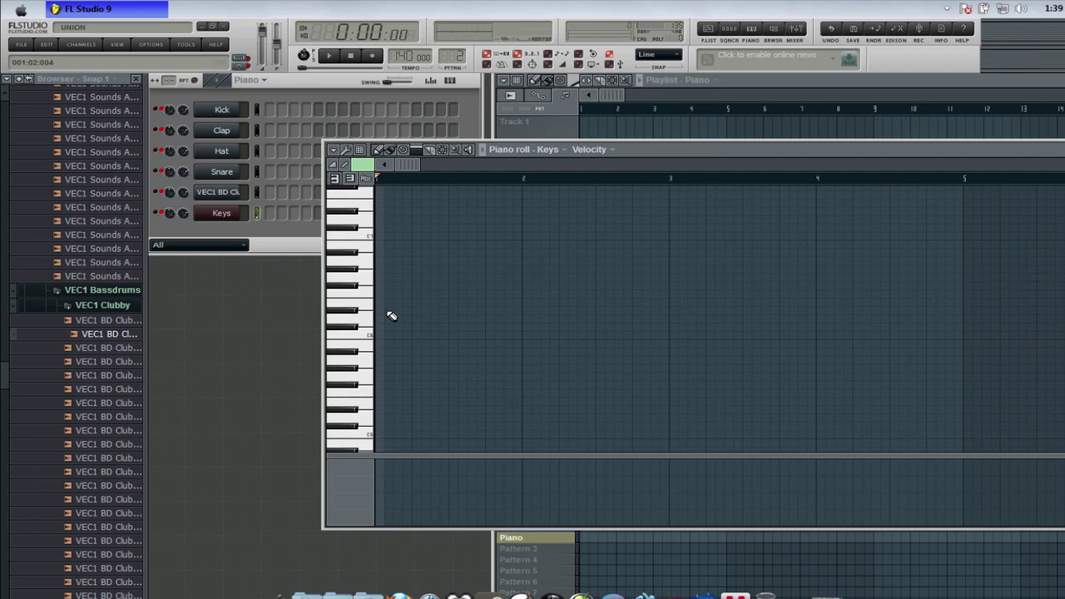
pyautogui.click(388, 342)
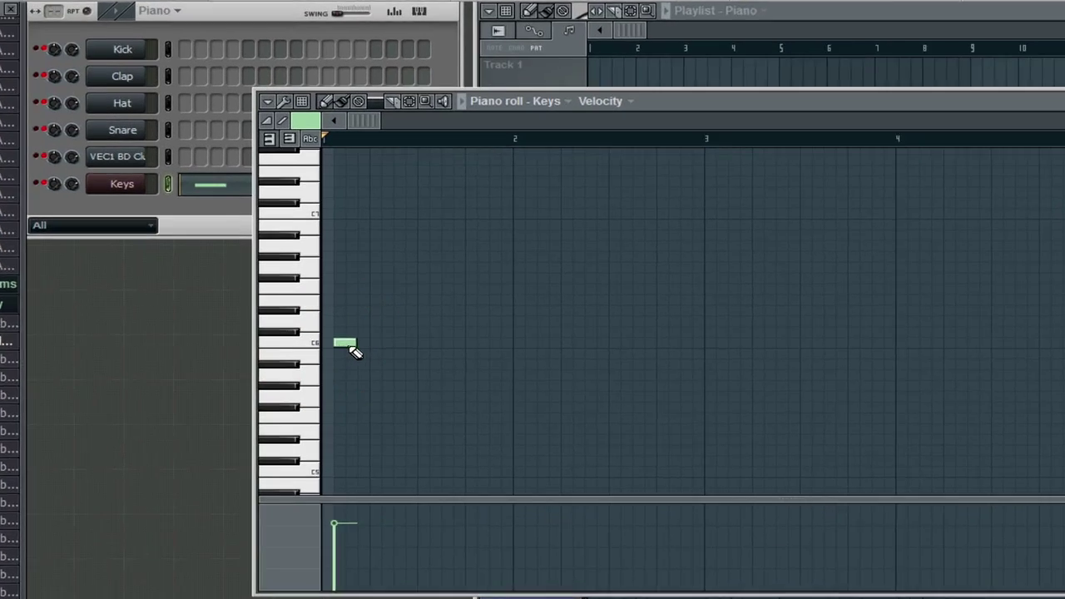
# Lengthen the C6 note to nearly fill bar 1 and add equally long notes at B6 in bar 2 and B5 in bar 3
pyautogui.moveTo(403, 342); pyautogui.dragTo(445, 341)
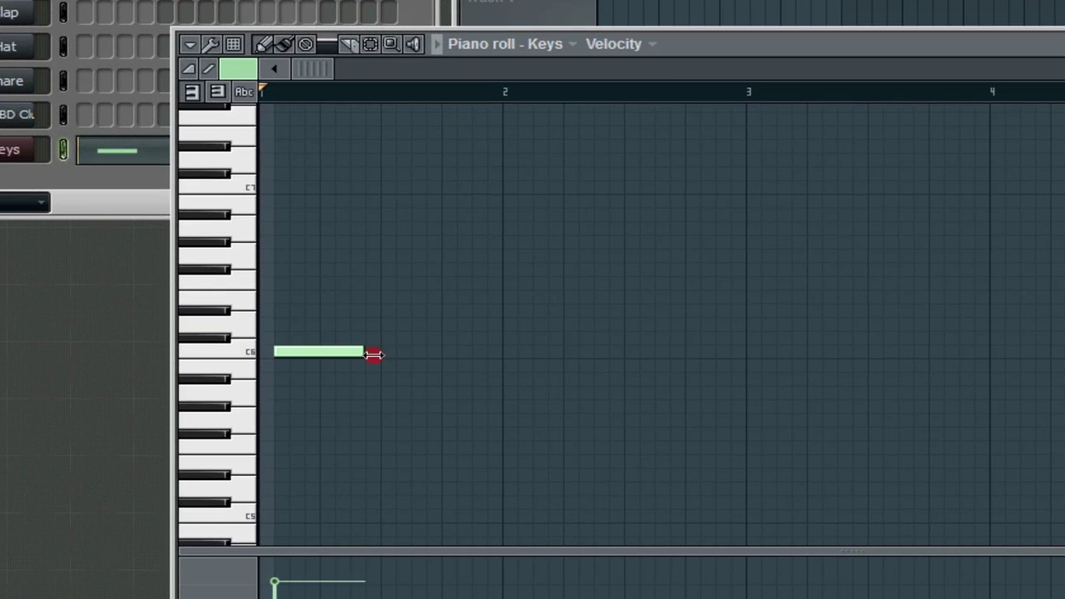
pyautogui.moveTo(374, 354); pyautogui.dragTo(486, 362)
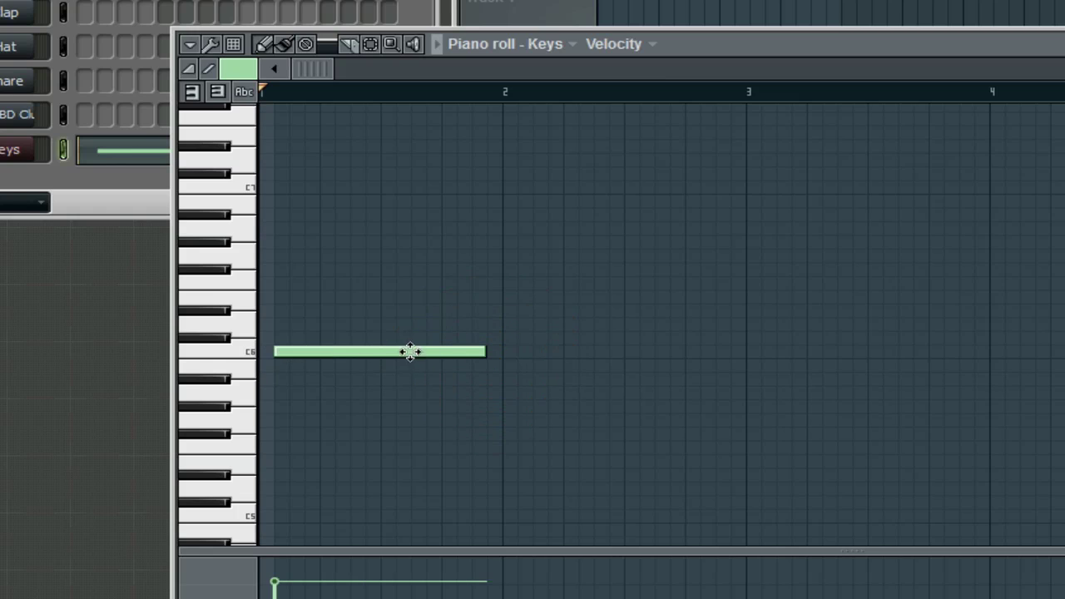
pyautogui.click(504, 202)
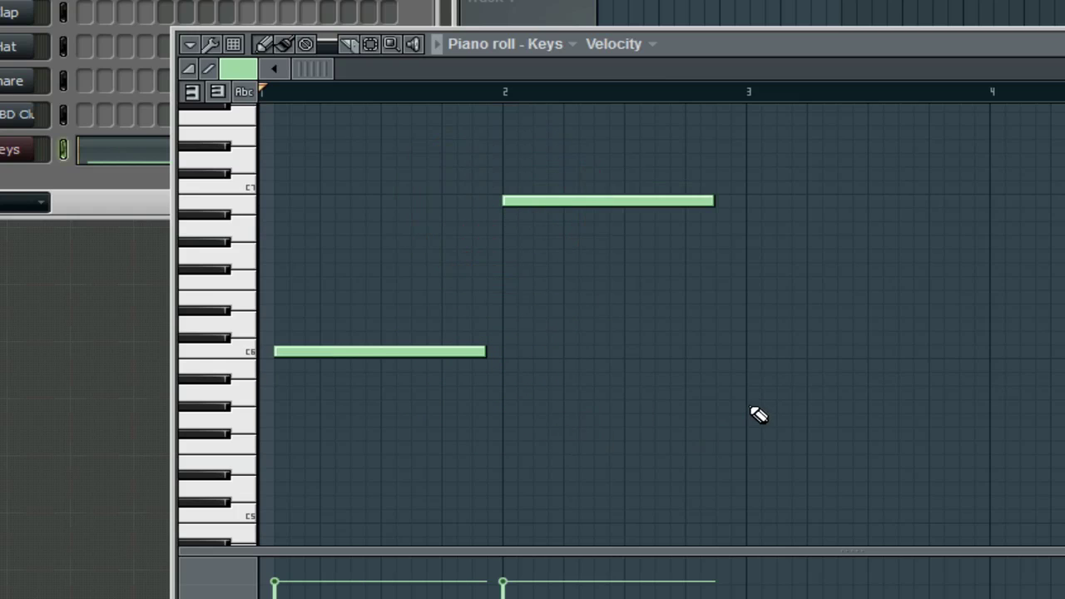
pyautogui.click(750, 365)
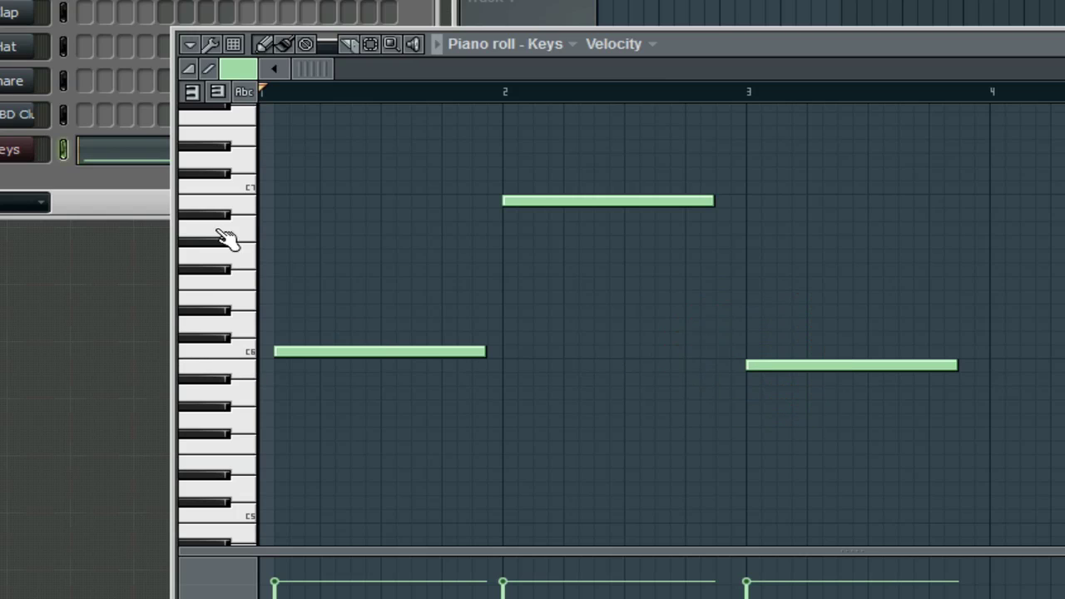
# Audition several keys on the piano roll keyboard and play back the three-note Keys melody
pyautogui.moveTo(249, 235); pyautogui.dragTo(245, 277)
pyautogui.click(239, 304)
pyautogui.moveTo(233, 342); pyautogui.dragTo(238, 469)
pyautogui.press('space')
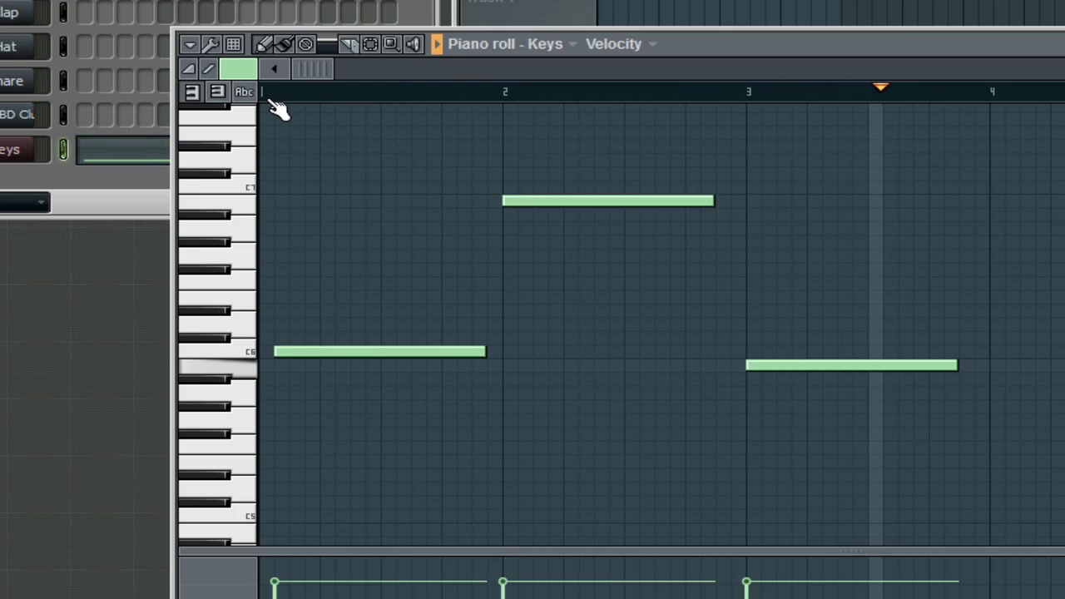
pyautogui.press('space')
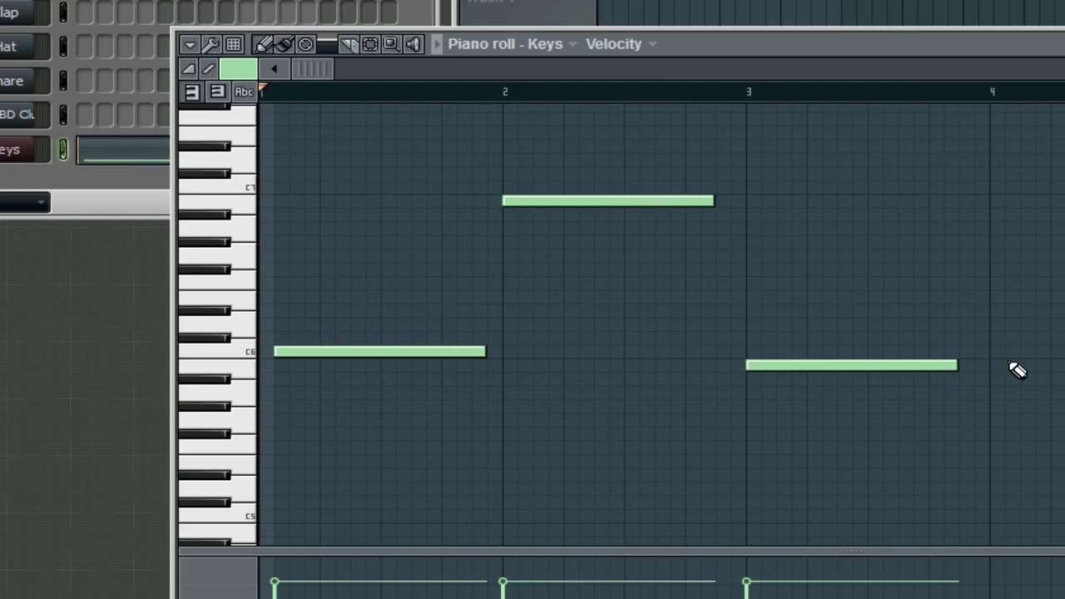
# Select all three notes in the Keys piano roll and copy them
pyautogui.click(287, 45)
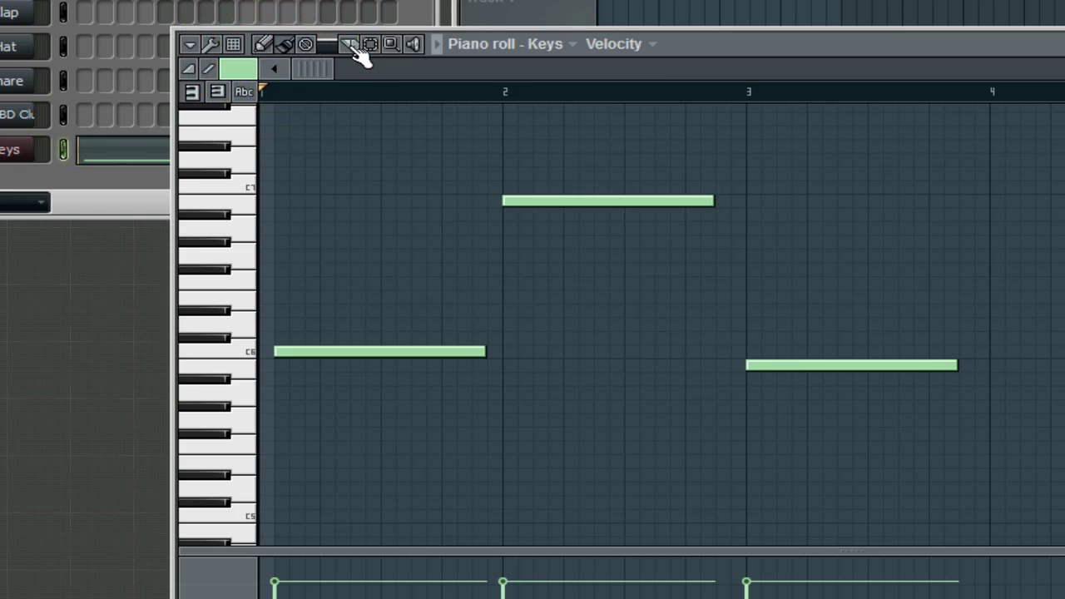
pyautogui.scroll(1, 380, 52)
pyautogui.click(371, 44)
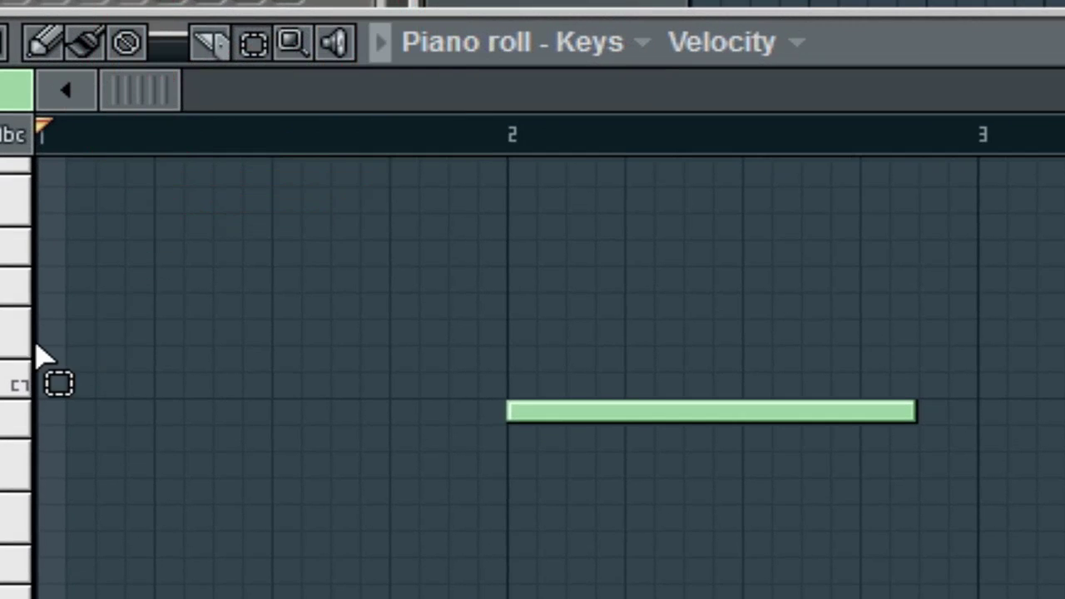
pyautogui.moveTo(164, 232); pyautogui.dragTo(480, 581)
pyautogui.moveTo(376, 539); pyautogui.dragTo(839, 571)
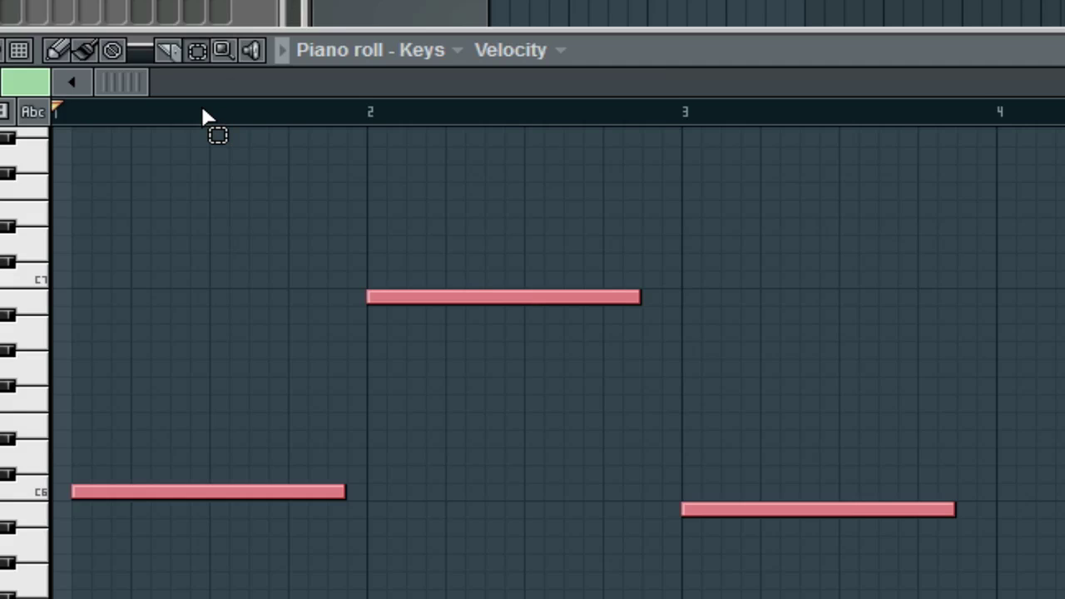
pyautogui.click(200, 52)
pyautogui.moveTo(87, 275); pyautogui.dragTo(955, 582)
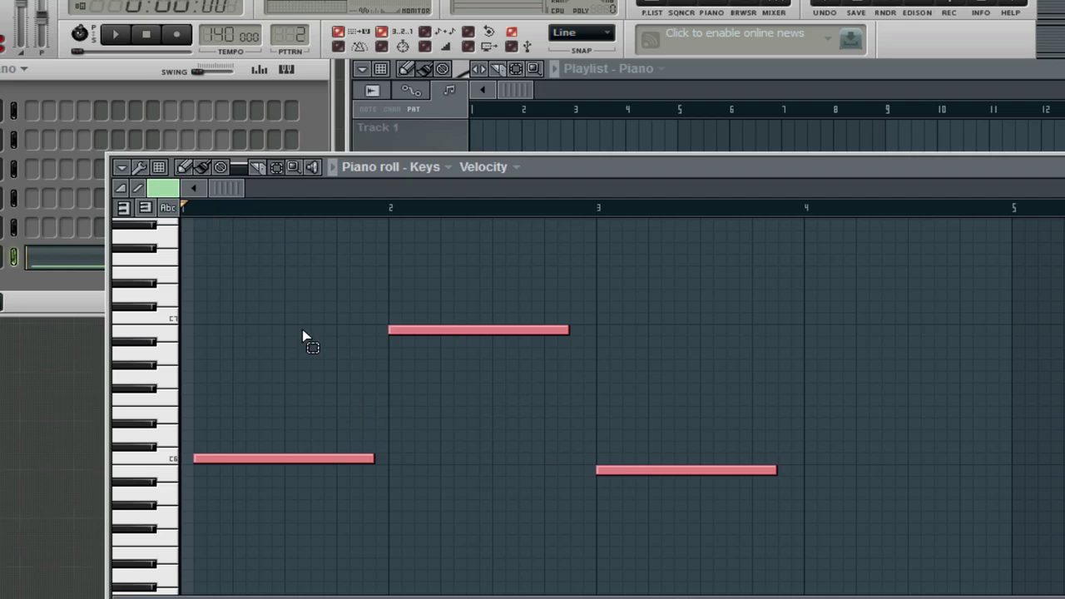
pyautogui.click(122, 168)
pyautogui.moveTo(150, 226)
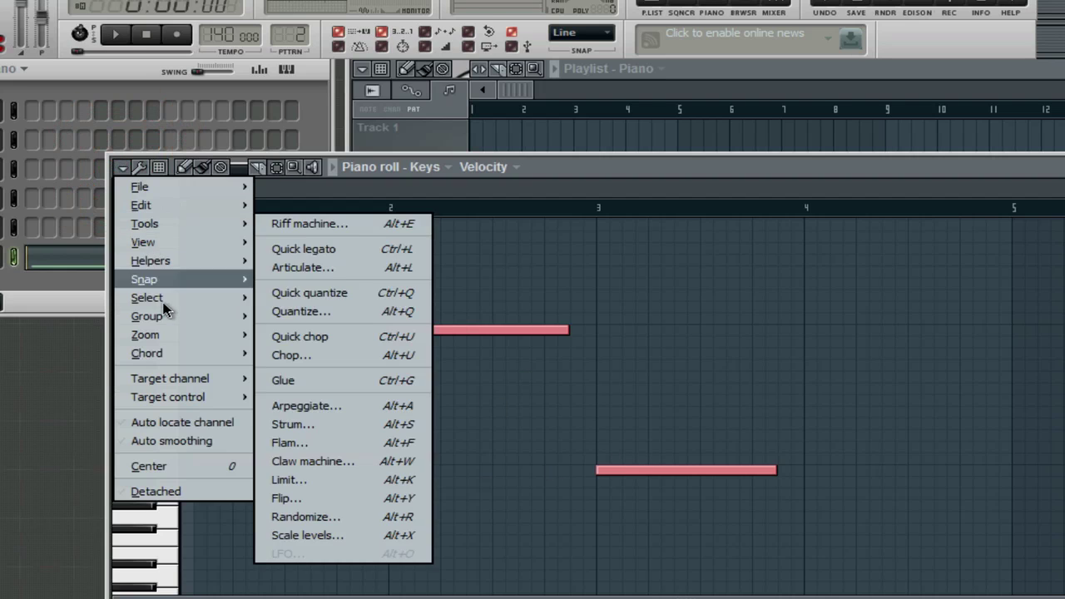
pyautogui.moveTo(154, 186)
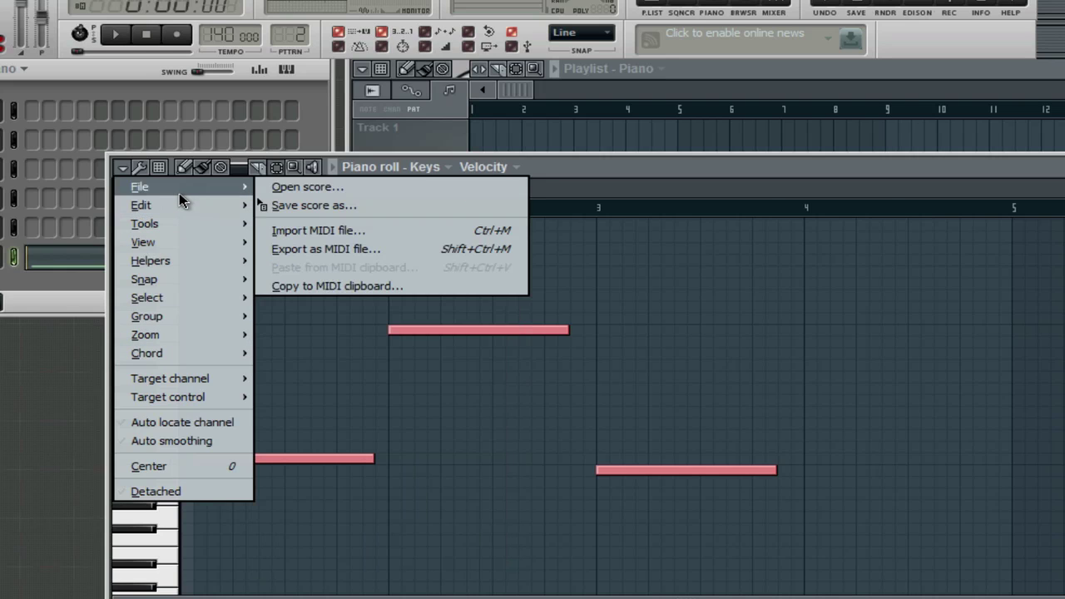
pyautogui.moveTo(178, 201)
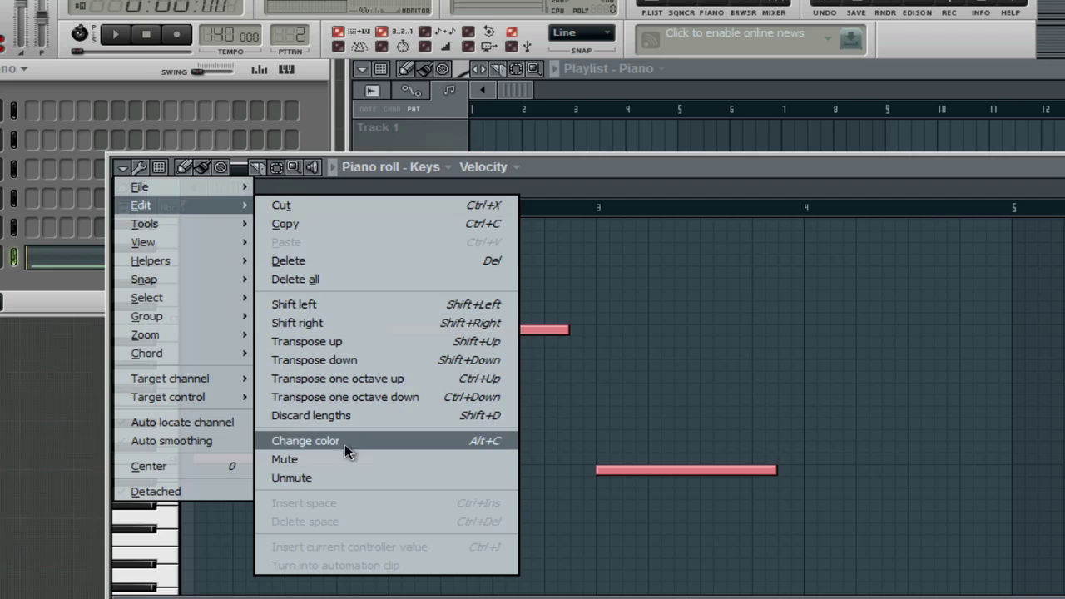
pyautogui.click(283, 225)
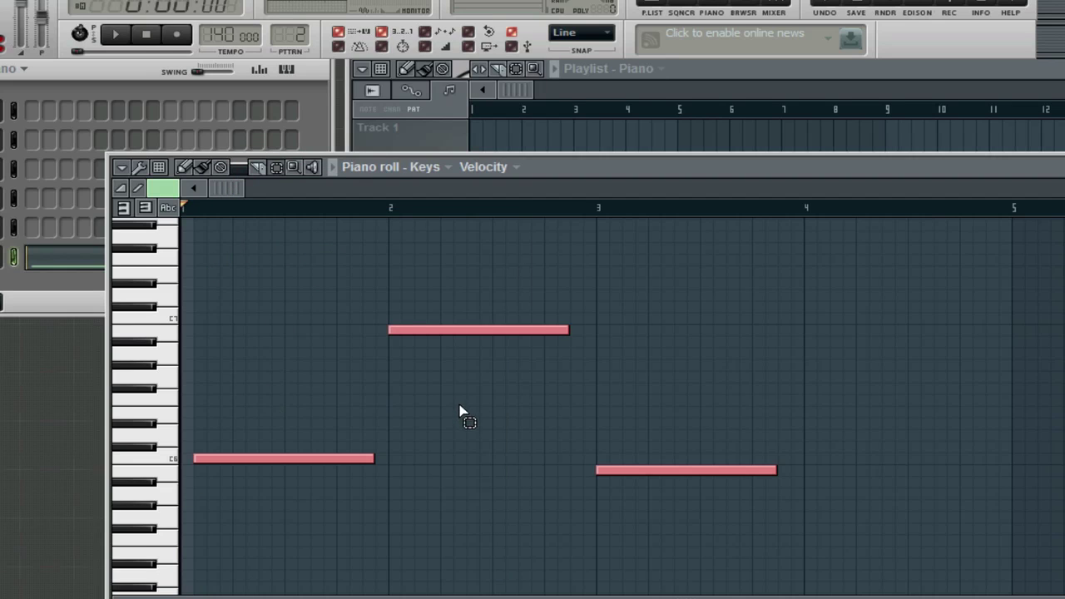
# Paste the three copied notes and move the copy to start at bar 4, one semitone lower than the originals
pyautogui.click(206, 168)
pyautogui.press('e')
pyautogui.click(122, 169)
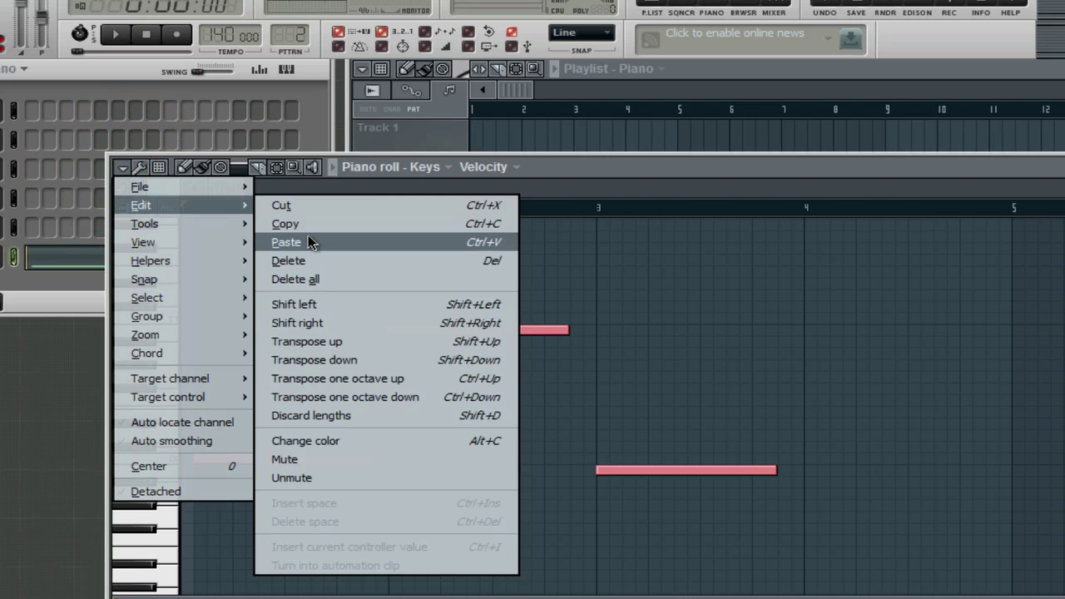
pyautogui.click(305, 241)
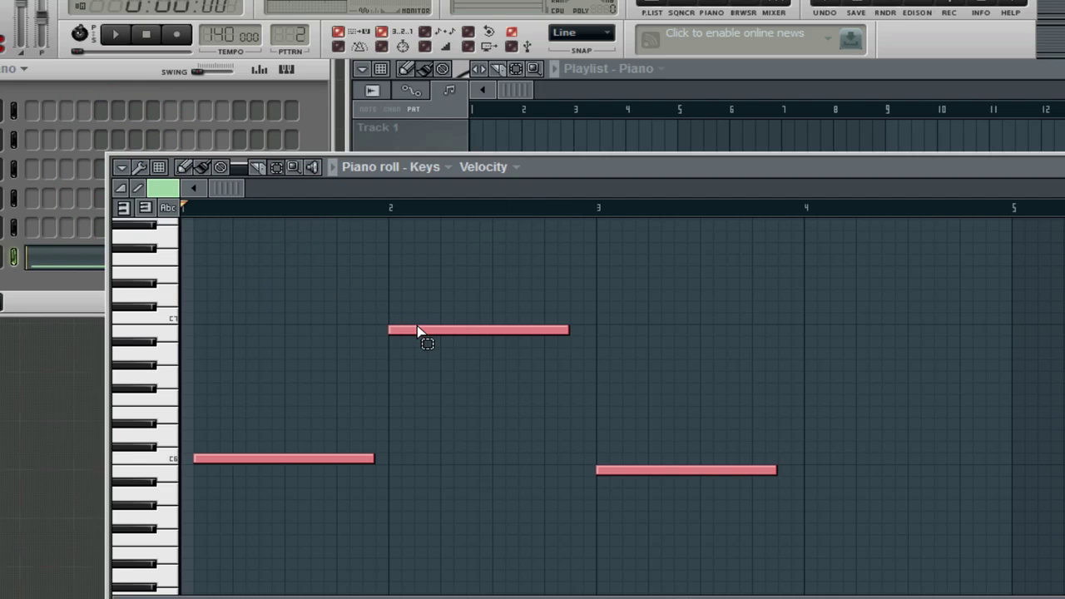
pyautogui.click(204, 168)
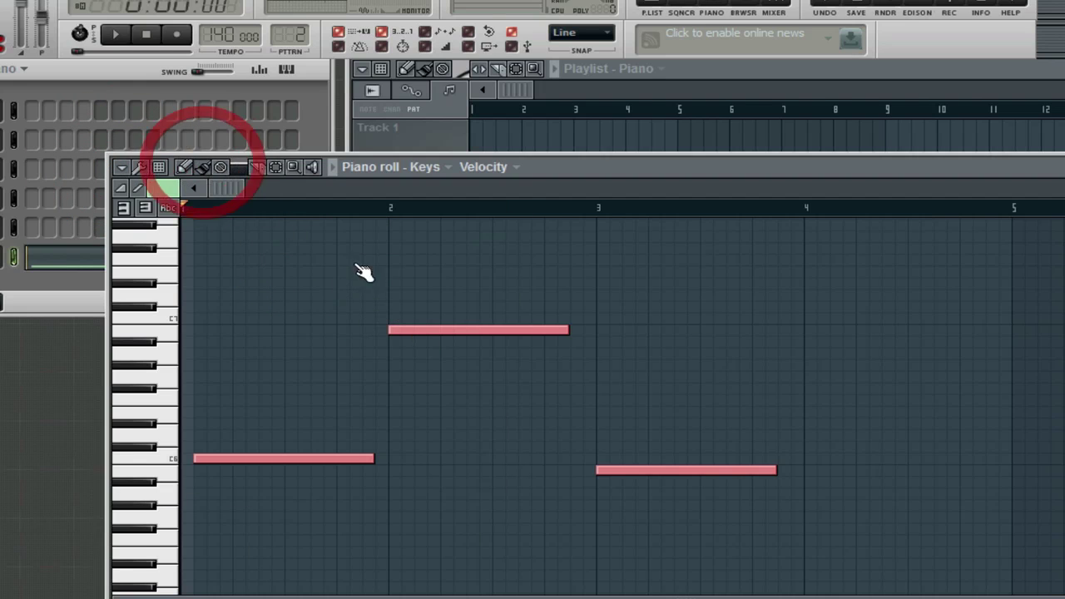
pyautogui.moveTo(407, 311); pyautogui.dragTo(404, 287)
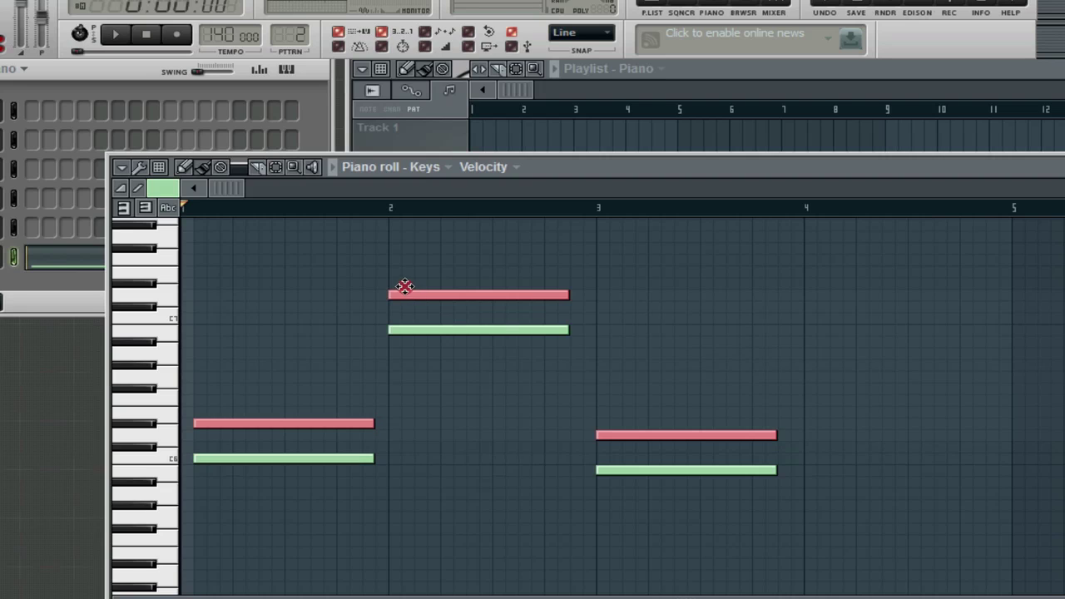
pyautogui.moveTo(495, 285); pyautogui.dragTo(1009, 339)
# Reposition and enlarge the piano roll window around all six notes and play the extended melody
pyautogui.moveTo(679, 166); pyautogui.dragTo(451, 162)
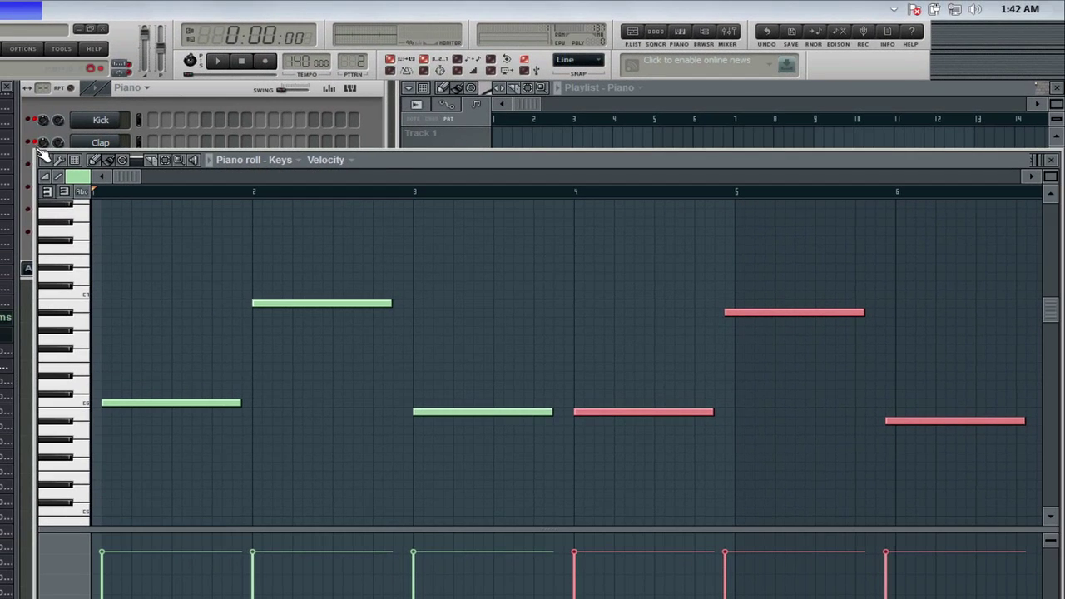
pyautogui.click(37, 148)
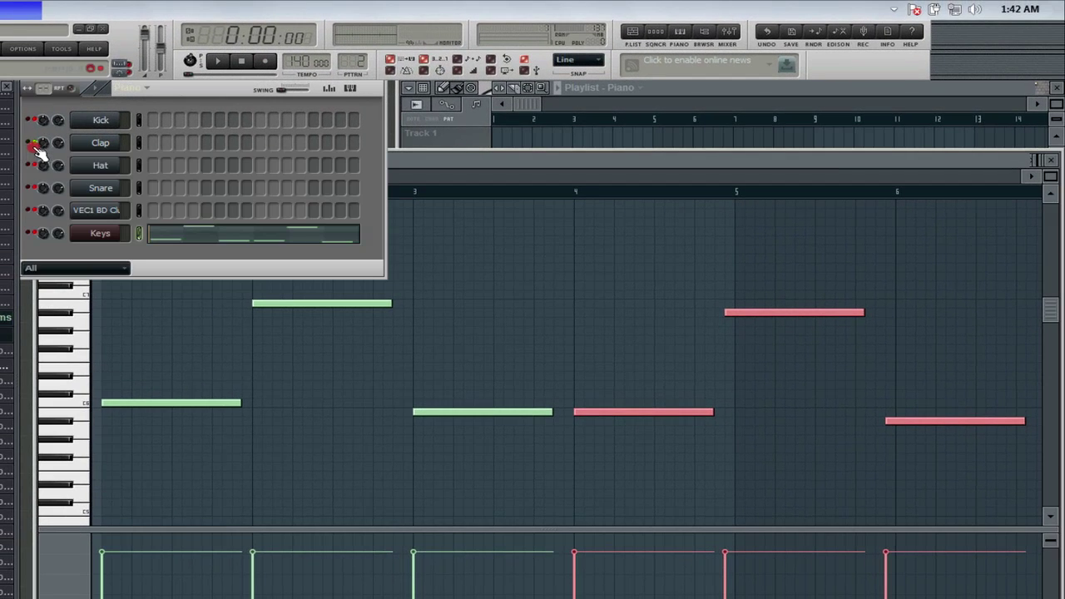
pyautogui.click(429, 161)
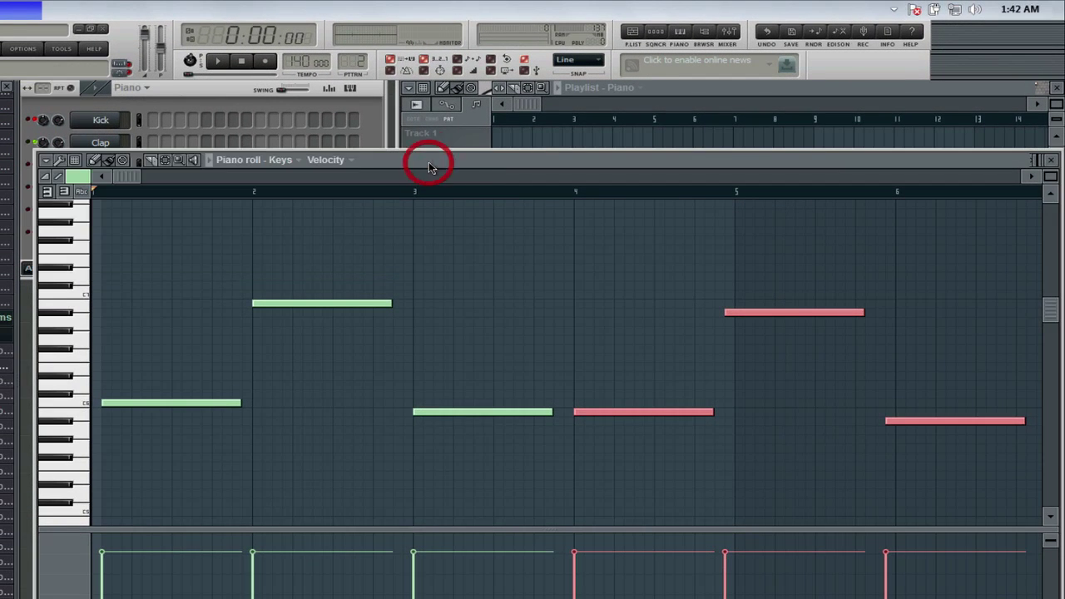
pyautogui.moveTo(35, 151); pyautogui.dragTo(22, 123)
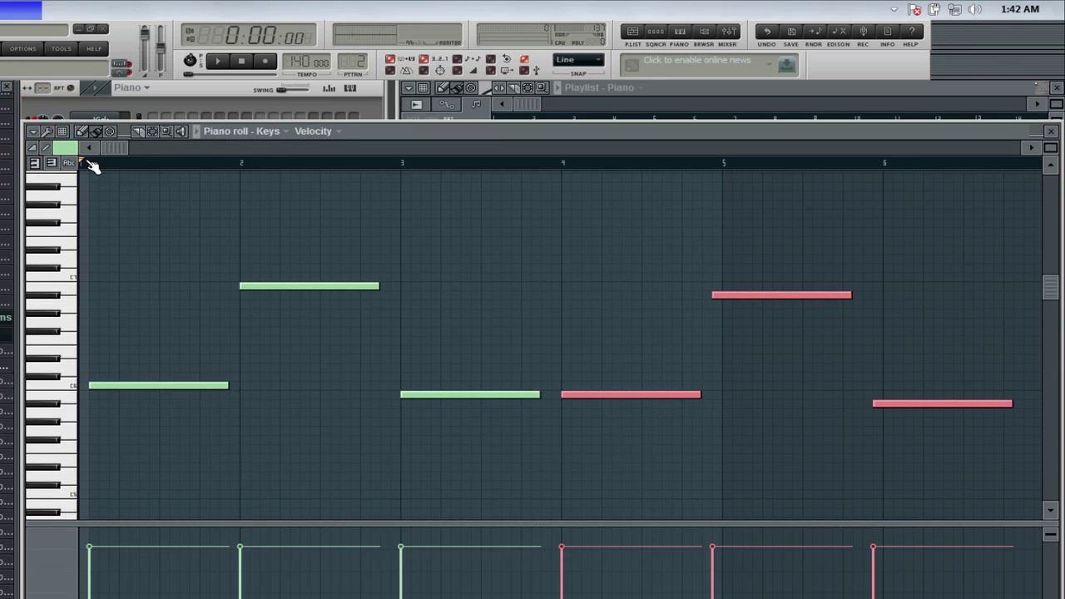
pyautogui.press('space')
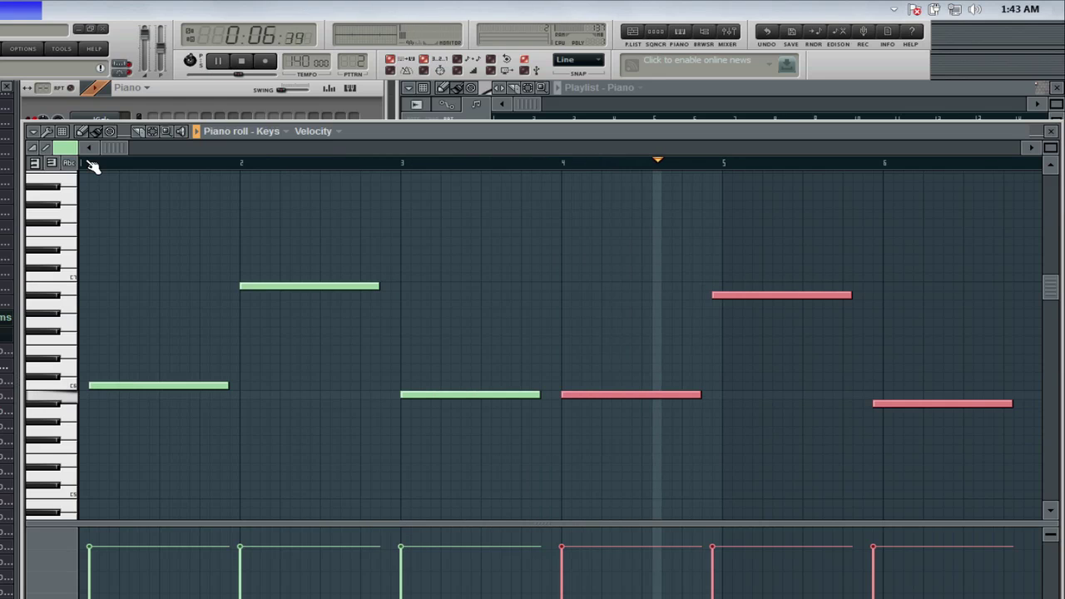
pyautogui.press('space')
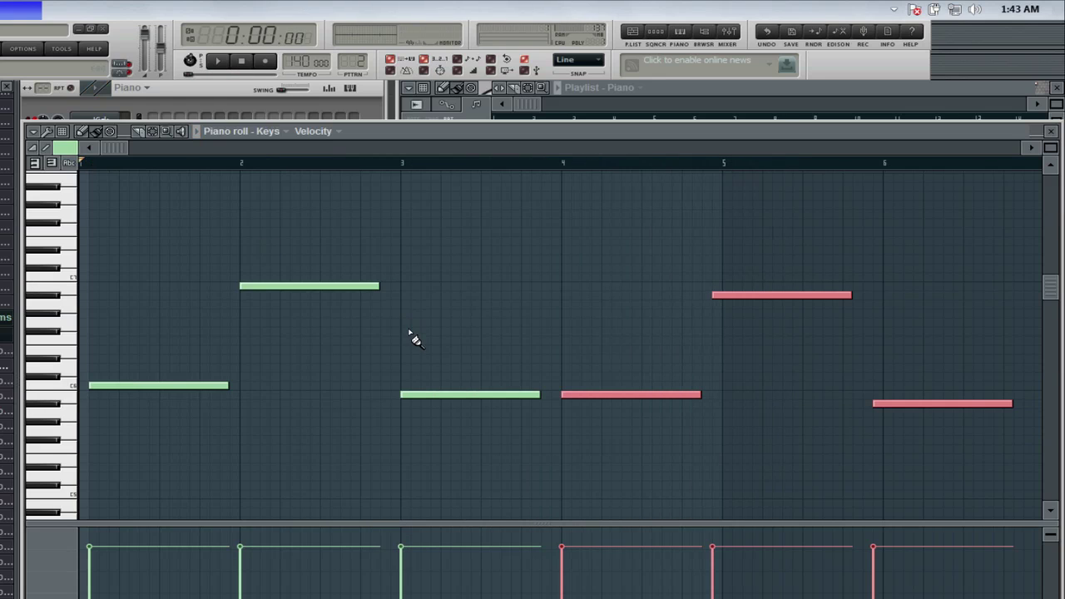
# Move the selected copied notes so they start at bar 3 with the first one on D6, and play the result
pyautogui.moveTo(581, 395); pyautogui.dragTo(423, 364)
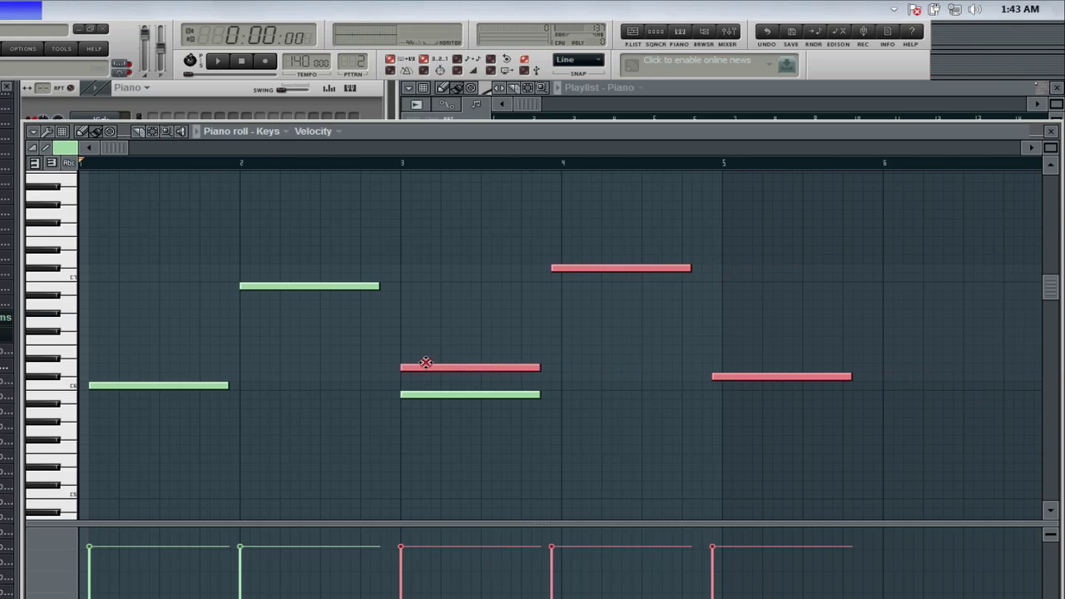
pyautogui.press('space')
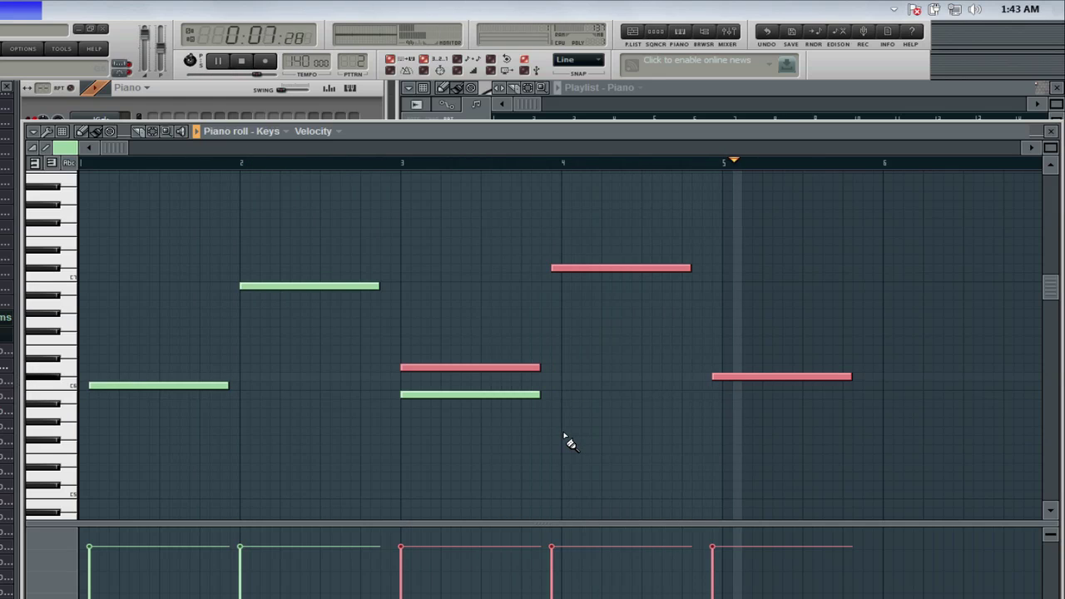
pyautogui.press('space')
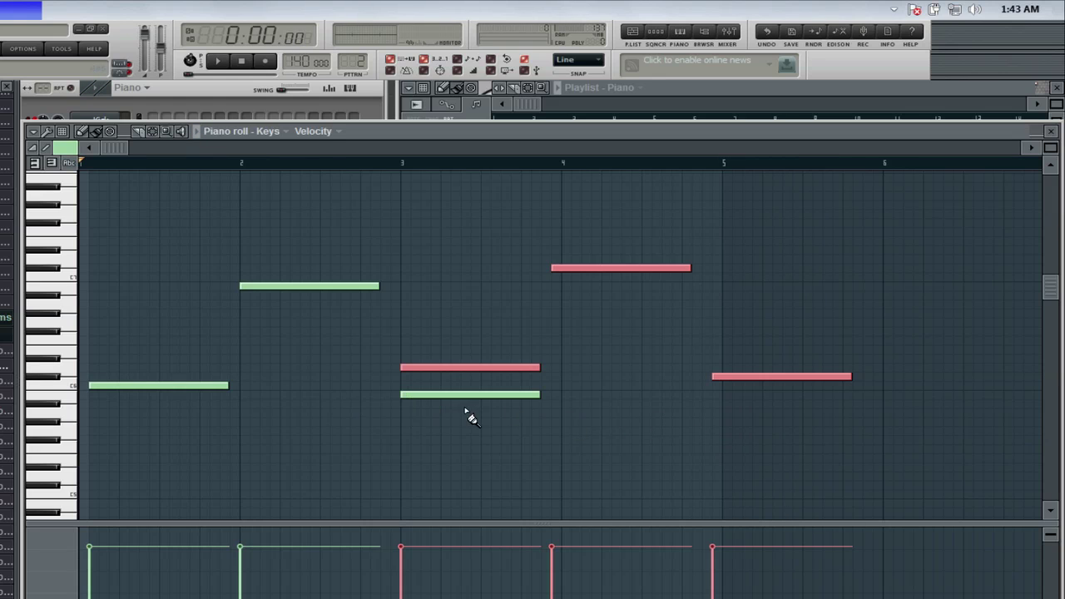
# Close the Keys piano roll and make Drums the active pattern in the playlist
pyautogui.moveTo(427, 134); pyautogui.dragTo(357, 162)
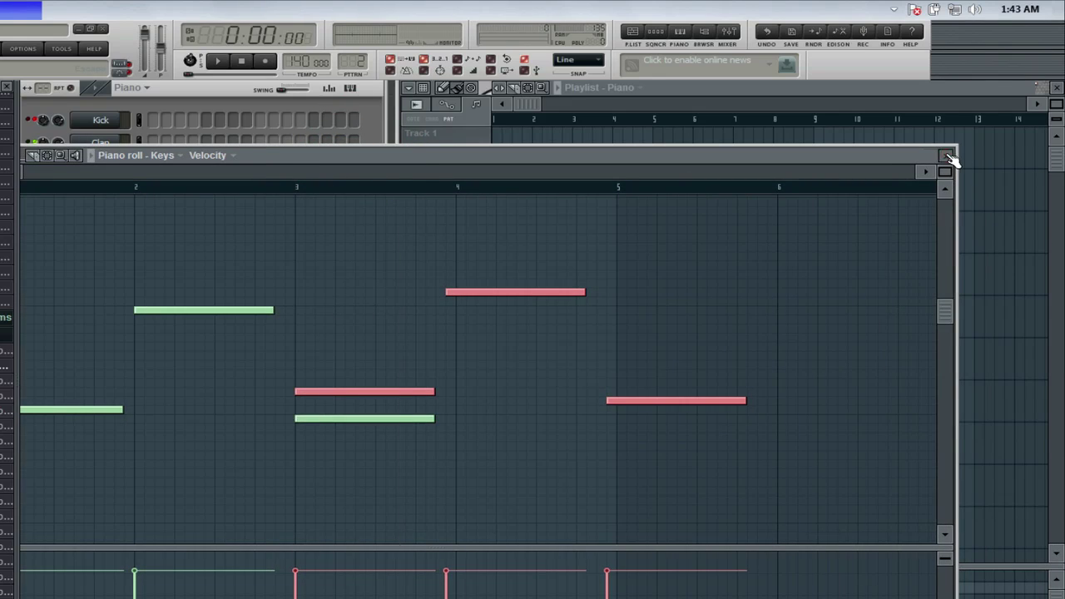
pyautogui.click(947, 155)
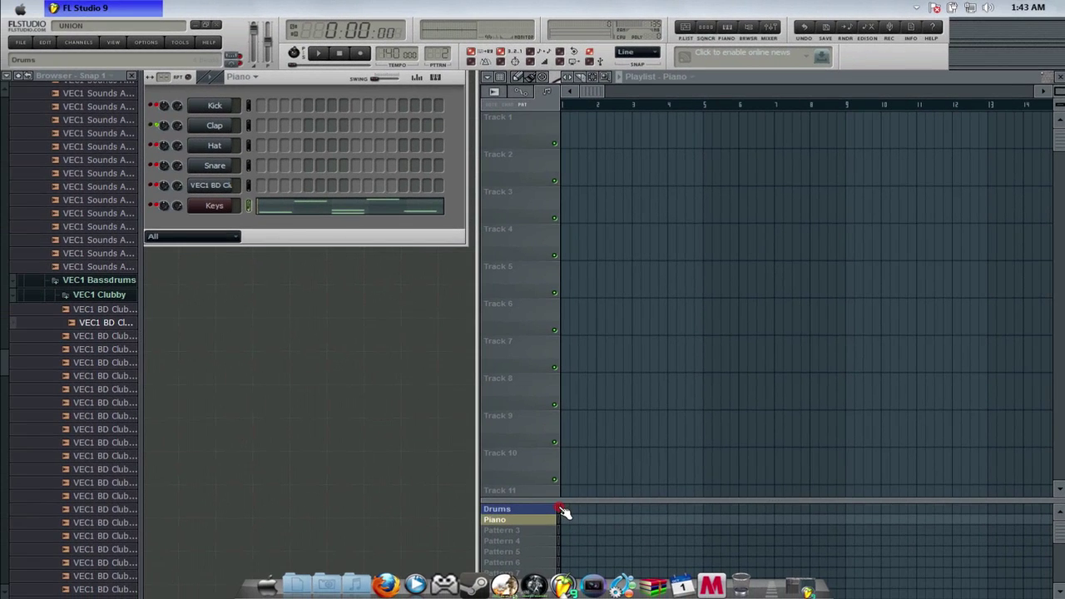
pyautogui.click(559, 508)
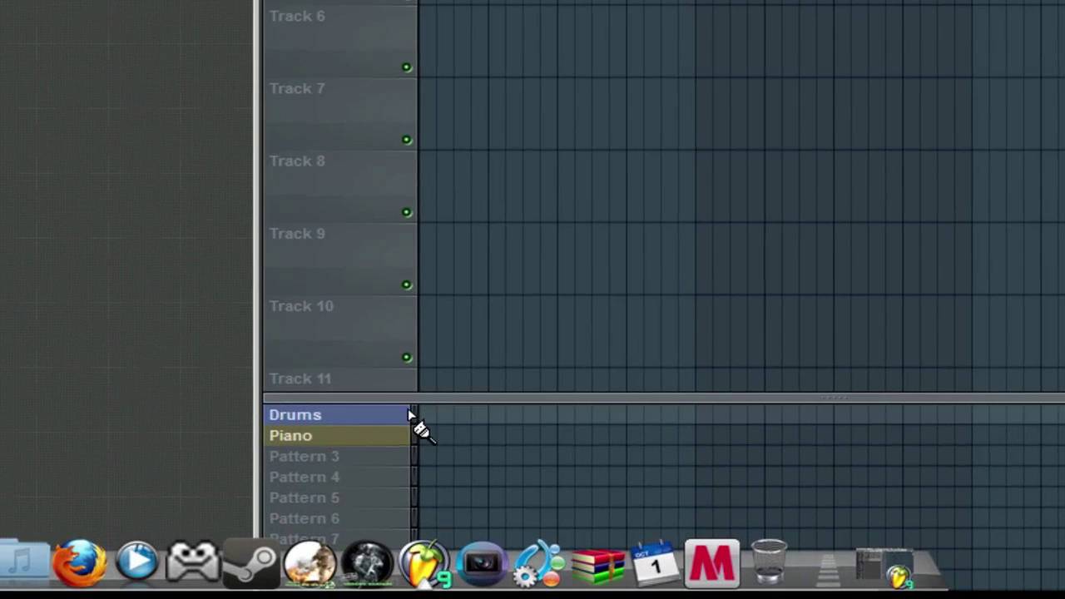
pyautogui.moveTo(428, 416)
pyautogui.mouseDown()
pyautogui.moveTo(1052, 417)
pyautogui.moveTo(650, 425)
pyautogui.moveTo(433, 411)
pyautogui.mouseUp()
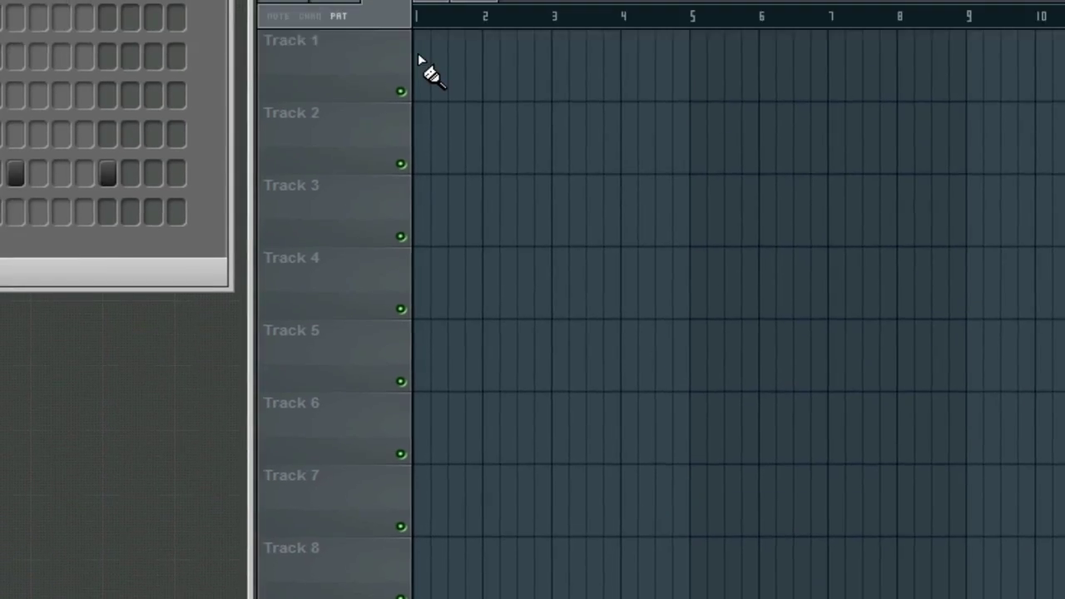
# Paint a row of Drums pattern clips along Track 1 from bar 1 and erase them all
pyautogui.moveTo(416, 179)
pyautogui.mouseDown()
pyautogui.moveTo(839, 191)
pyautogui.moveTo(953, 179)
pyautogui.mouseUp()
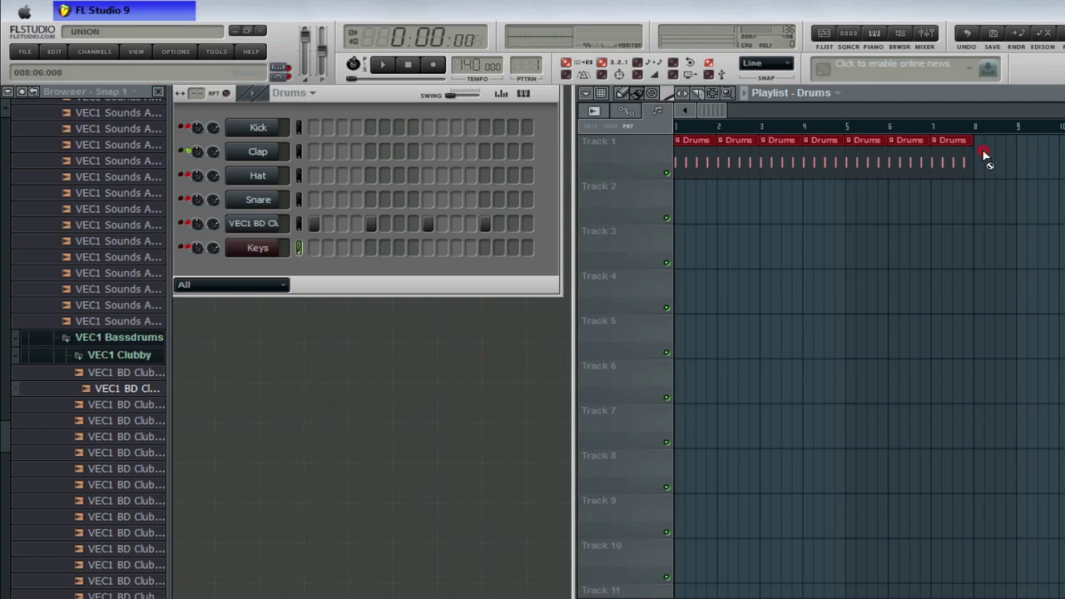
pyautogui.rightClick(987, 155)
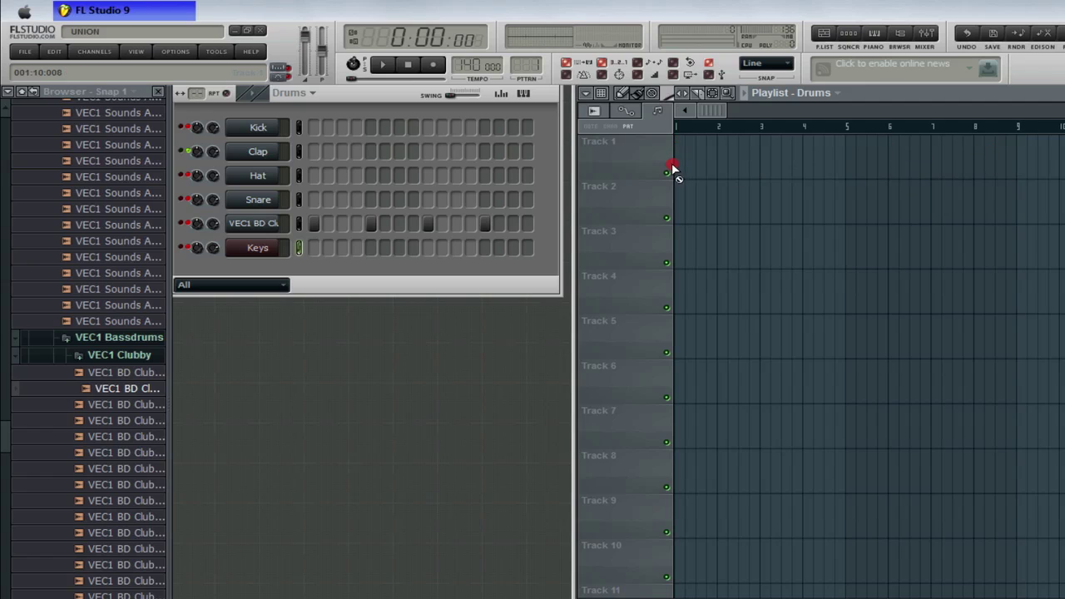
# Send the VEC1 BD Clubby channel's steps to the piano roll, view the notes and close the piano roll
pyautogui.rightClick(260, 227)
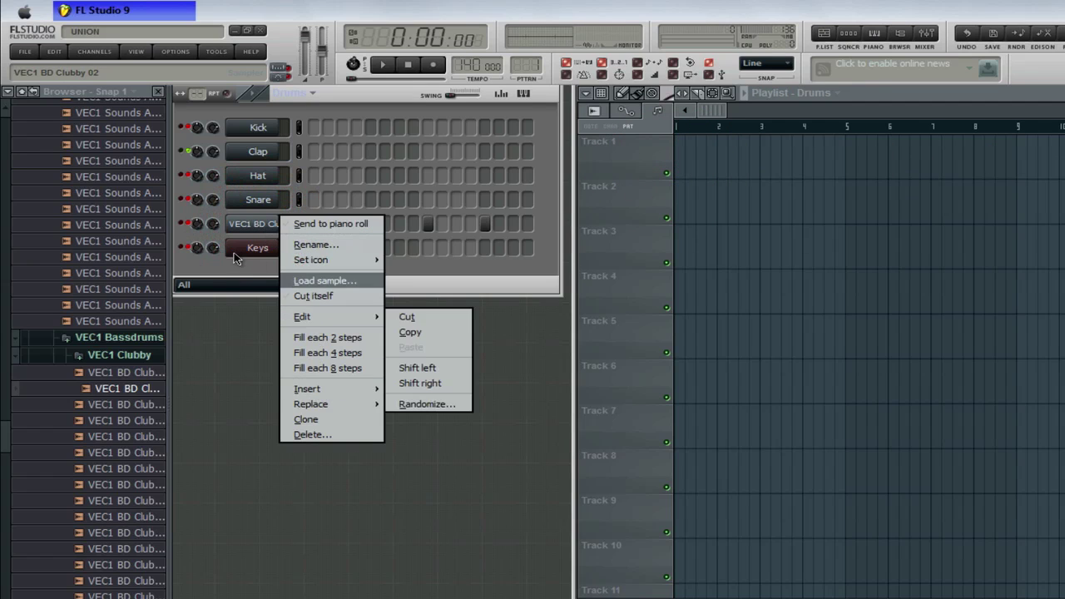
pyautogui.rightClick(260, 242)
pyautogui.rightClick(256, 230)
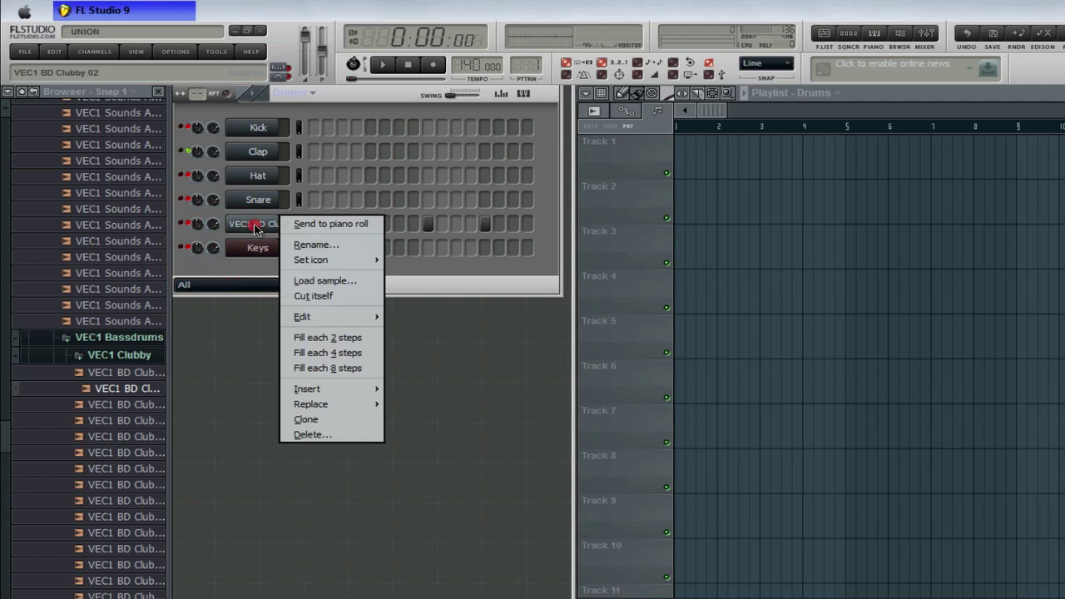
pyautogui.click(319, 227)
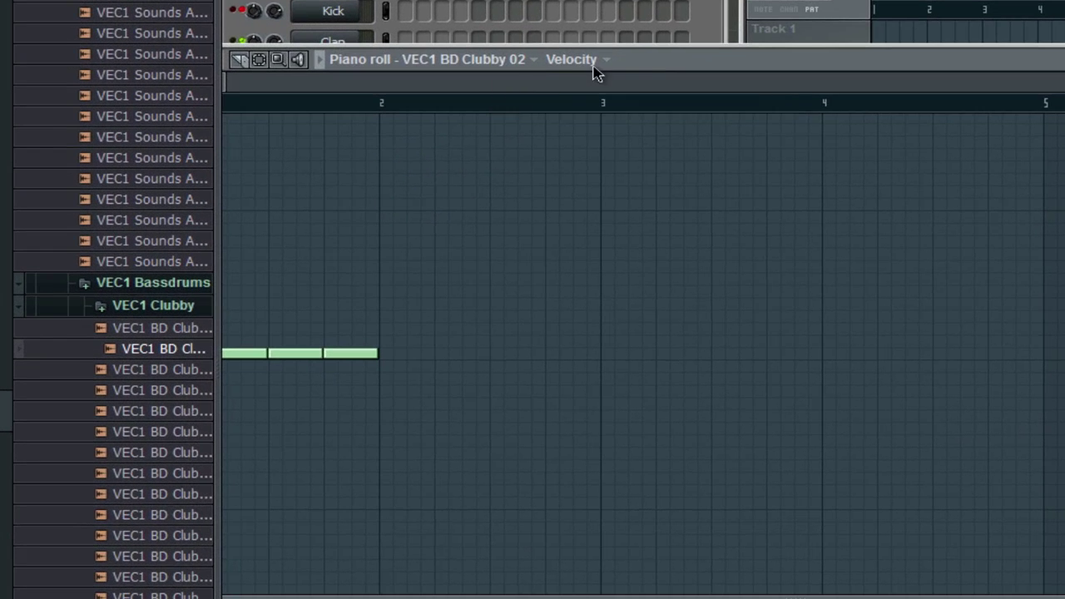
pyautogui.moveTo(596, 73); pyautogui.dragTo(915, 88)
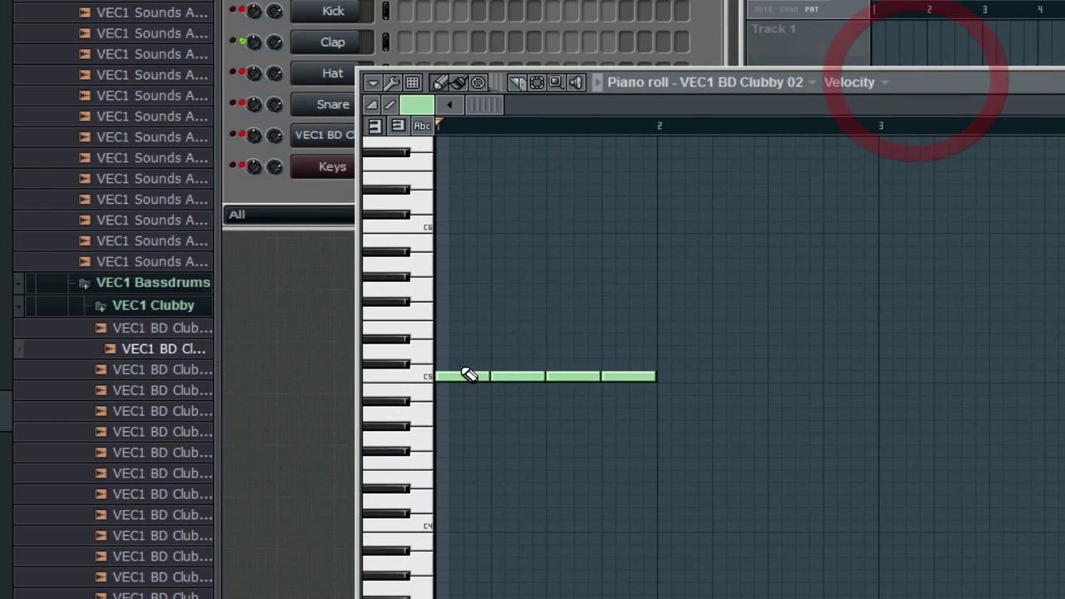
pyautogui.click(415, 379)
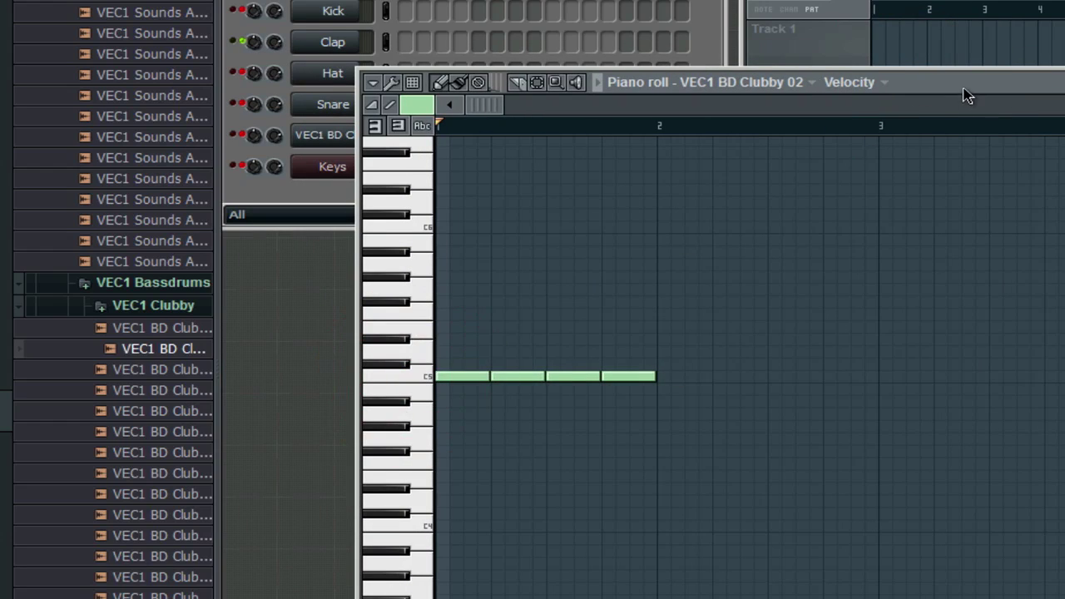
pyautogui.moveTo(963, 83); pyautogui.dragTo(672, 133)
pyautogui.press('F7')
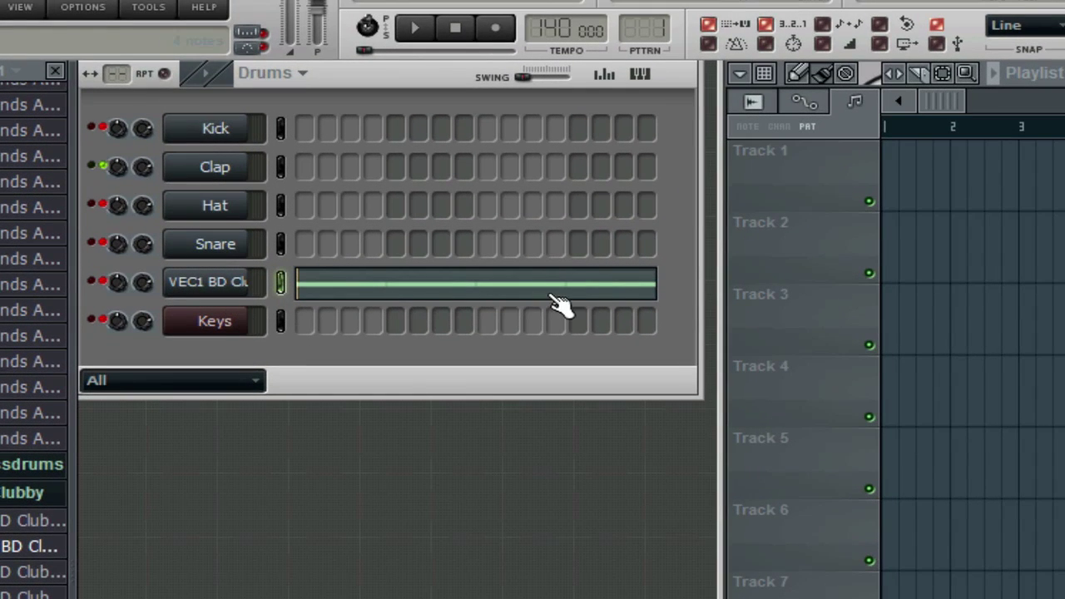
# Undo sending the VEC1 BD Clubby steps to the piano roll
pyautogui.rightClick(211, 293)
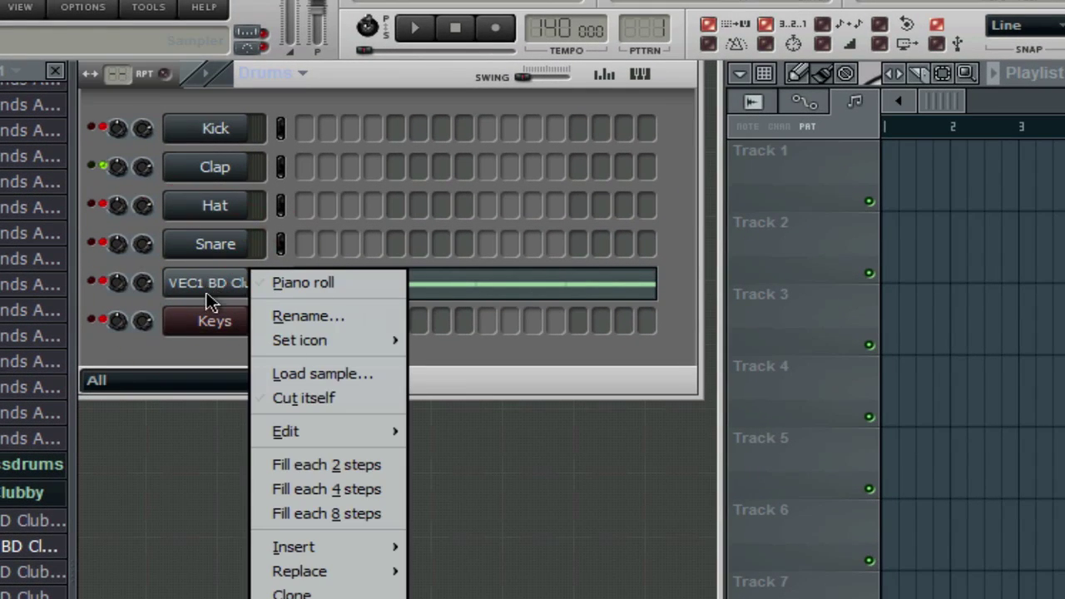
pyautogui.click(166, 363)
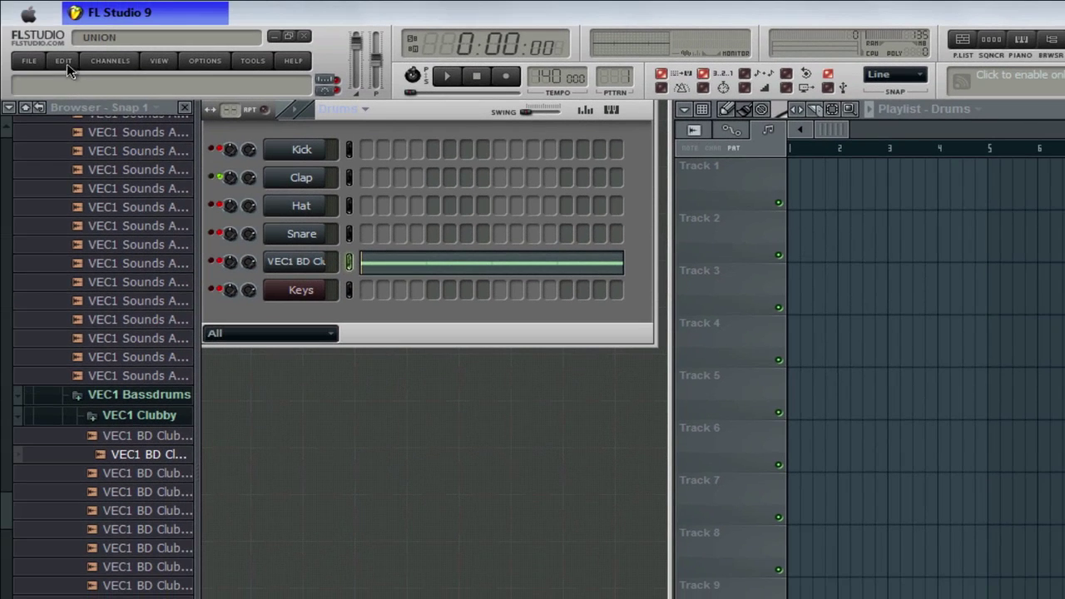
pyautogui.click(67, 63)
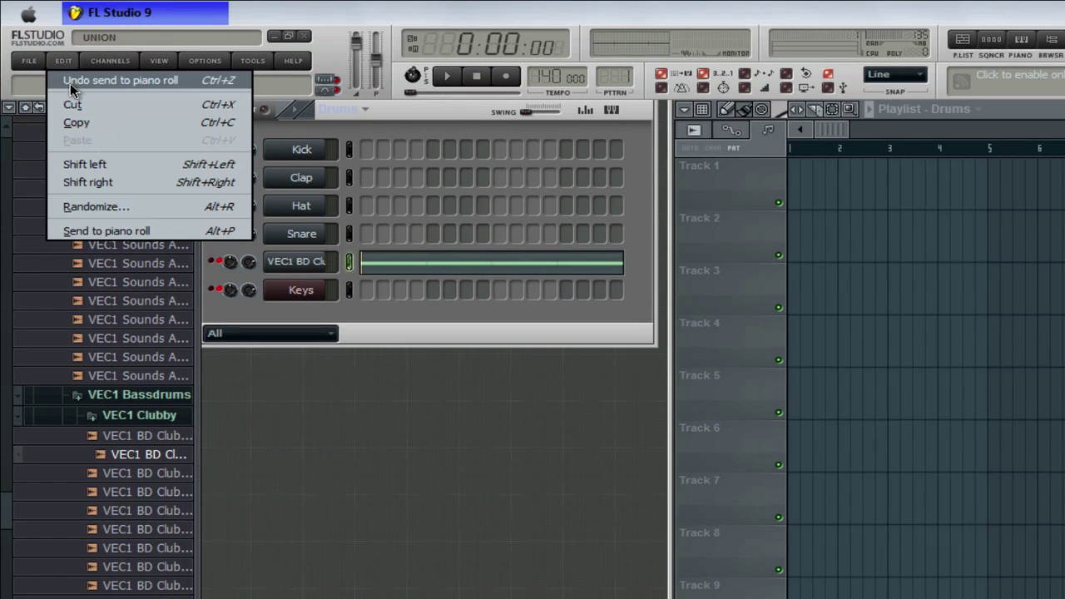
pyautogui.click(71, 83)
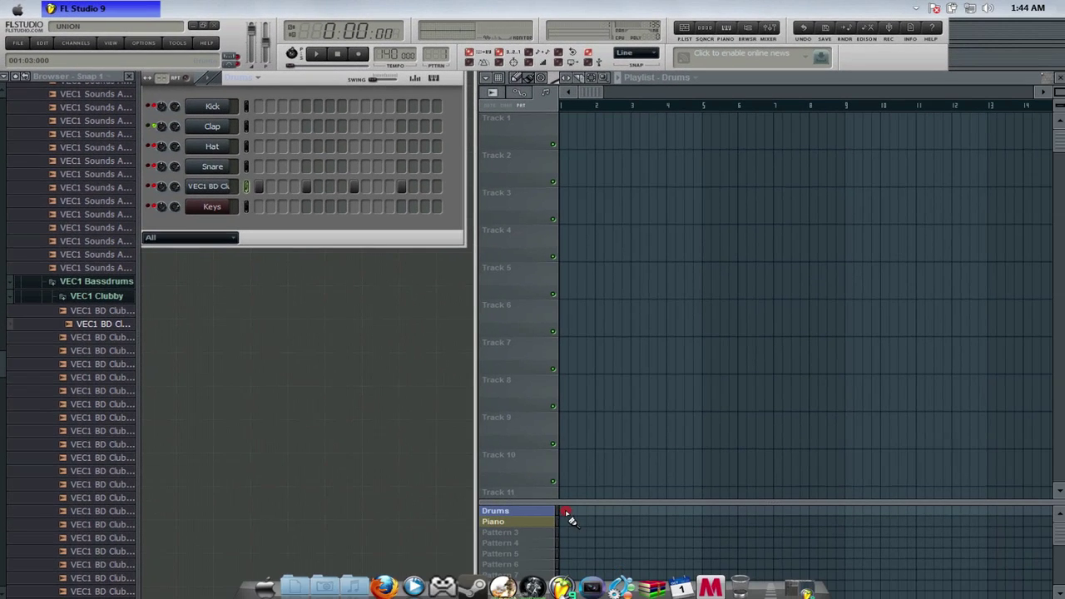
# Paint pattern blocks along the playlist's Drums row from bar 1 through bar 14
pyautogui.moveTo(567, 513); pyautogui.dragTo(783, 507)
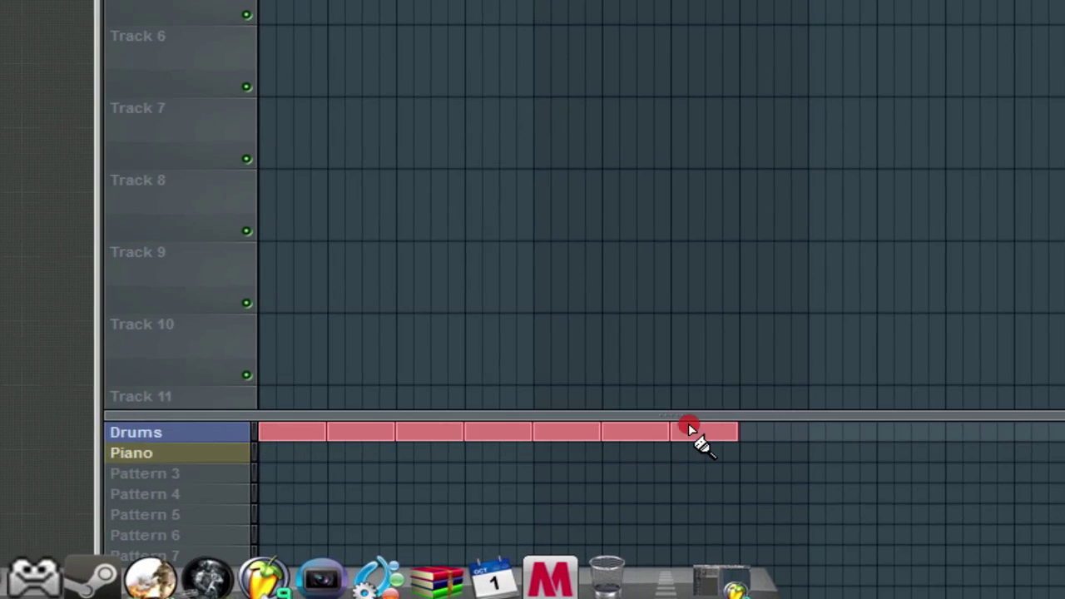
pyautogui.moveTo(688, 424); pyautogui.dragTo(1064, 433)
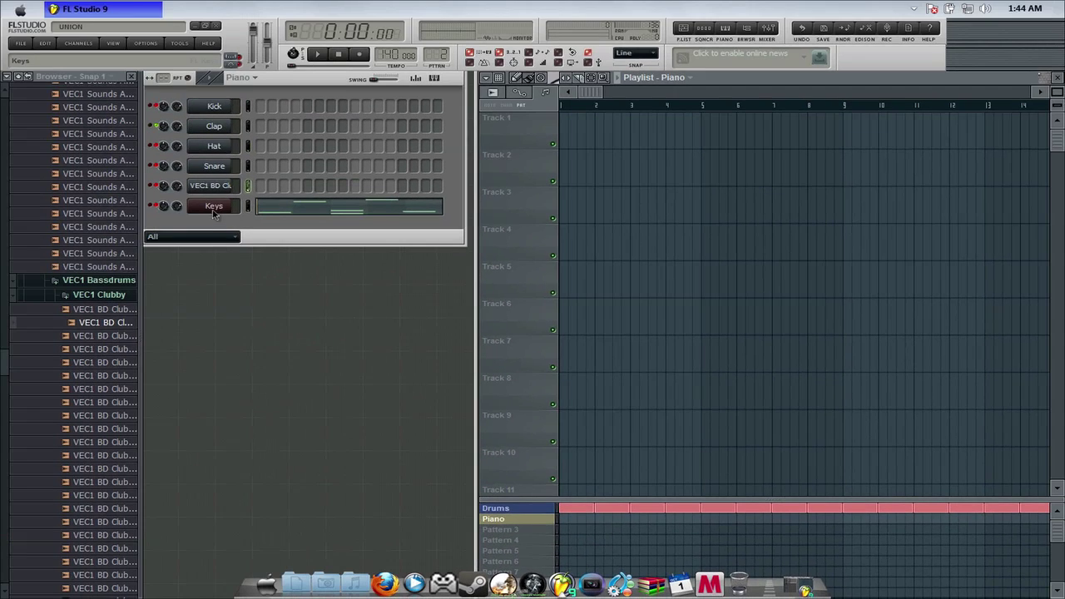
# View the Keys channel's FL Keys plugin and channel settings, and close both windows
pyautogui.click(214, 206)
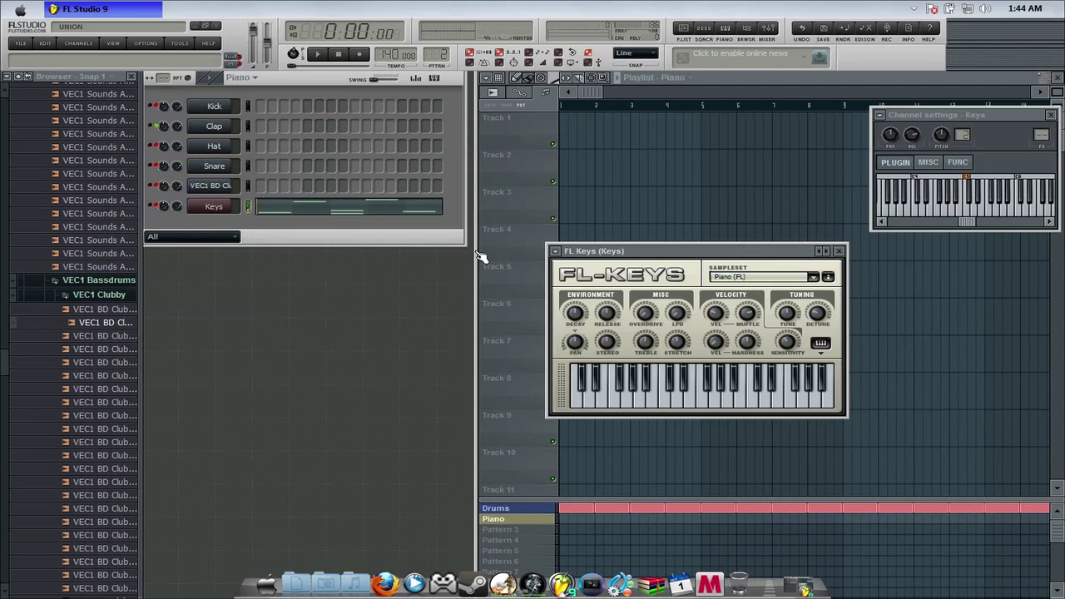
pyautogui.click(841, 251)
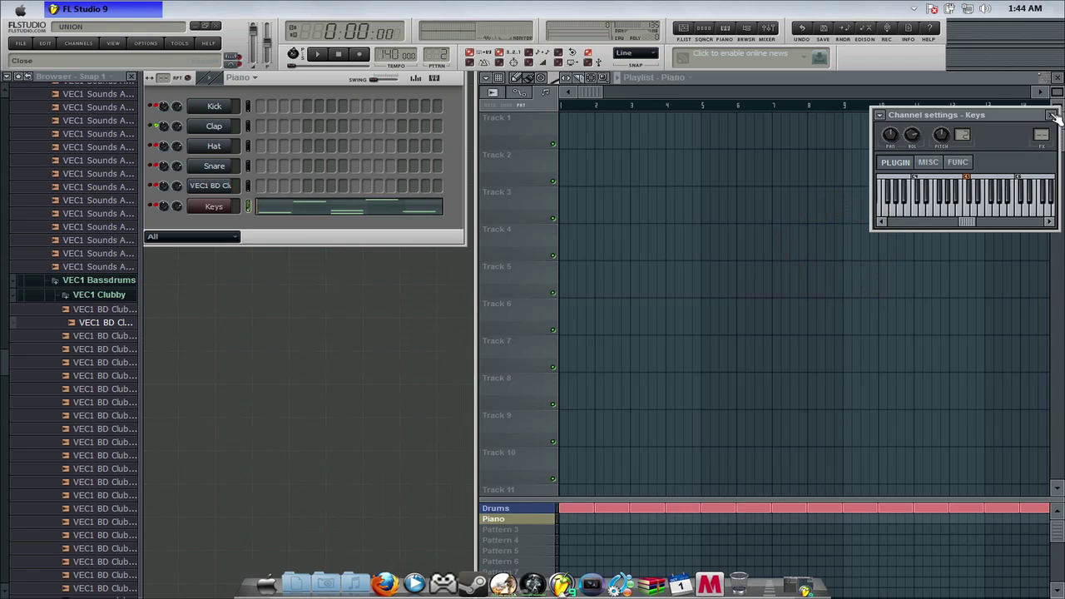
pyautogui.click(1051, 115)
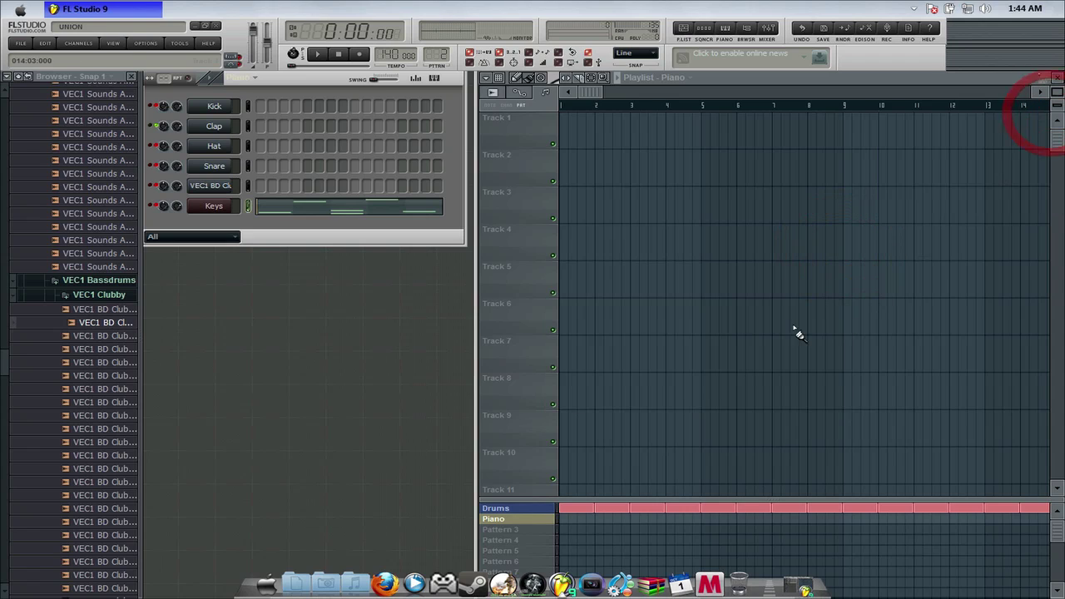
# Paint pattern blocks along the playlist's Piano row starting at bar 1, and play the Piano pattern
pyautogui.click(574, 519)
pyautogui.moveTo(565, 520)
pyautogui.mouseDown()
pyautogui.moveTo(882, 537)
pyautogui.moveTo(1027, 520)
pyautogui.moveTo(1018, 515)
pyautogui.mouseUp()
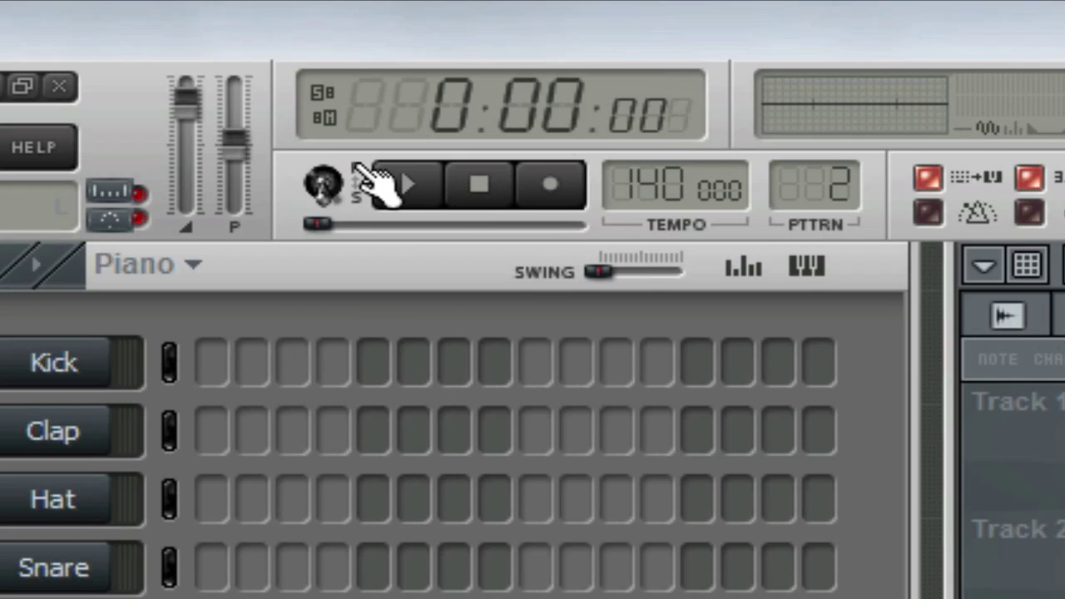
pyautogui.press('space')
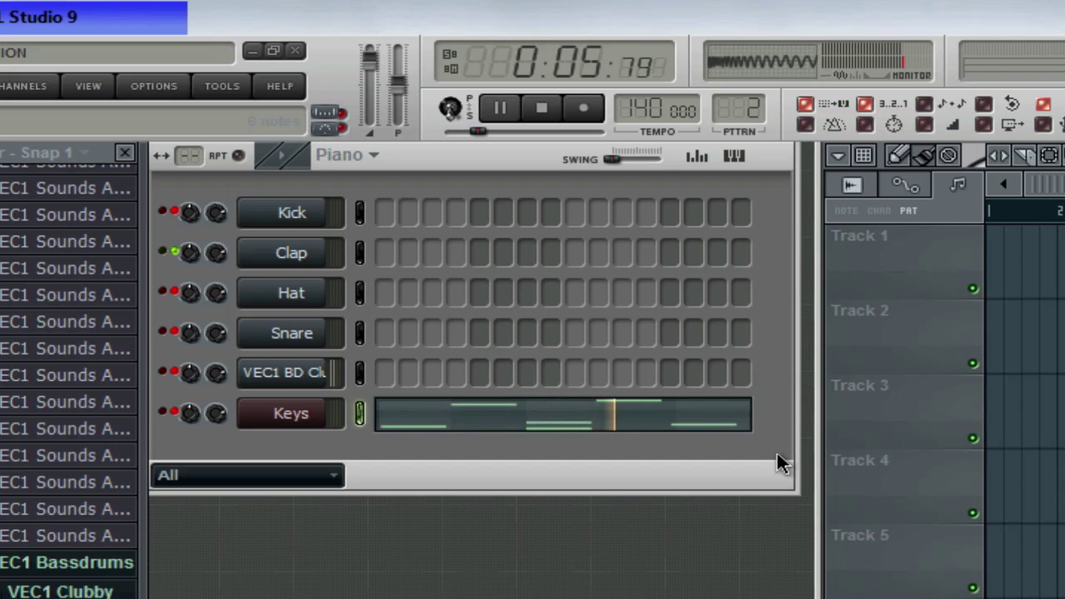
pyautogui.press('space')
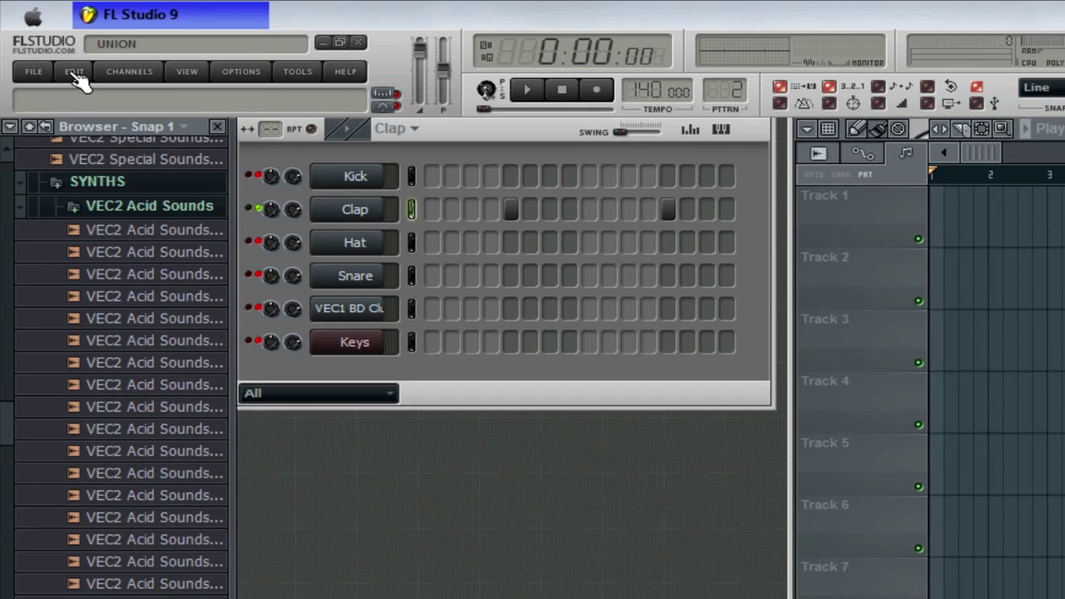
# Add a Nexus synthesizer channel, reposition its plugin window and select the XP Bass preset category
pyautogui.click(73, 74)
pyautogui.click(112, 74)
pyautogui.moveTo(125, 90)
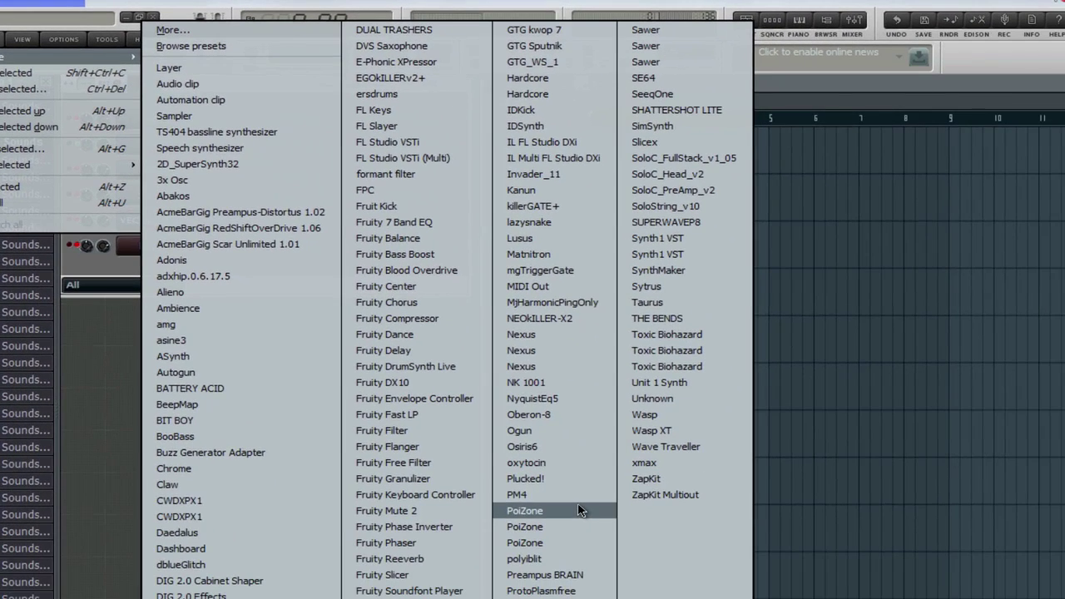
pyautogui.click(557, 370)
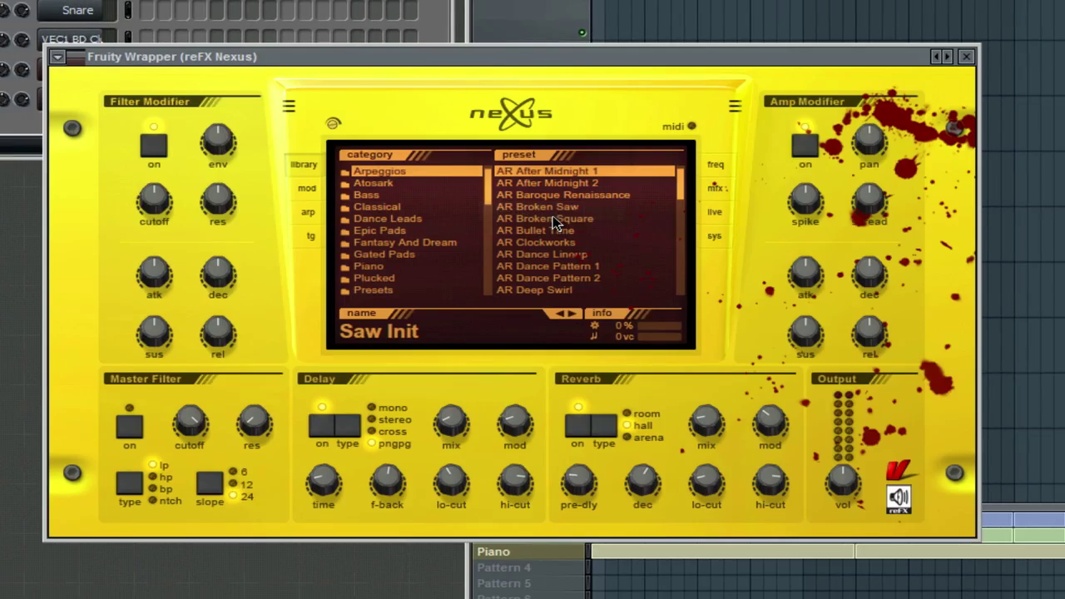
pyautogui.moveTo(516, 56); pyautogui.dragTo(810, 47)
pyautogui.scroll(-4, 707, 237)
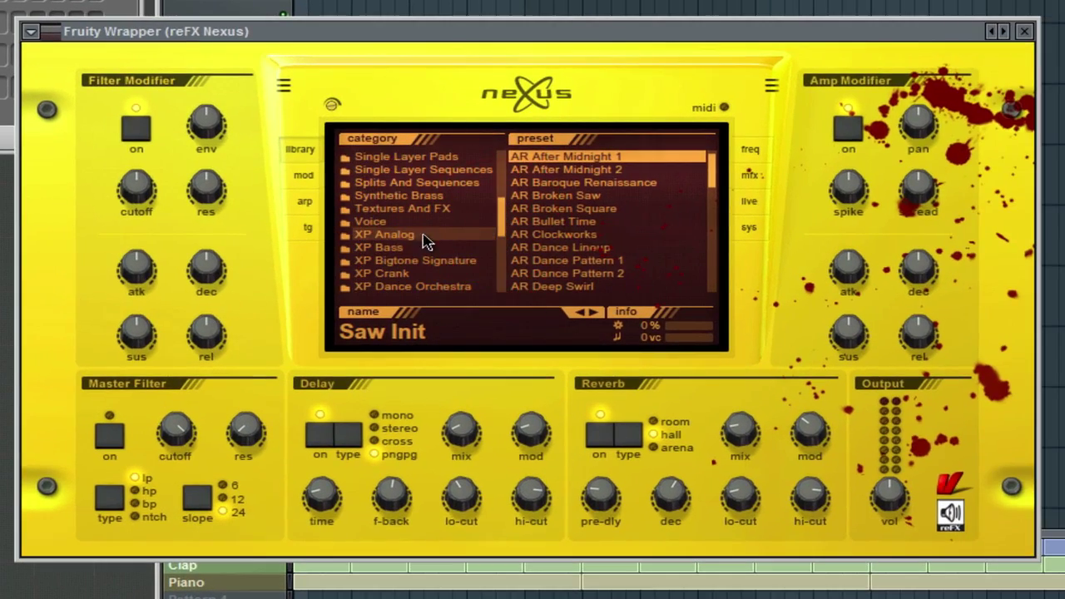
pyautogui.click(416, 246)
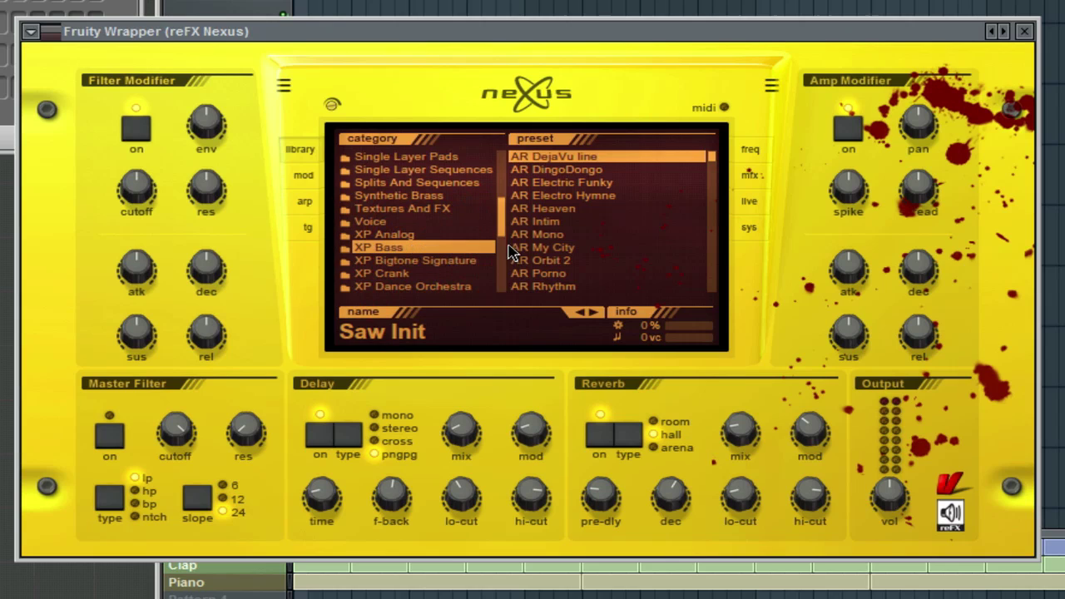
# Look through the AR and BA presets of the XP Bass category for a suitable bass sound
pyautogui.scroll(-4, 553, 229)
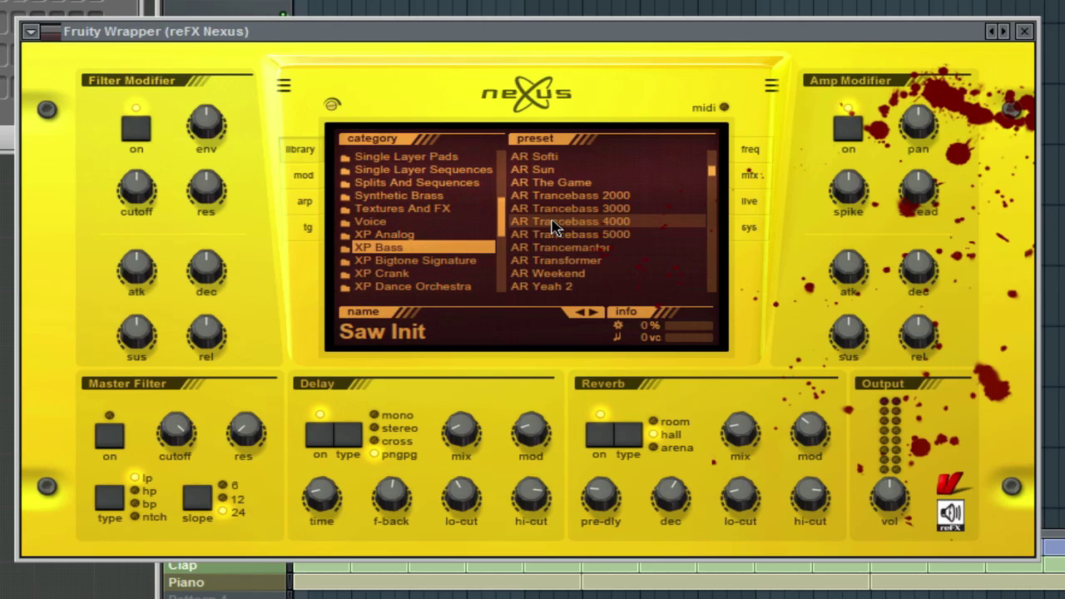
pyautogui.scroll(-12, 554, 229)
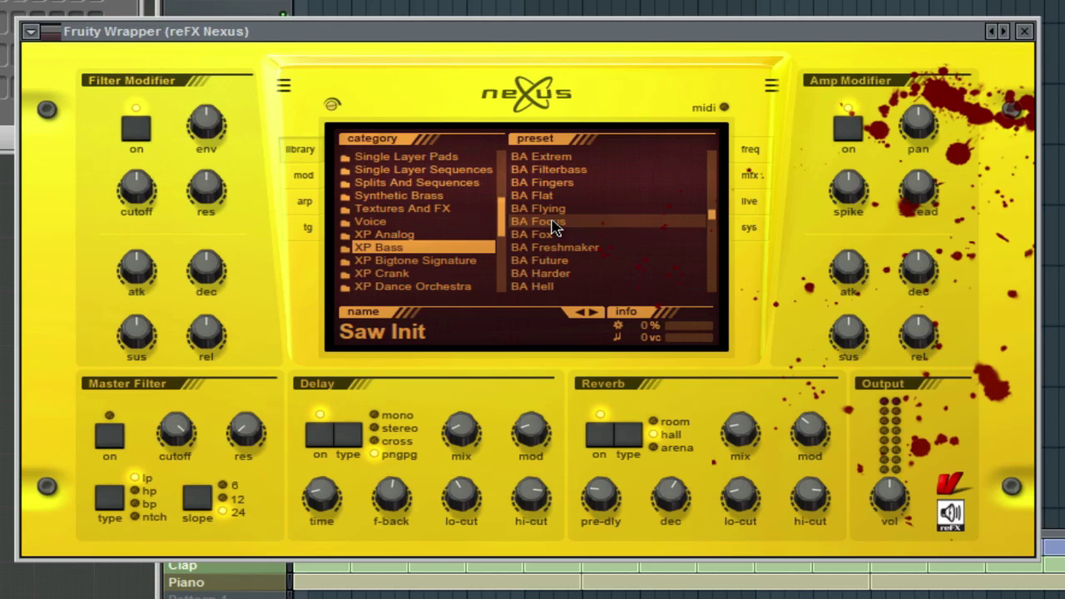
pyautogui.scroll(10, 553, 229)
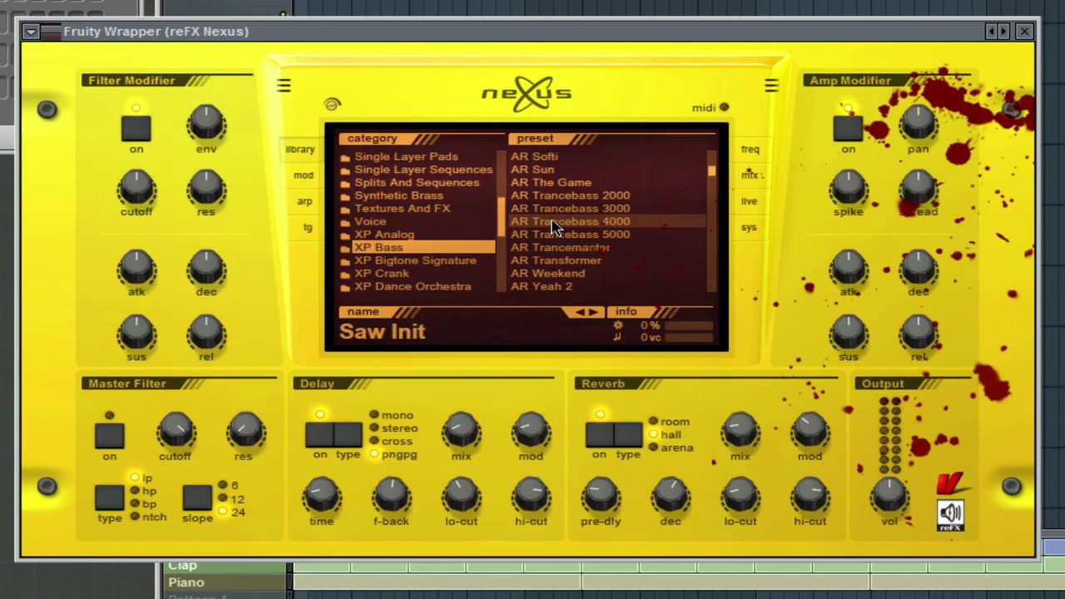
pyautogui.scroll(5, 554, 229)
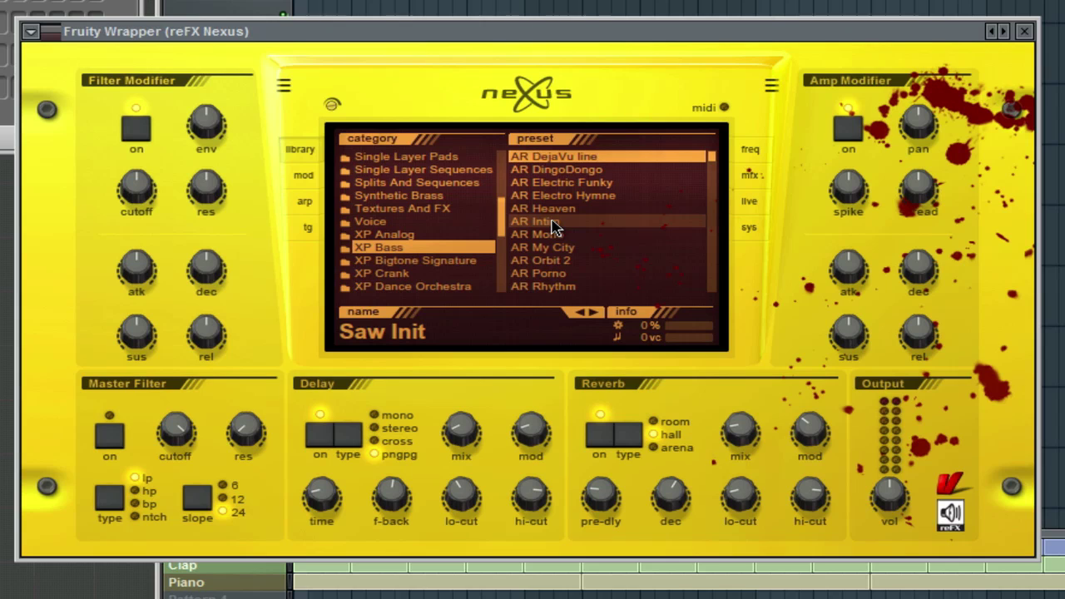
pyautogui.moveTo(624, 33); pyautogui.dragTo(376, 0)
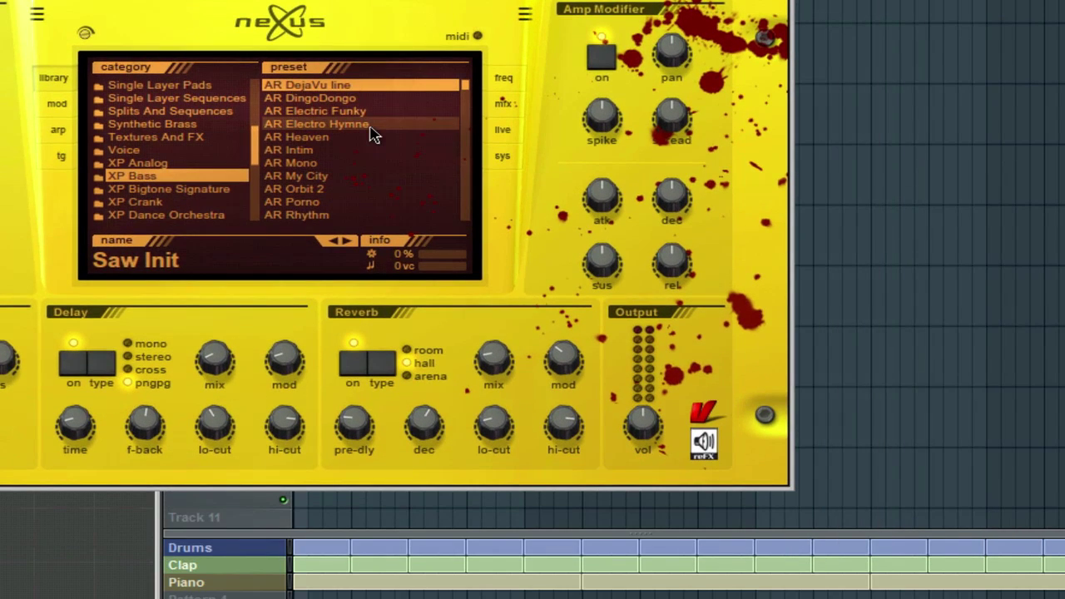
pyautogui.scroll(-8, 367, 125)
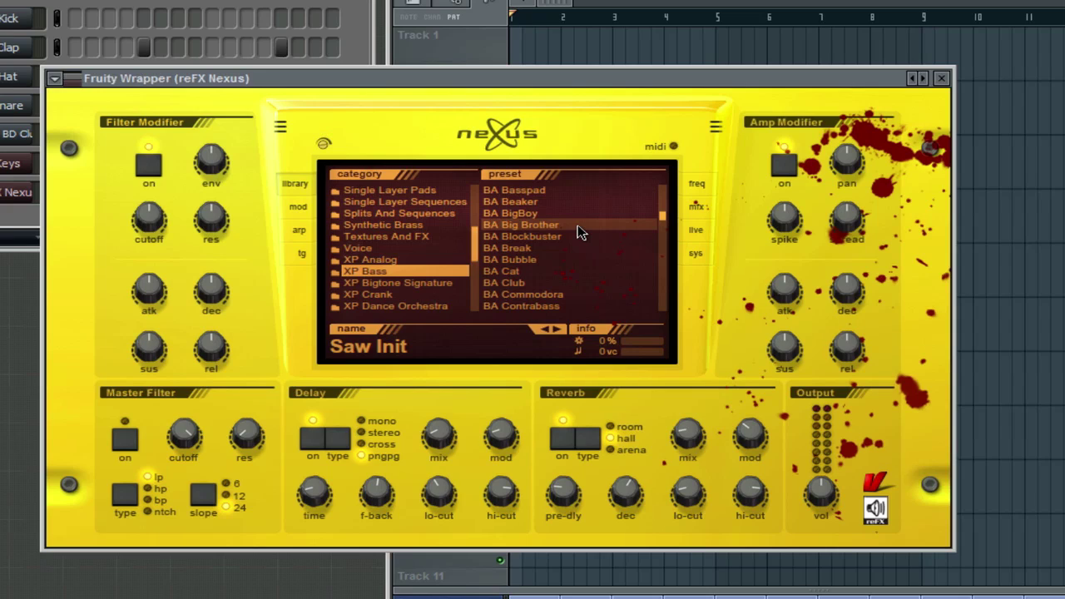
pyautogui.scroll(-4, 580, 234)
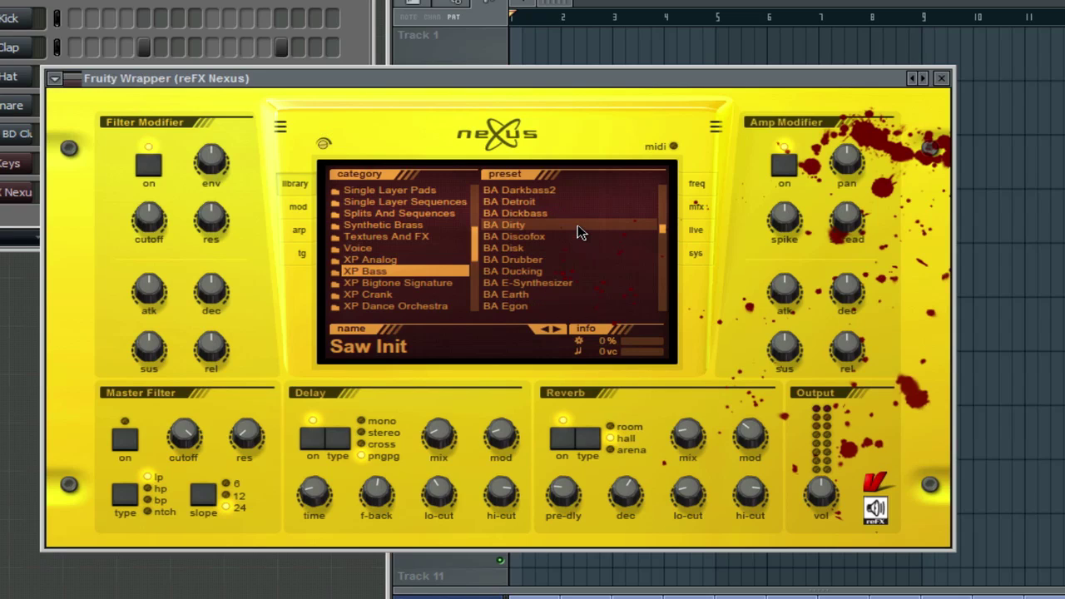
pyautogui.scroll(-5, 580, 233)
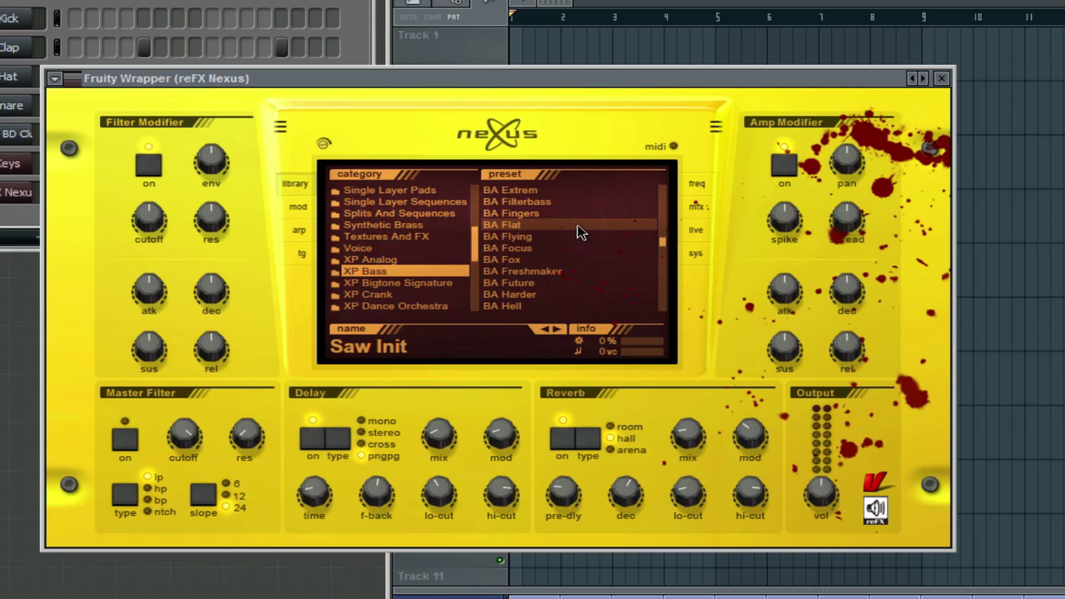
pyautogui.scroll(-5, 580, 234)
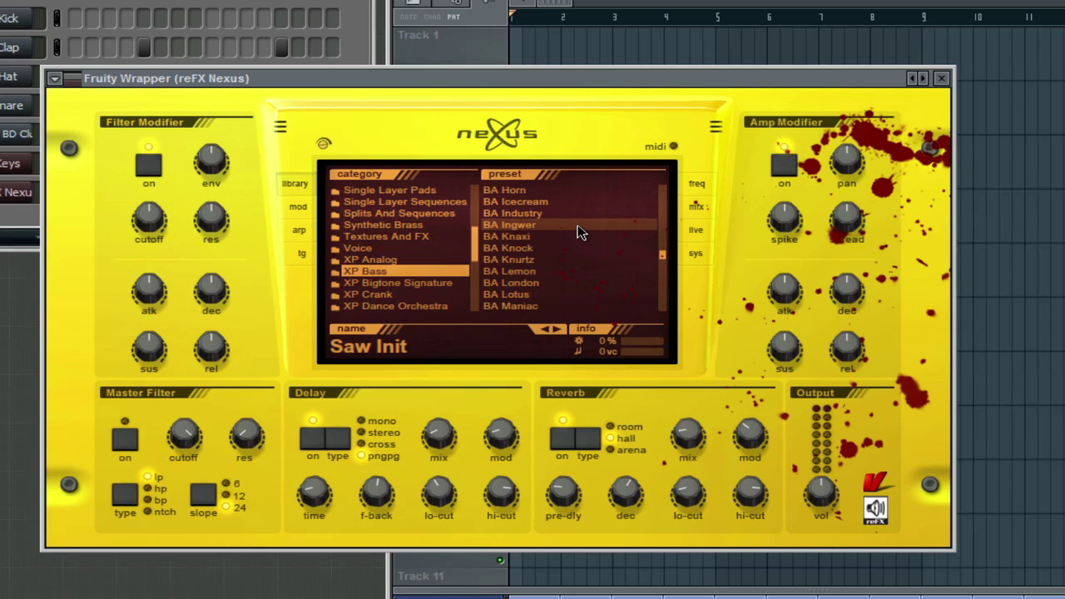
pyautogui.scroll(-5, 580, 234)
pyautogui.scroll(-5, 580, 234)
pyautogui.scroll(5, 580, 234)
pyautogui.scroll(5, 580, 234)
# Look through the Nexus category list, from the Single Layer categories to the XP expansions
pyautogui.moveTo(618, 79); pyautogui.dragTo(833, 87)
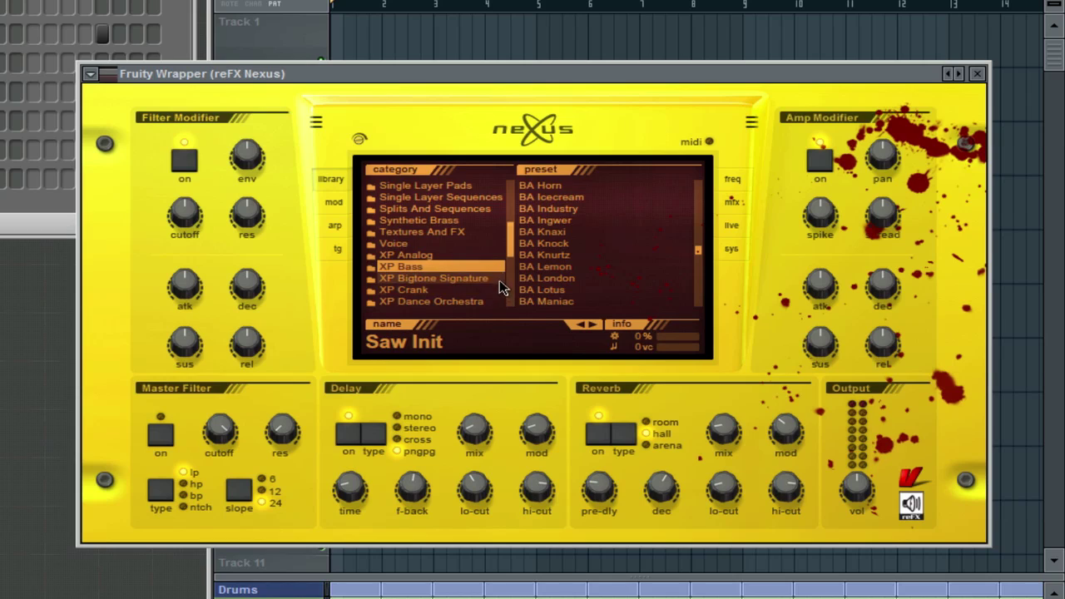
pyautogui.scroll(-5, 477, 249)
pyautogui.scroll(2, 477, 249)
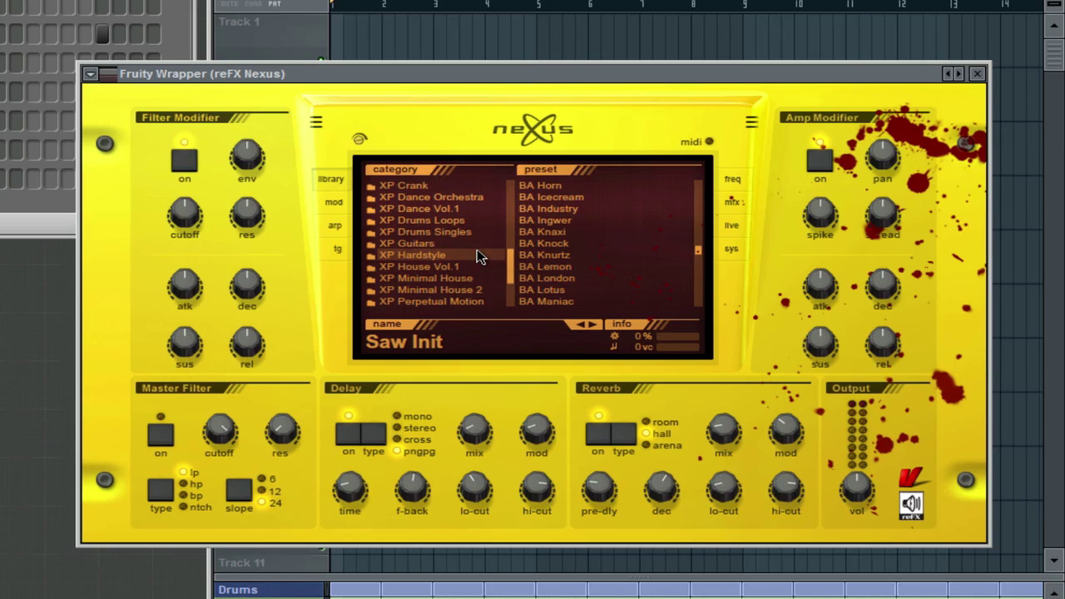
pyautogui.scroll(10, 477, 255)
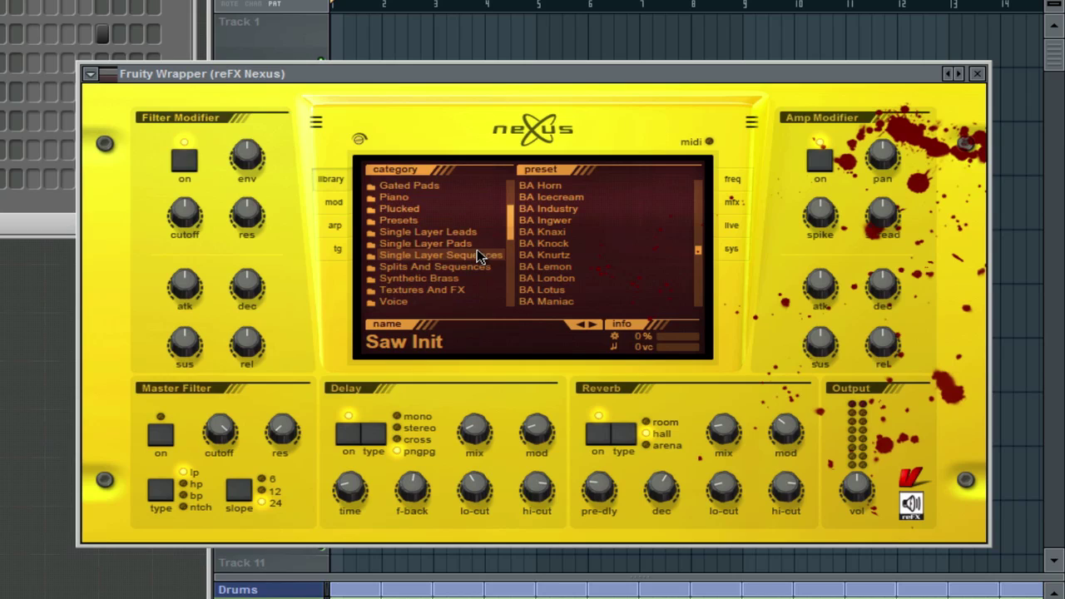
pyautogui.scroll(-5, 477, 254)
pyautogui.scroll(-10, 429, 270)
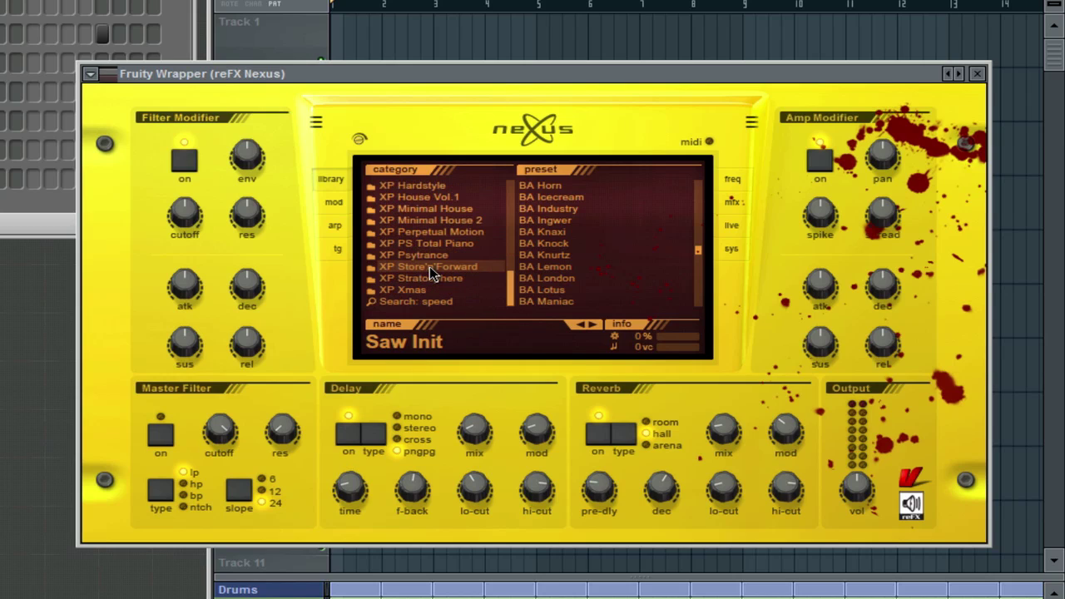
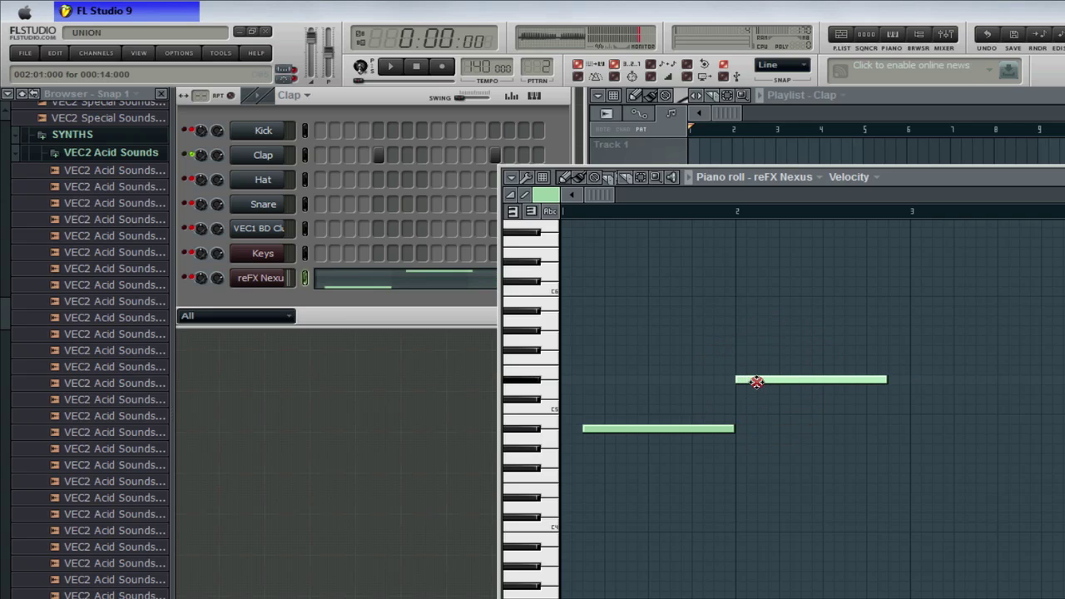
# Play the two-note Nexus melody, then close the reFX Nexus piano roll
pyautogui.press('space')
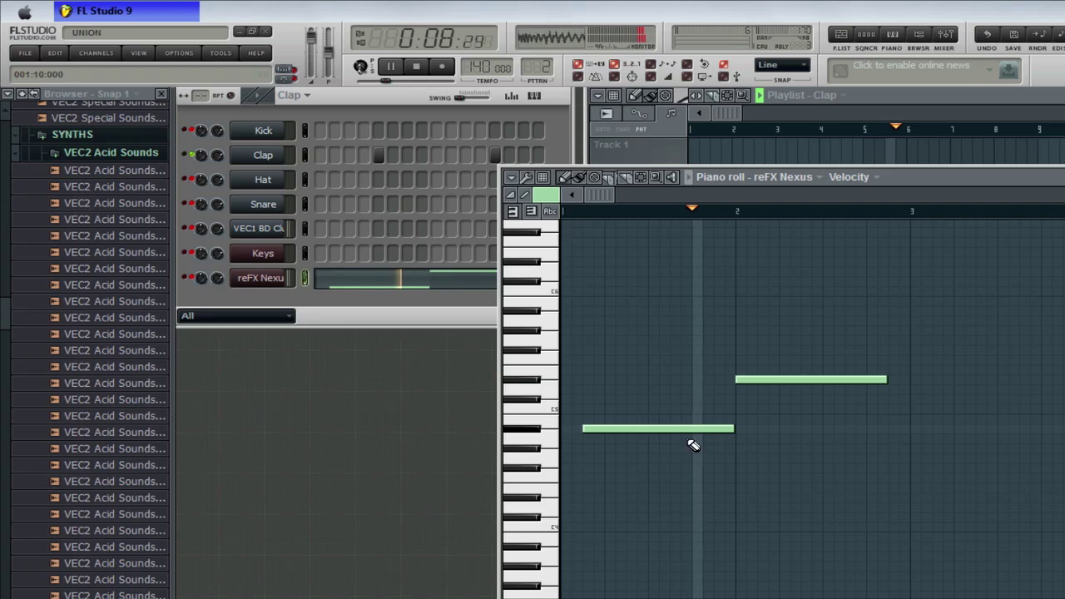
pyautogui.press('space')
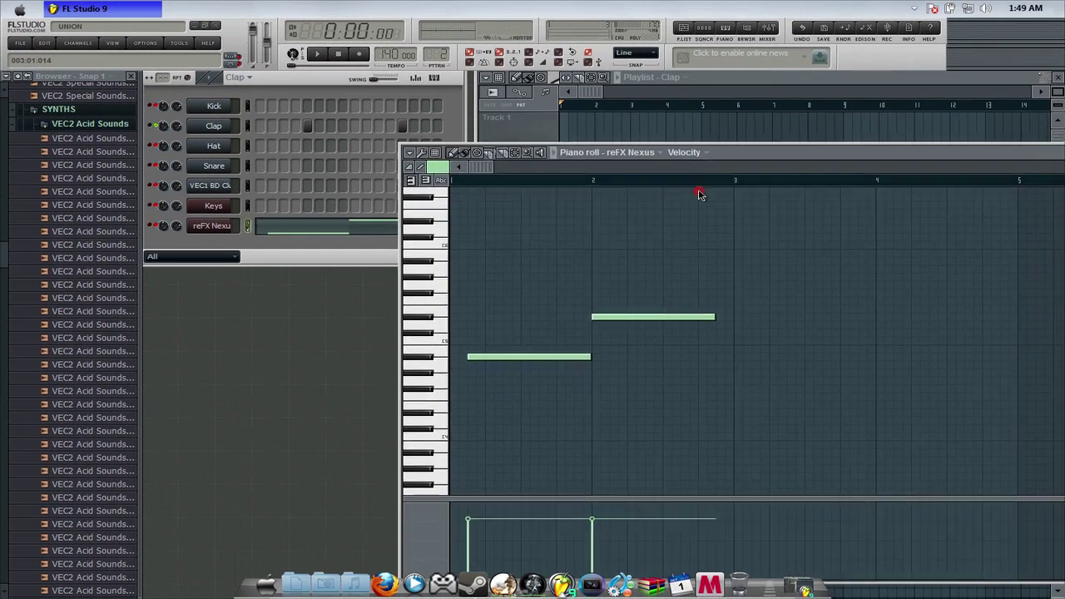
pyautogui.moveTo(872, 169); pyautogui.dragTo(905, 292)
pyautogui.moveTo(789, 255); pyautogui.dragTo(452, 178)
pyautogui.click(1006, 182)
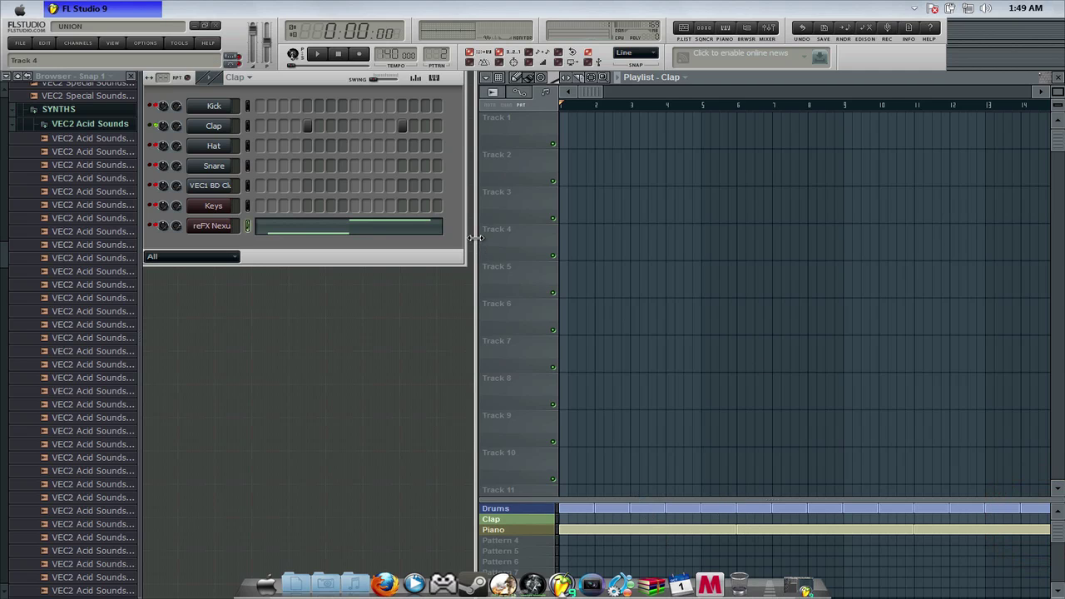
# Widen the playlist window, bring the step sequencer to the front and switch playback to pattern mode
pyautogui.moveTo(475, 238); pyautogui.dragTo(223, 237)
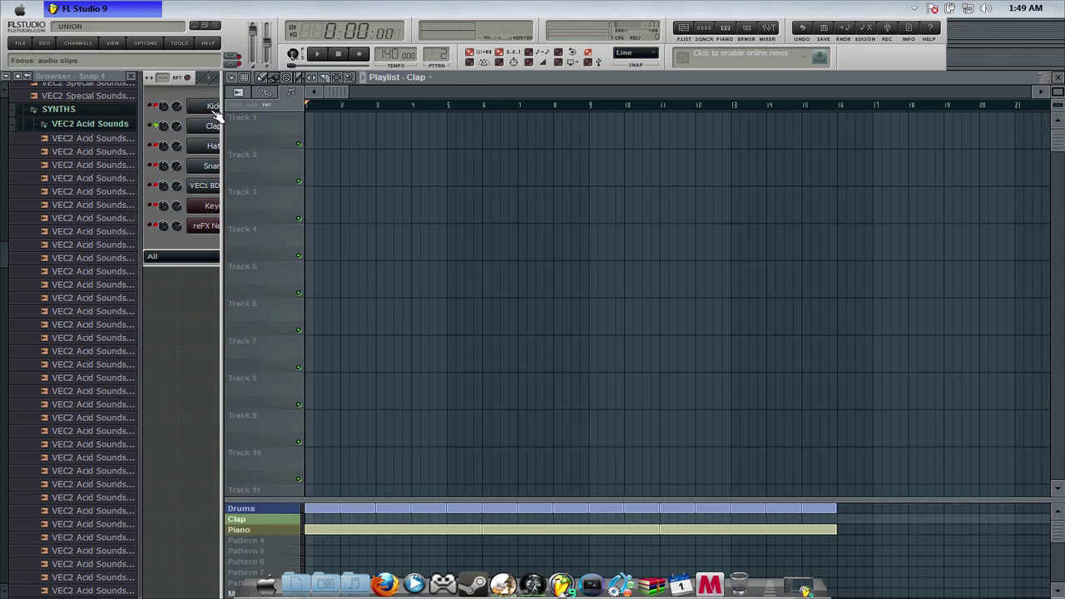
pyautogui.click(201, 241)
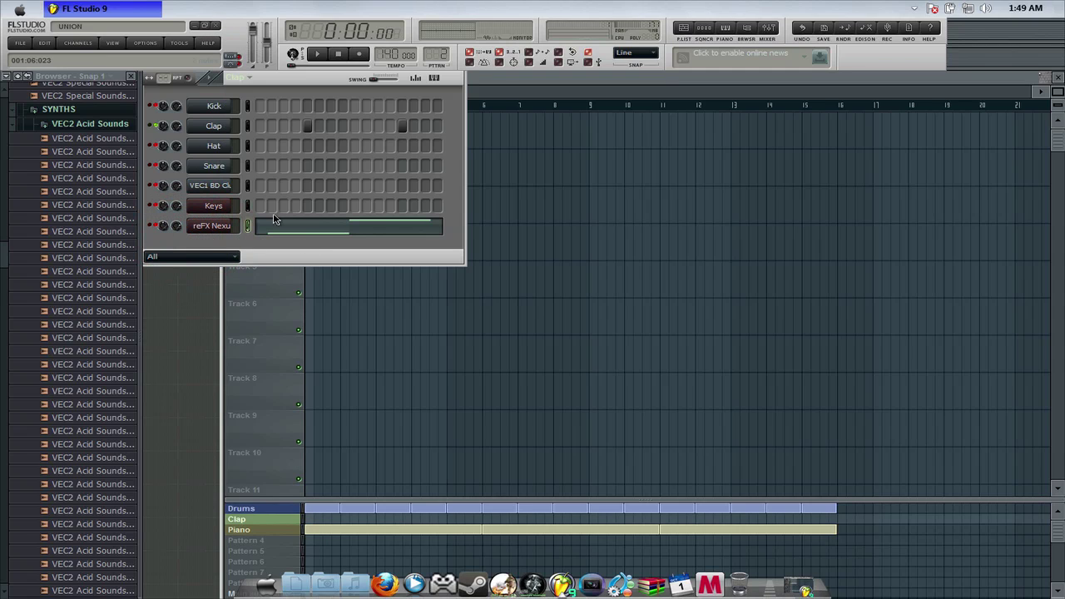
pyautogui.click(290, 57)
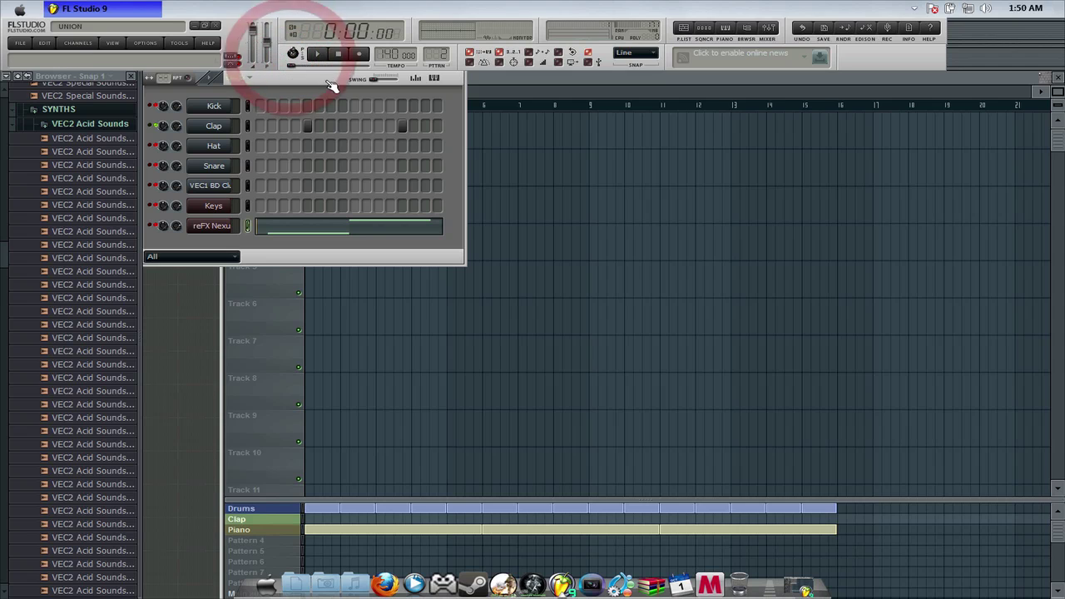
# Reopen the reFX Nexus channel's piano roll, reposition its window and play the pattern
pyautogui.rightClick(239, 221)
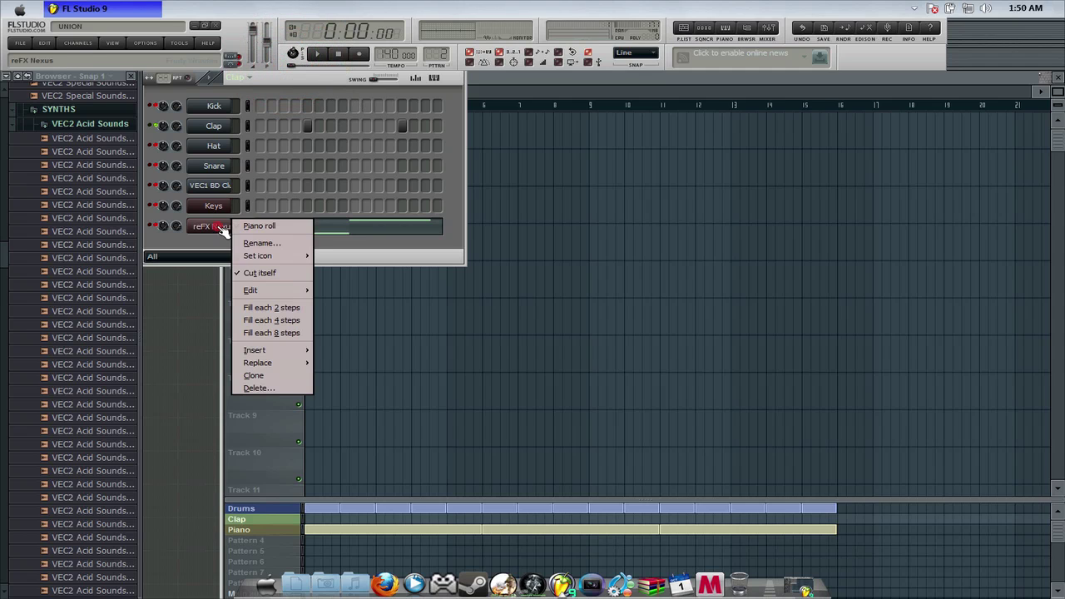
pyautogui.click(273, 227)
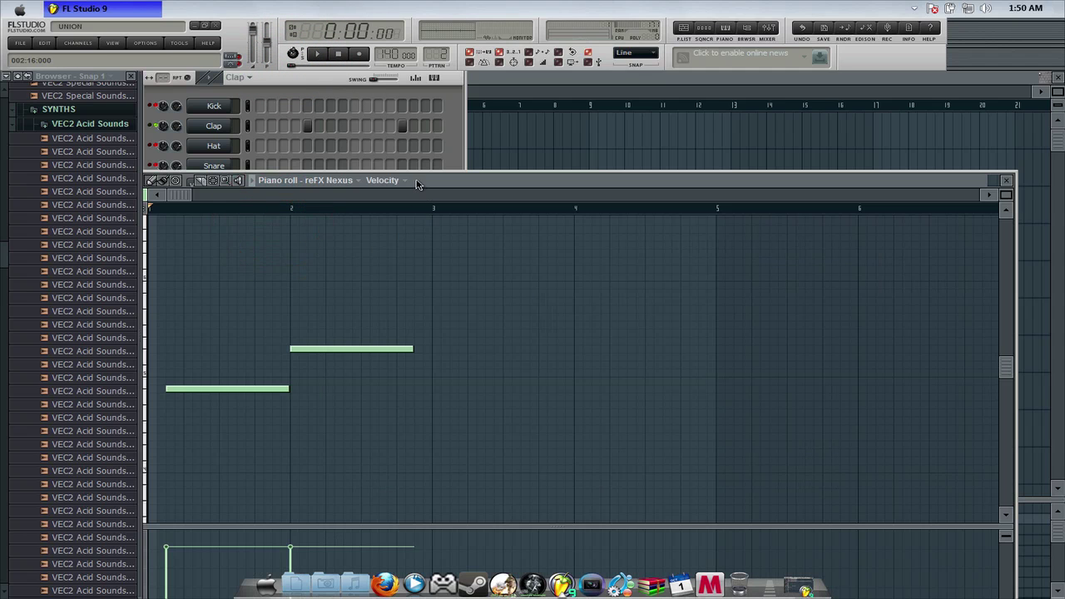
pyautogui.moveTo(418, 184); pyautogui.dragTo(604, 160)
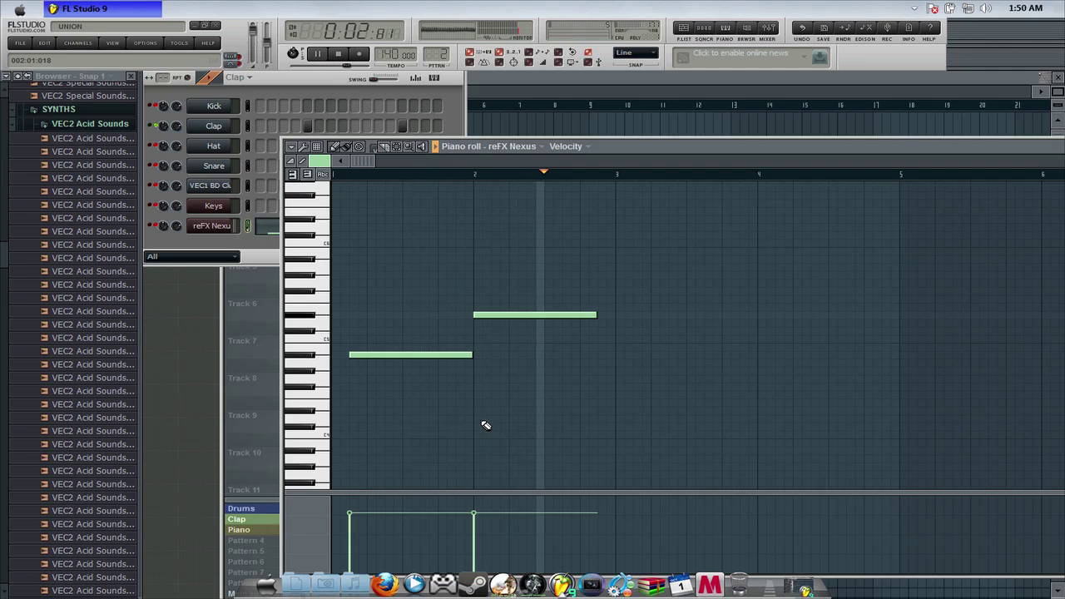
pyautogui.press('space')
# Lower the second note to the first note's pitch, add a third equally long note at bar 3, and play the pattern
pyautogui.moveTo(501, 317); pyautogui.dragTo(509, 358)
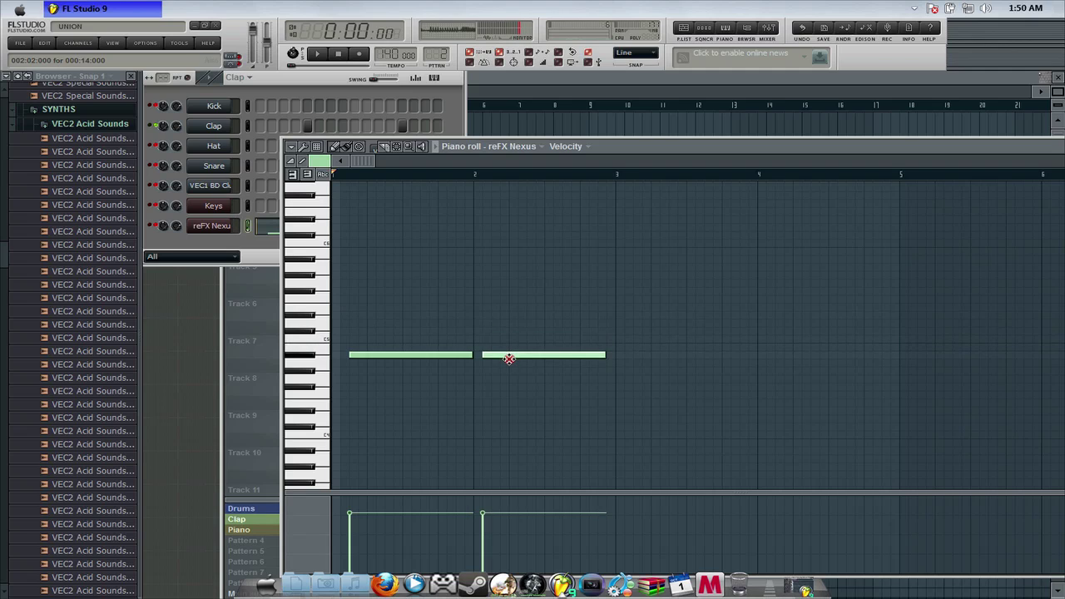
pyautogui.click(627, 358)
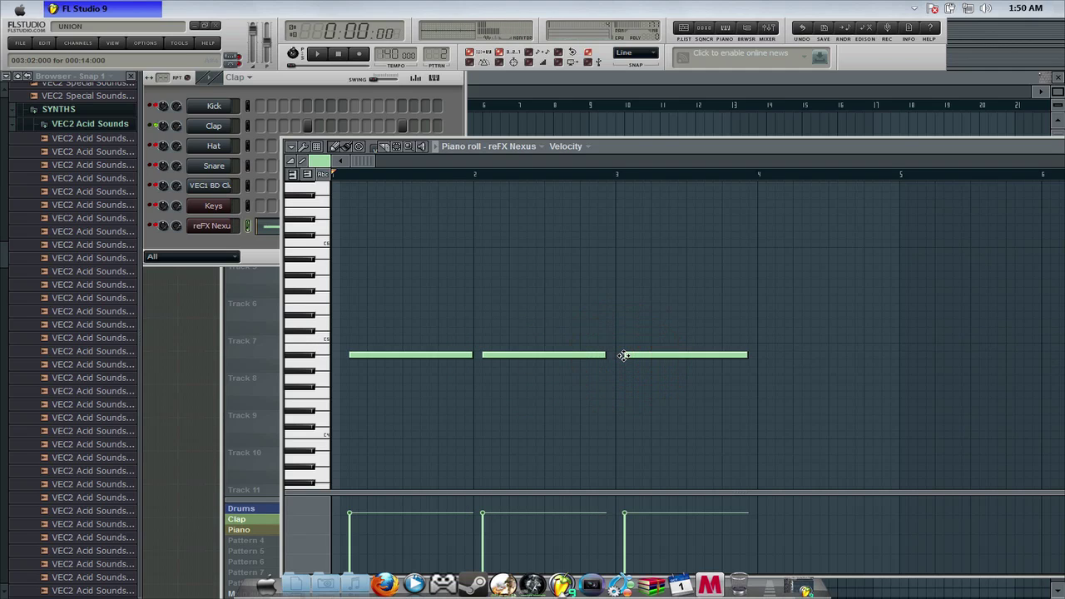
pyautogui.press('space')
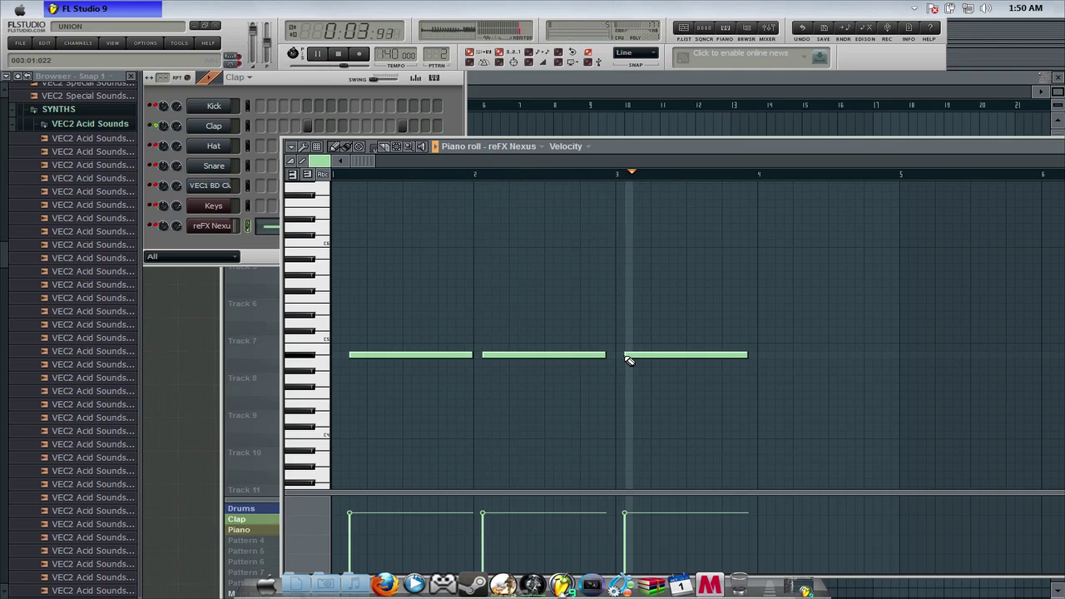
pyautogui.press('space')
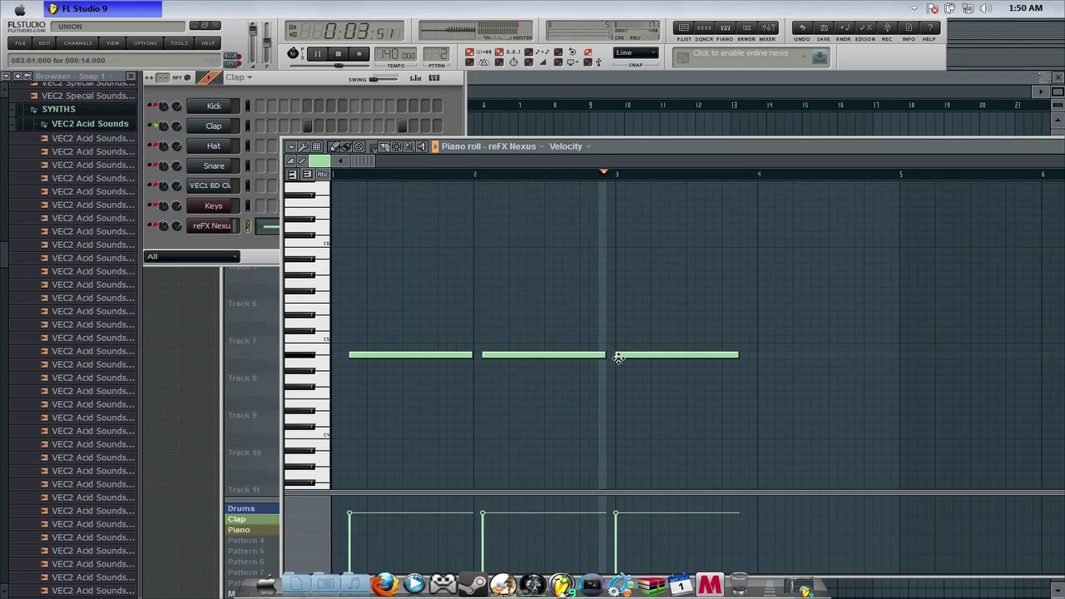
pyautogui.press('space')
# Add two short four-step D5 notes above the long ones, overlapping the starts of bars 2 and 3, and play the result
pyautogui.click(479, 322)
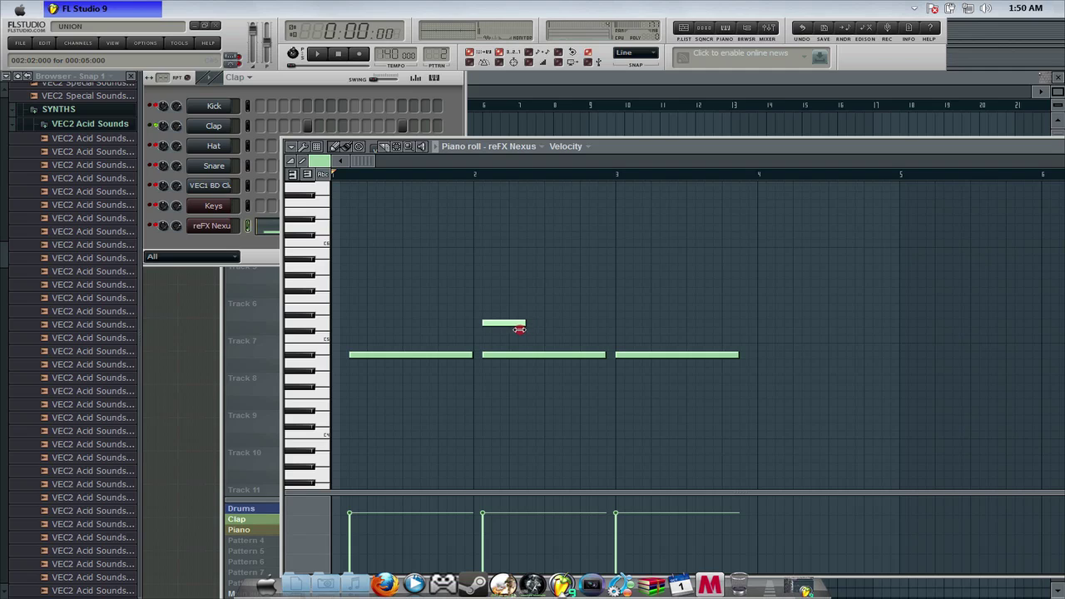
pyautogui.moveTo(503, 325); pyautogui.dragTo(474, 324)
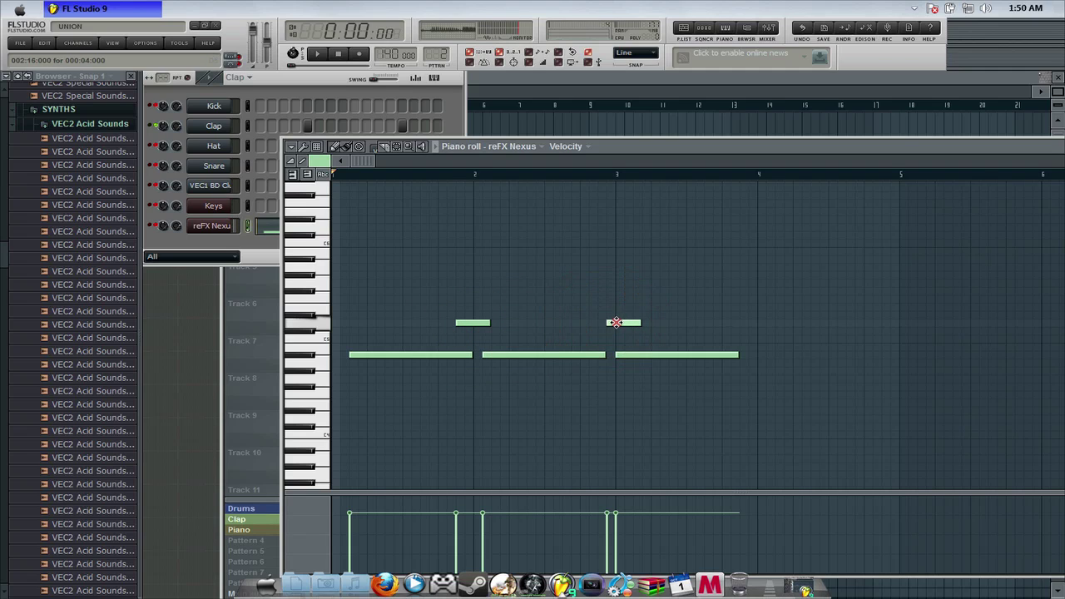
pyautogui.click(614, 323)
pyautogui.press('space')
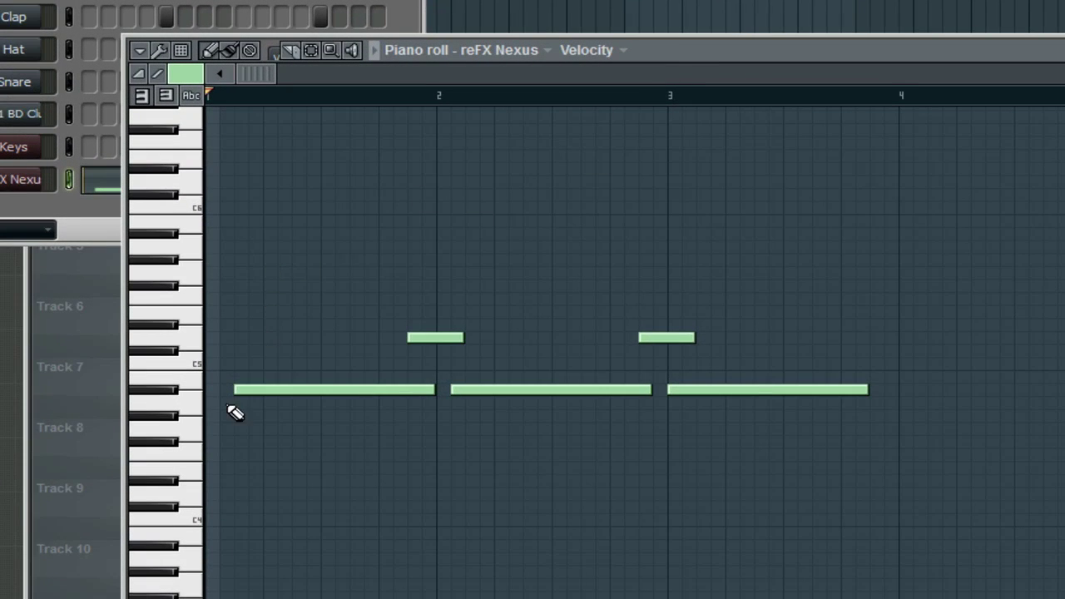
# Add two long G5 notes, one aligned with the first low note and one starting in the second half of bar 2
pyautogui.click(255, 389)
pyautogui.click(262, 271)
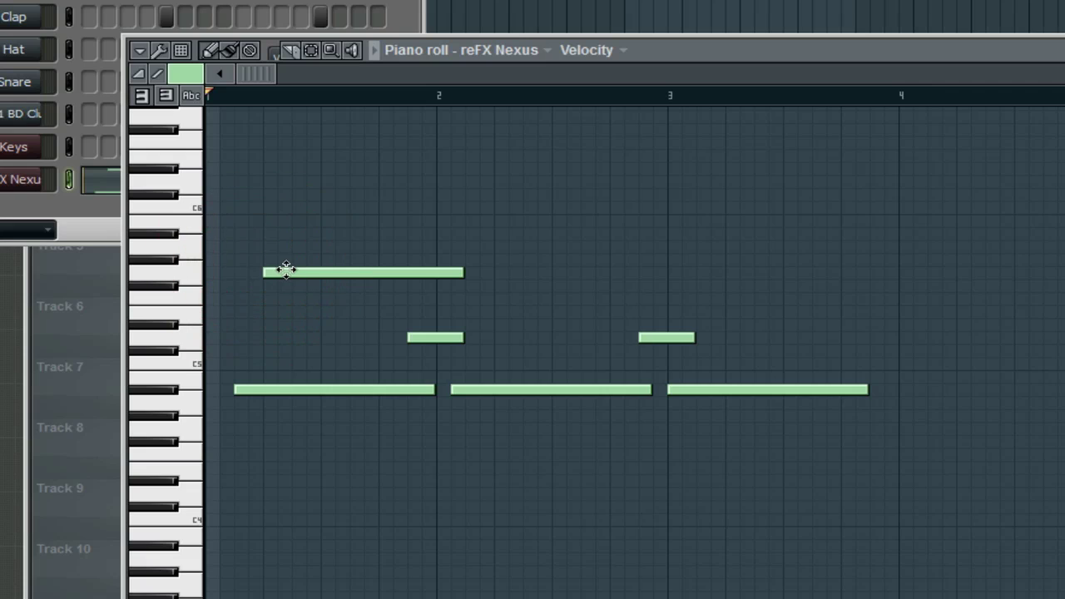
pyautogui.moveTo(292, 270); pyautogui.dragTo(260, 272)
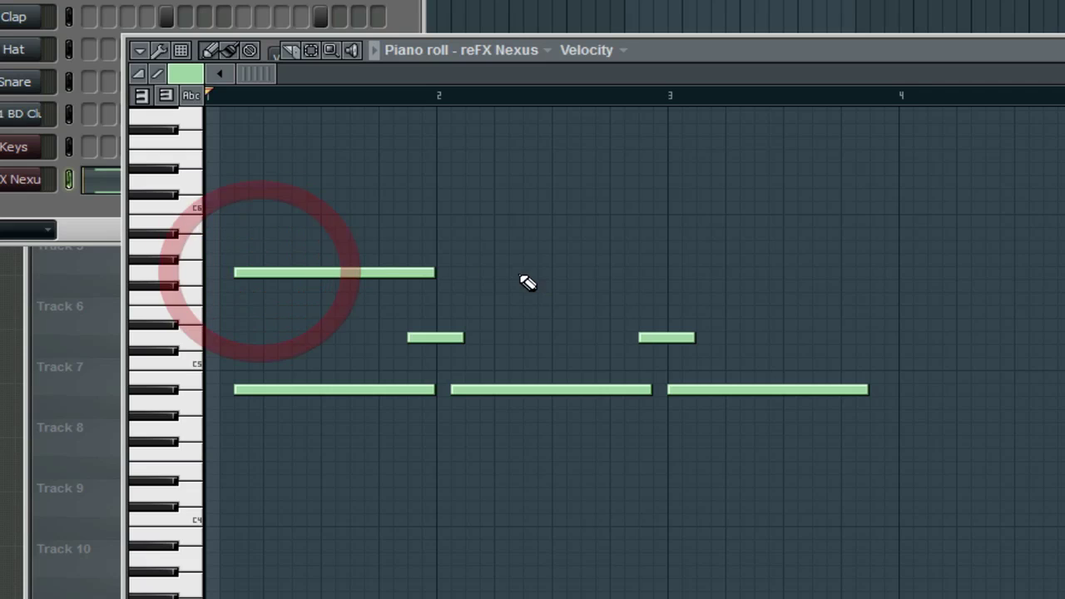
pyautogui.click(498, 273)
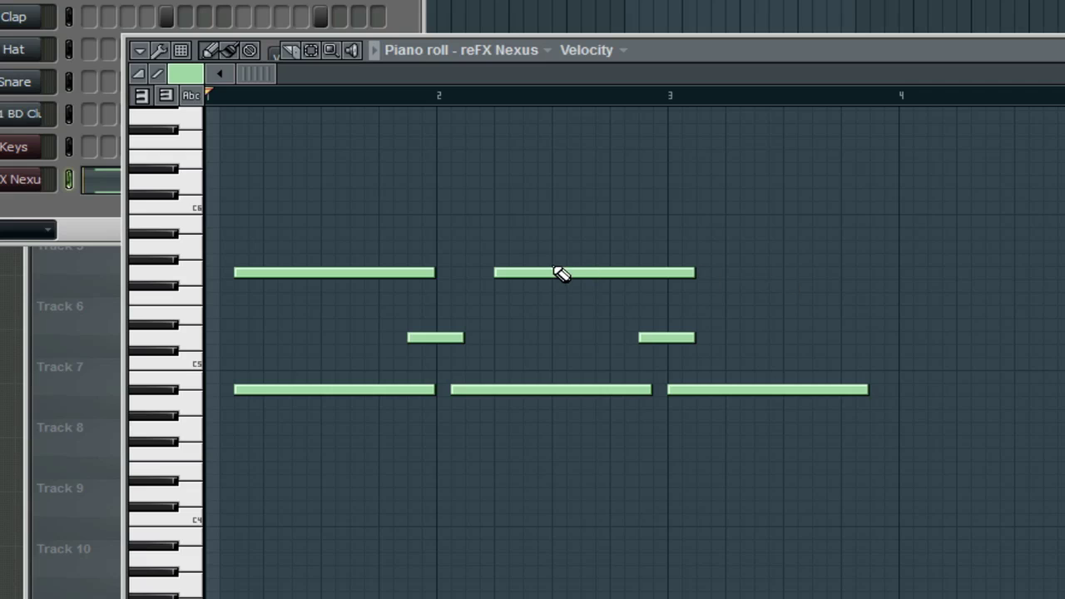
pyautogui.moveTo(523, 273); pyautogui.dragTo(523, 273)
pyautogui.moveTo(599, 274); pyautogui.dragTo(699, 281)
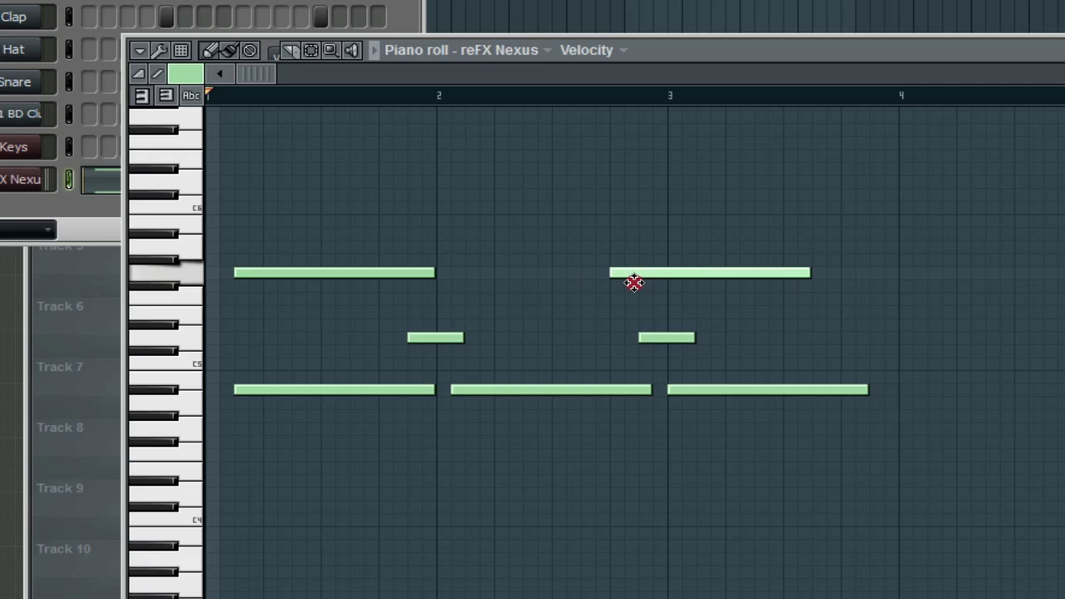
pyautogui.moveTo(635, 283); pyautogui.dragTo(666, 275)
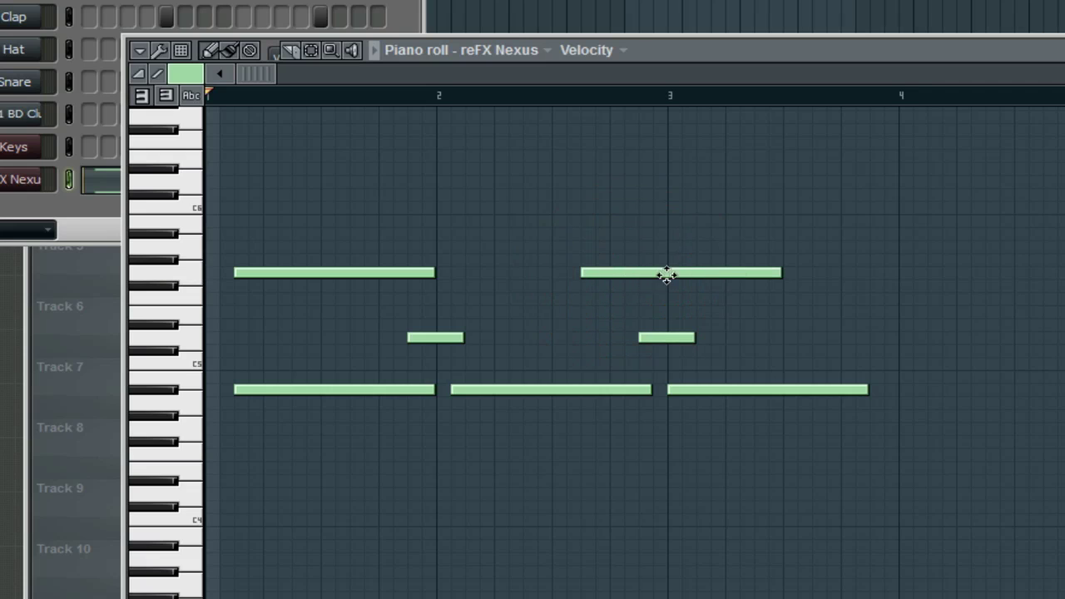
# Play back the completed Nexus note pattern and close the piano roll to return to the playlist
pyautogui.press('space')
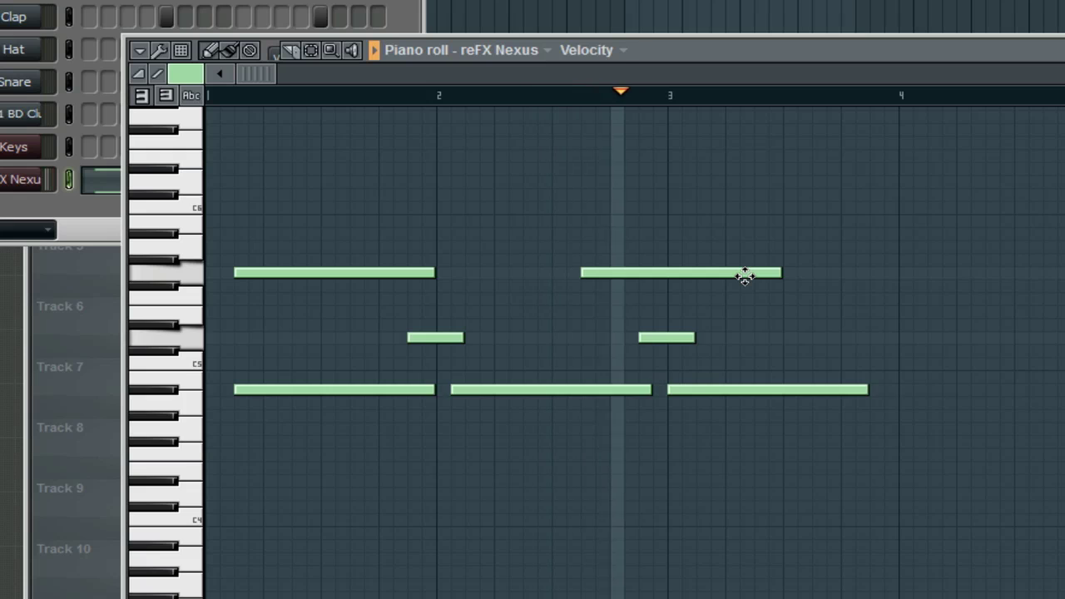
pyautogui.press('space')
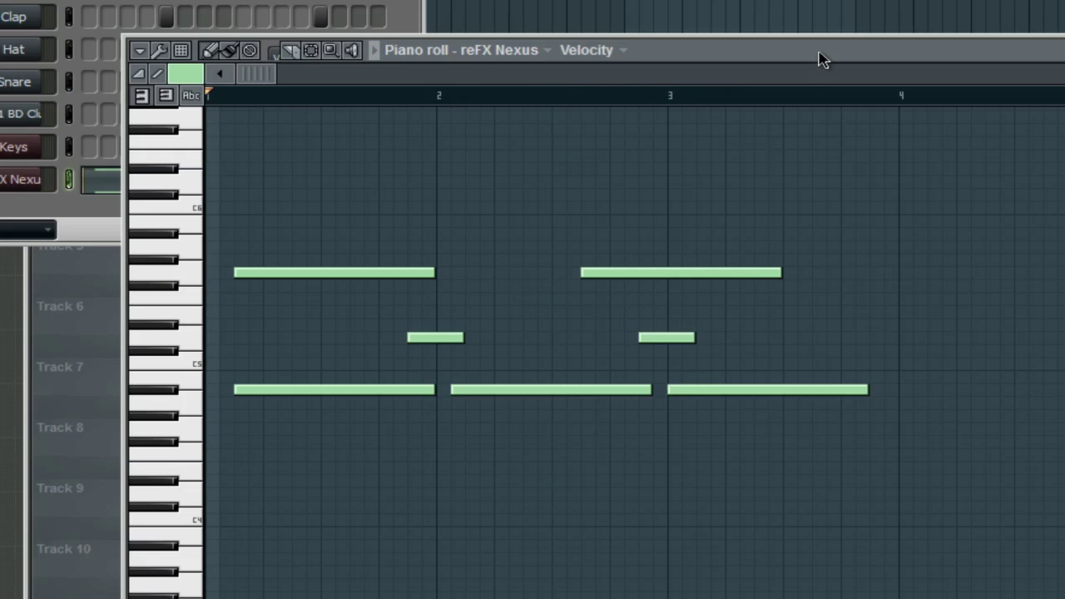
pyautogui.moveTo(819, 58); pyautogui.dragTo(364, 95)
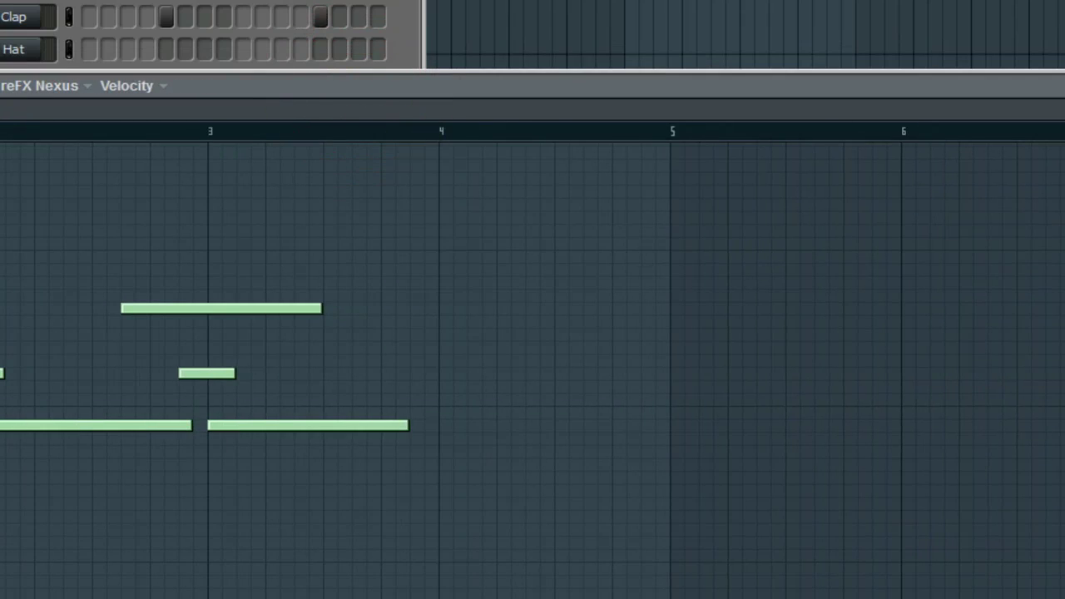
pyautogui.click(1032, 152)
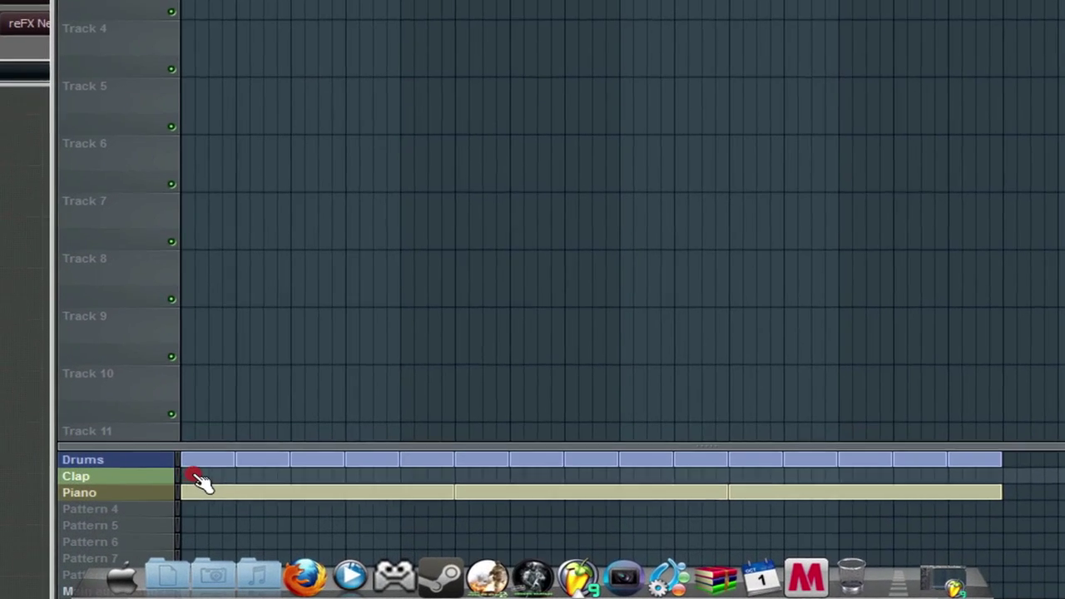
# Paint pattern blocks along the playlist's Clap row from bar 1 to the end of the Drums and Piano blocks
pyautogui.click(314, 516)
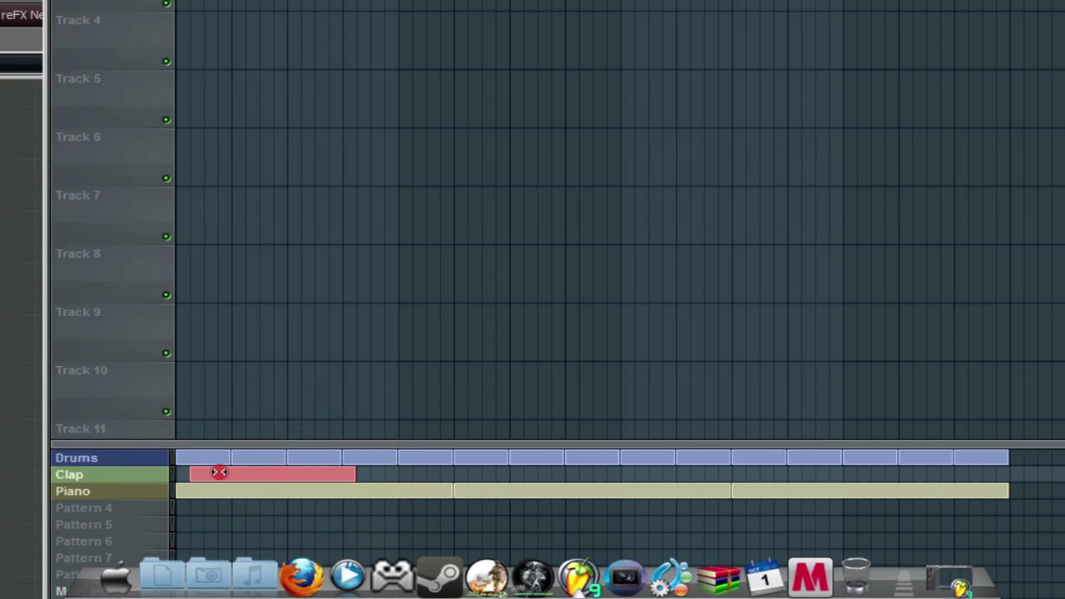
pyautogui.rightClick(221, 473)
pyautogui.click(181, 475)
pyautogui.moveTo(289, 467); pyautogui.dragTo(934, 458)
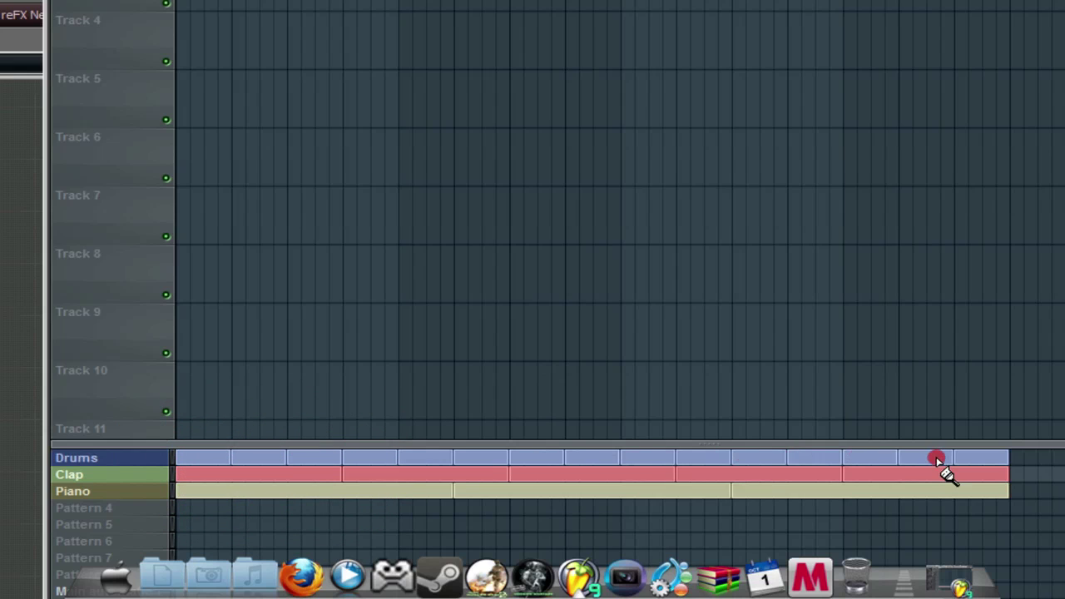
# Try to rename the Clap pattern as "Nexus sound"
pyautogui.rightClick(121, 480)
pyautogui.click(209, 347)
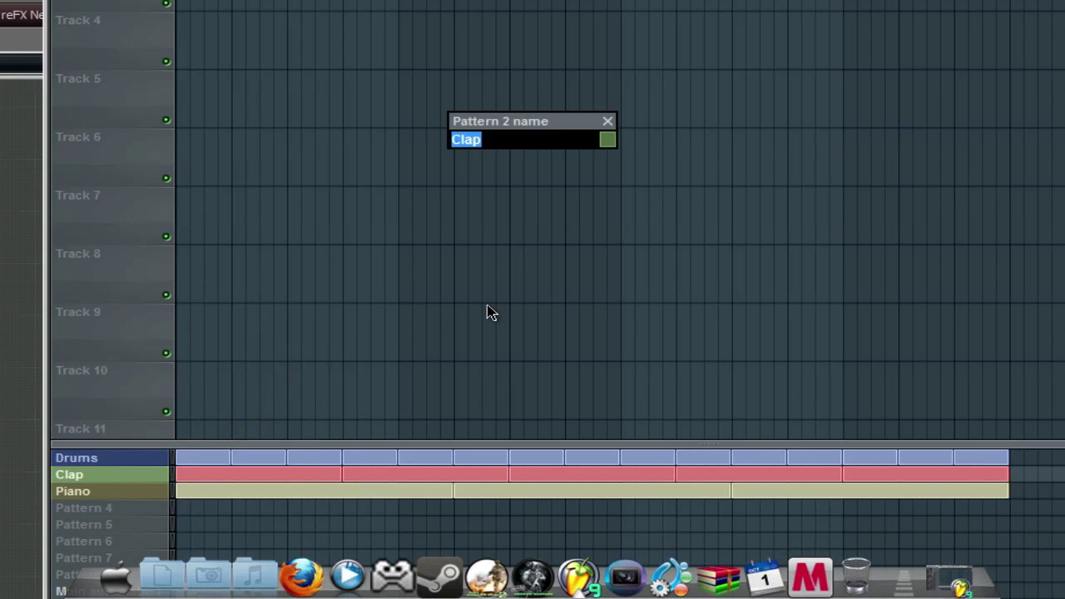
pyautogui.write('N')
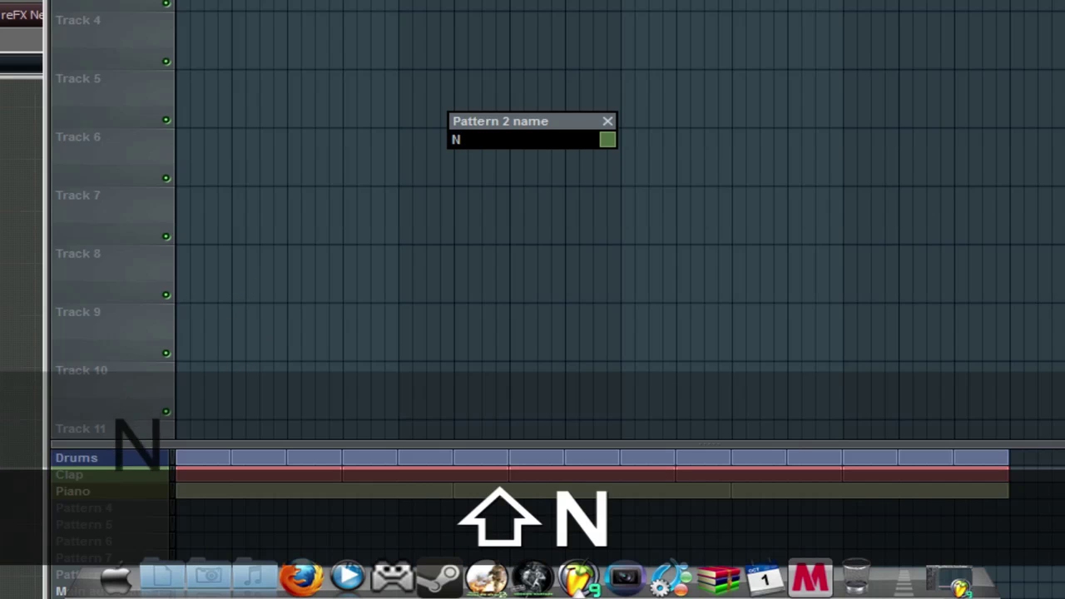
pyautogui.write('exus')
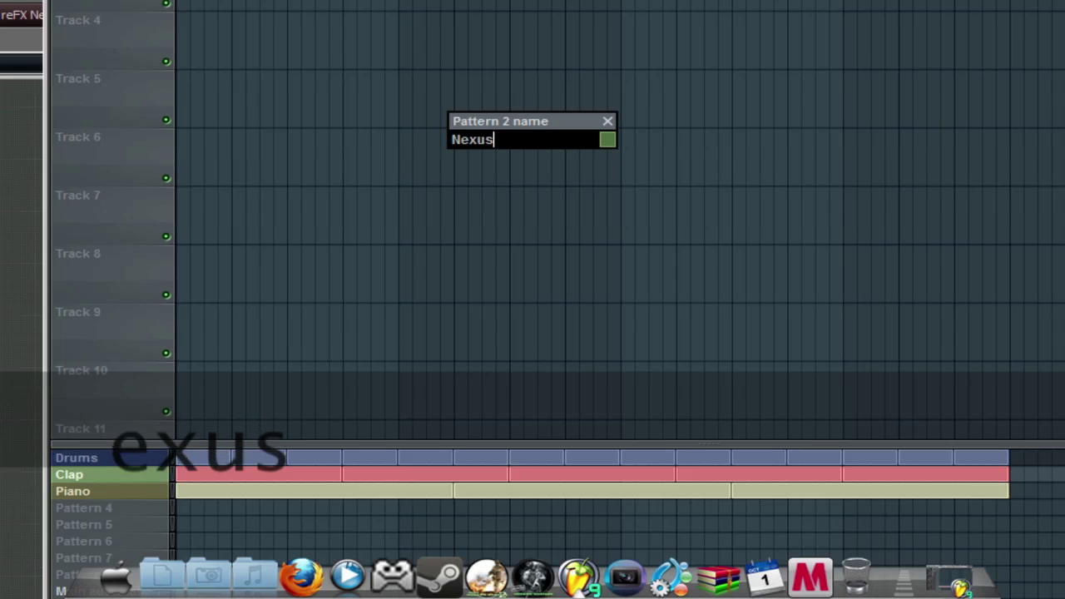
pyautogui.write(' sound')
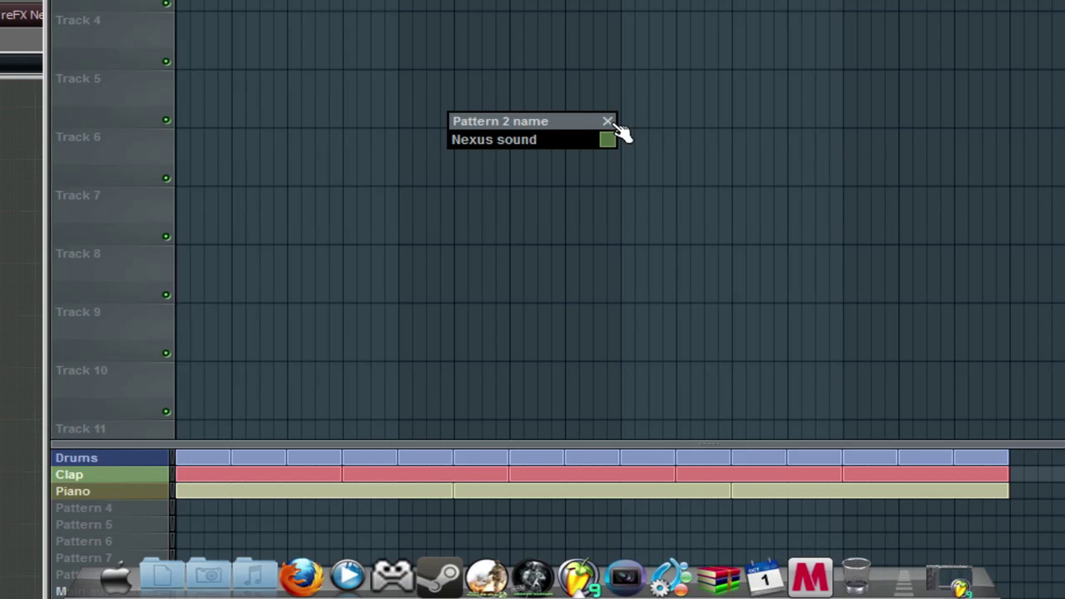
pyautogui.click(608, 123)
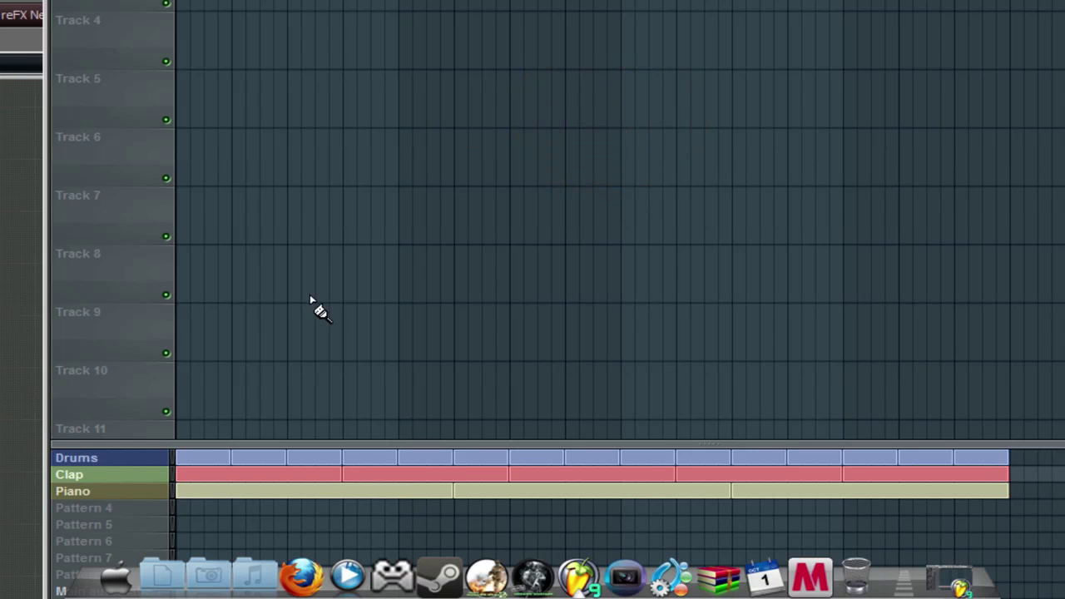
# Rename the Clap pattern as "Nexus sound" and play back the playlist arrangement
pyautogui.rightClick(177, 475)
pyautogui.click(241, 350)
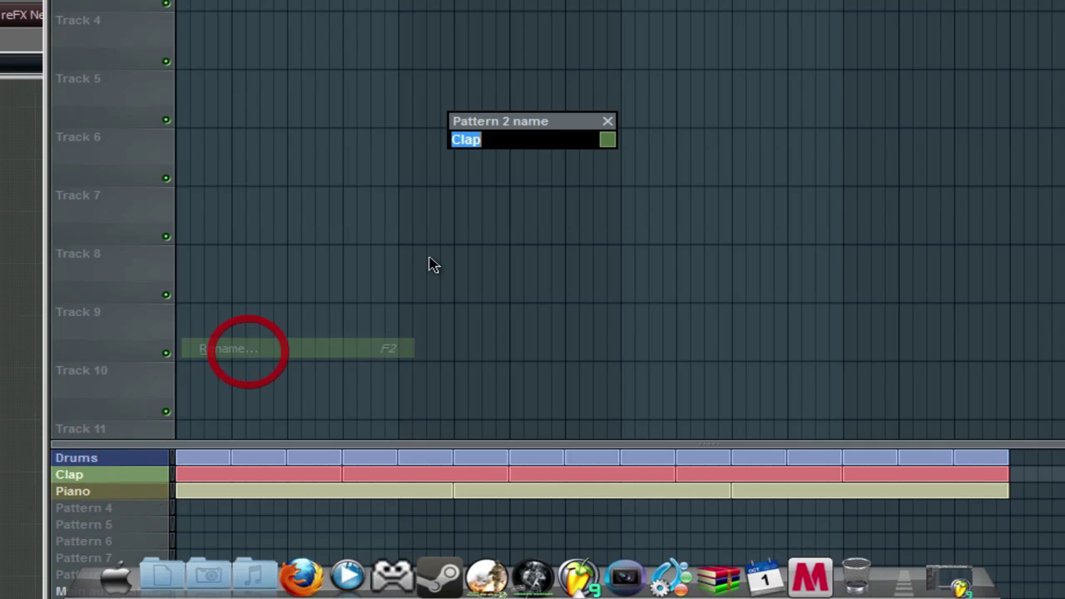
pyautogui.click(395, 150)
pyautogui.press('BackSpace')
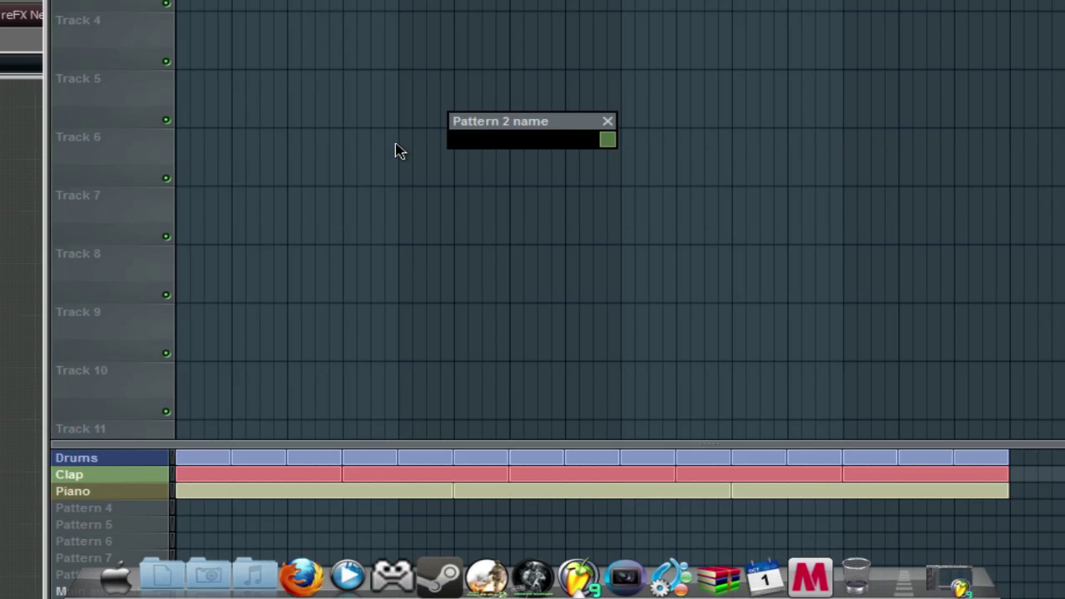
pyautogui.write('Nec')
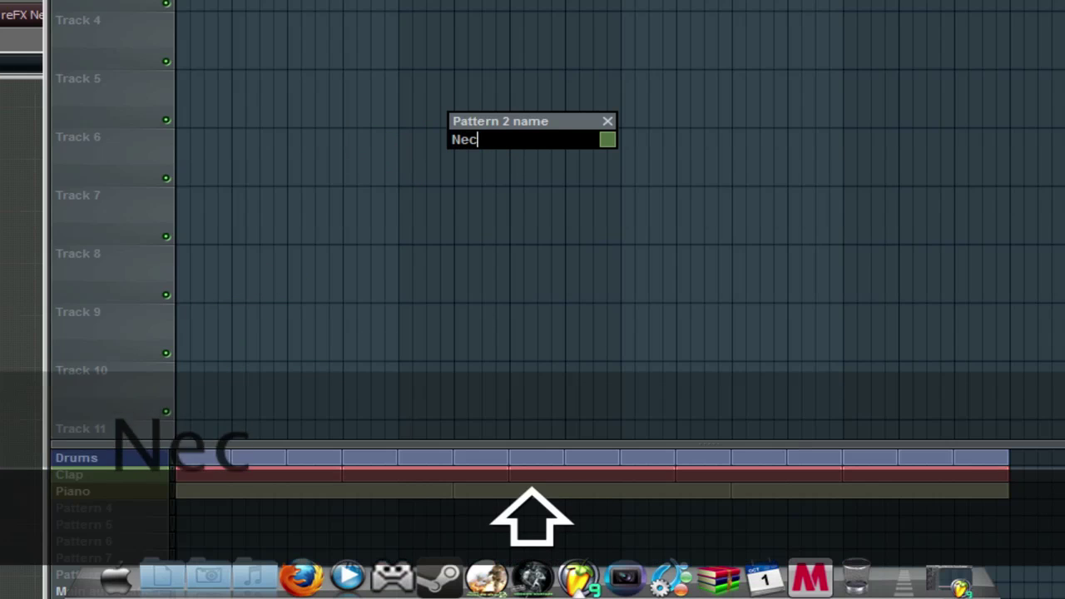
pyautogui.write('us sound')
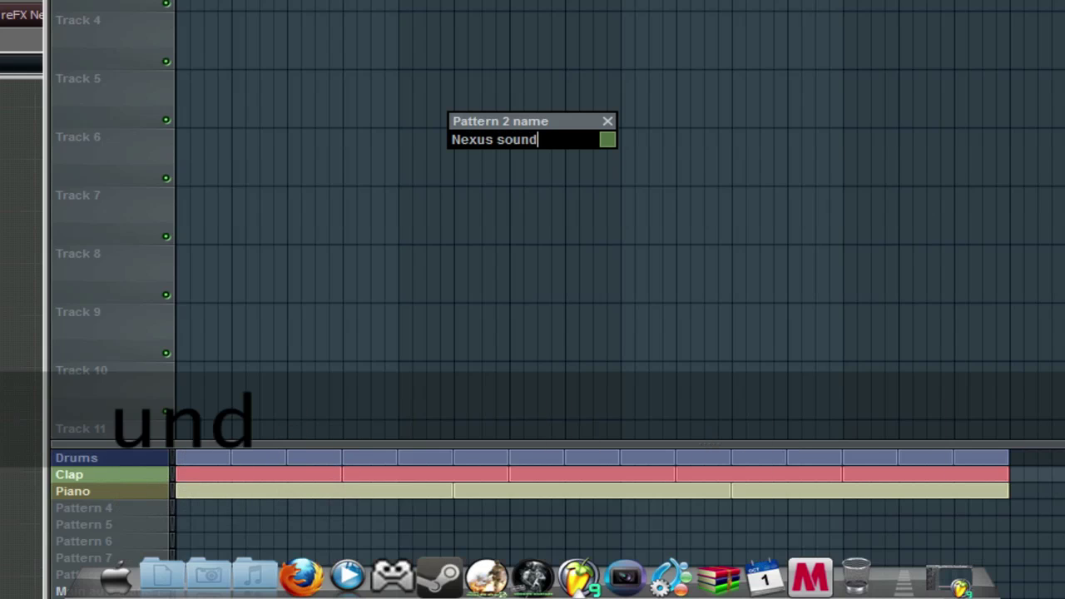
pyautogui.press('Return')
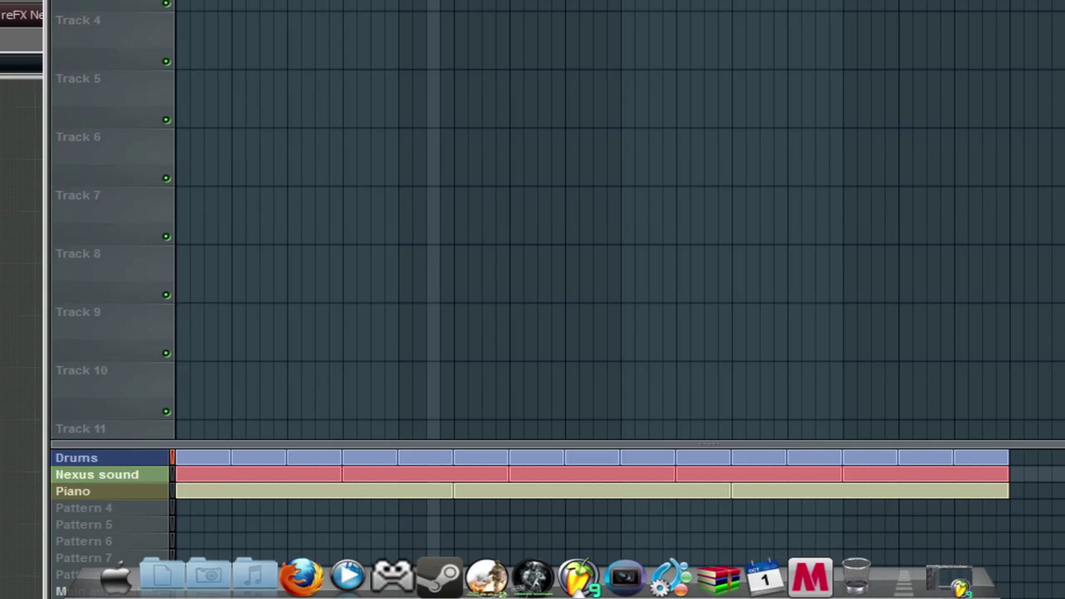
pyautogui.press('space')
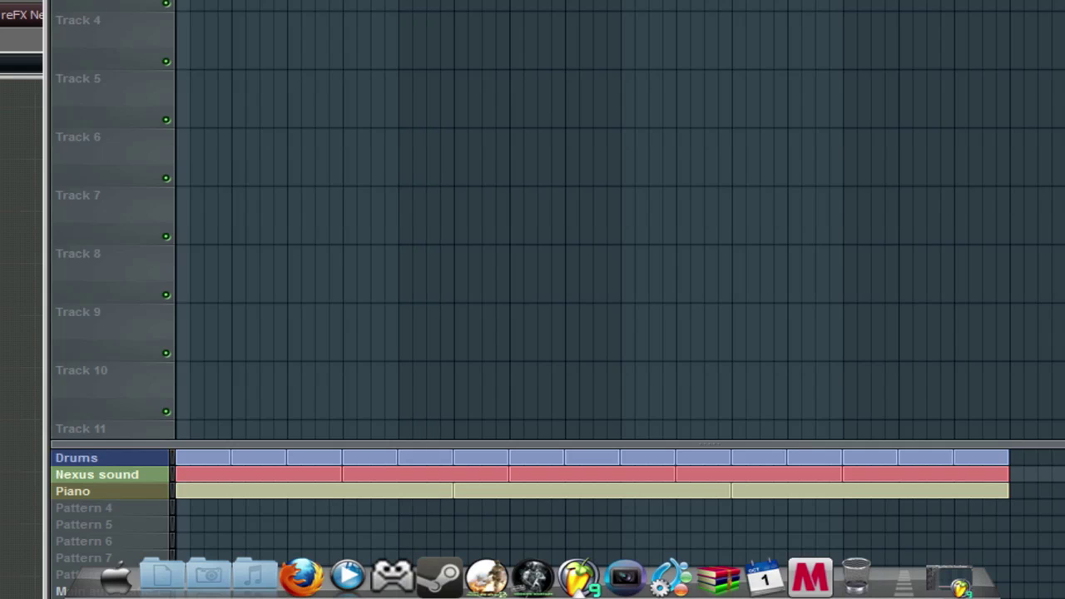
# Select the Piano pattern and replace the Keys channel's instrument with Nexus, keeping its whole plugin window in view
pyautogui.click(173, 491)
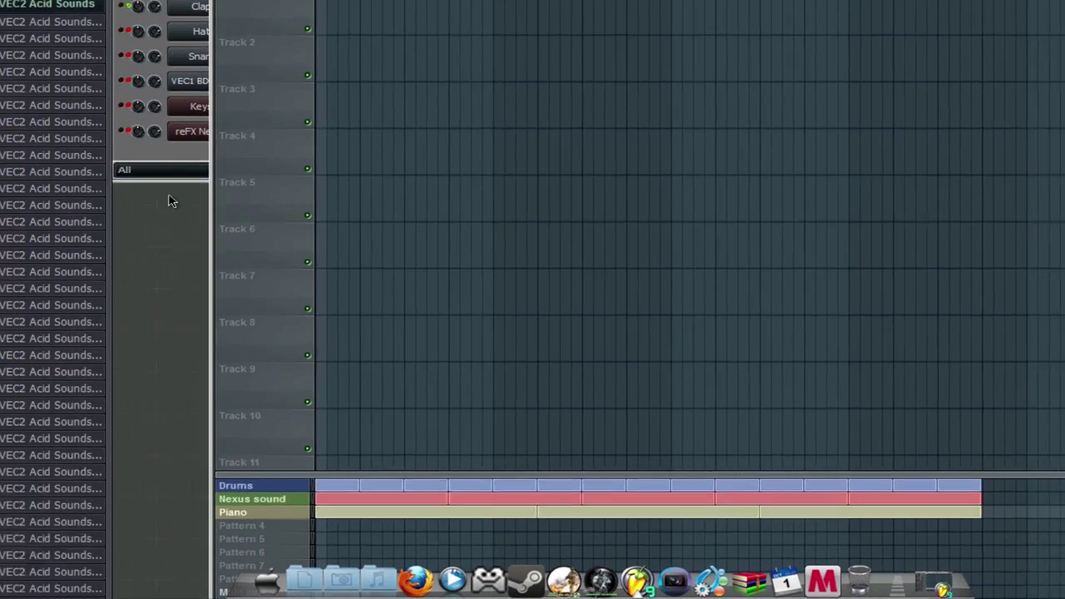
pyautogui.click(7, 16)
pyautogui.rightClick(250, 141)
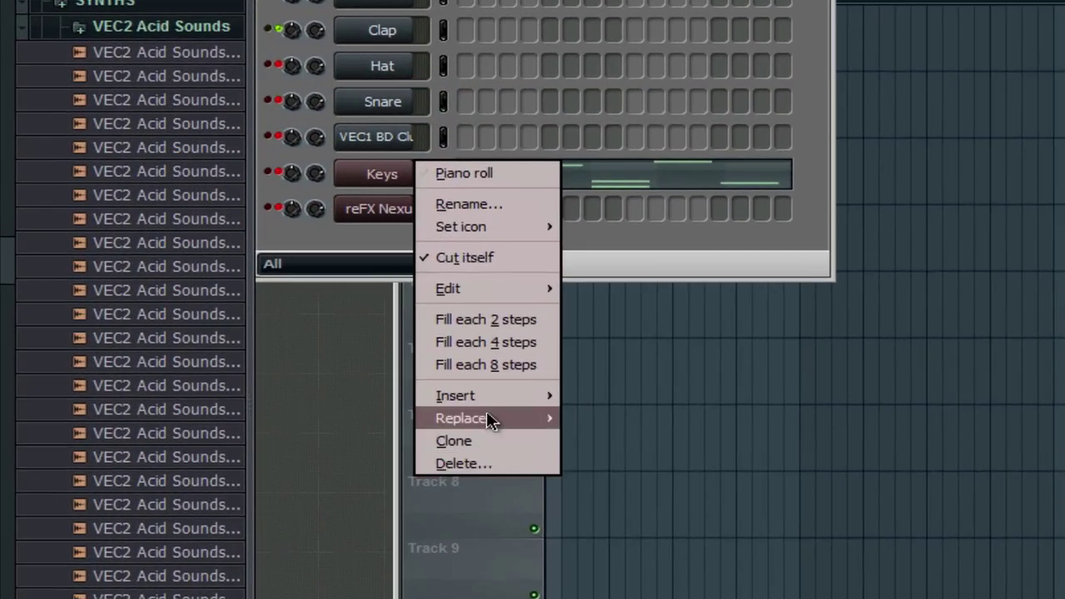
pyautogui.click(316, 300)
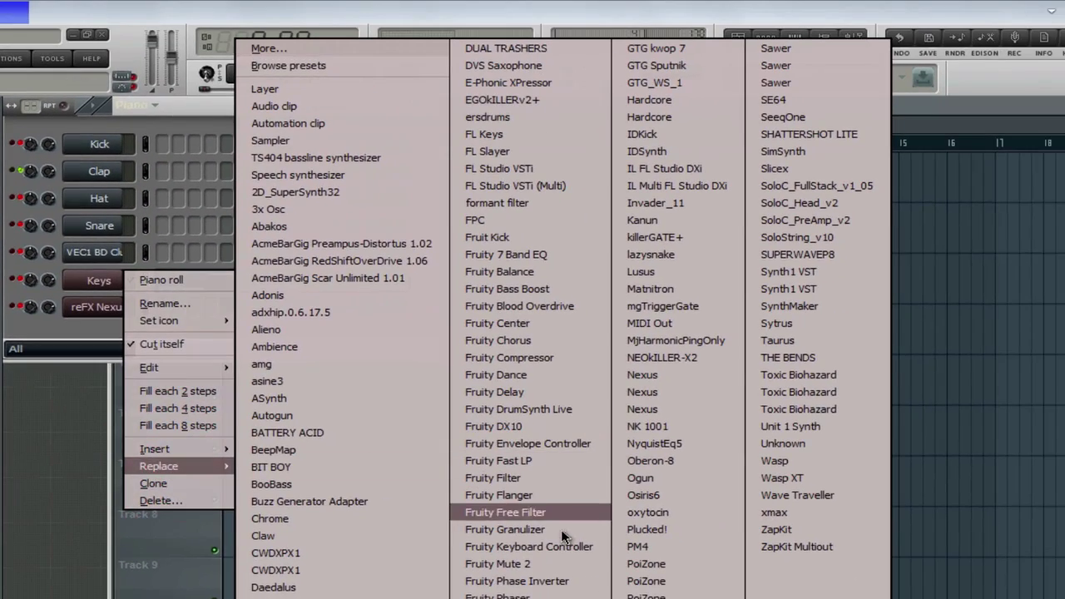
pyautogui.click(642, 408)
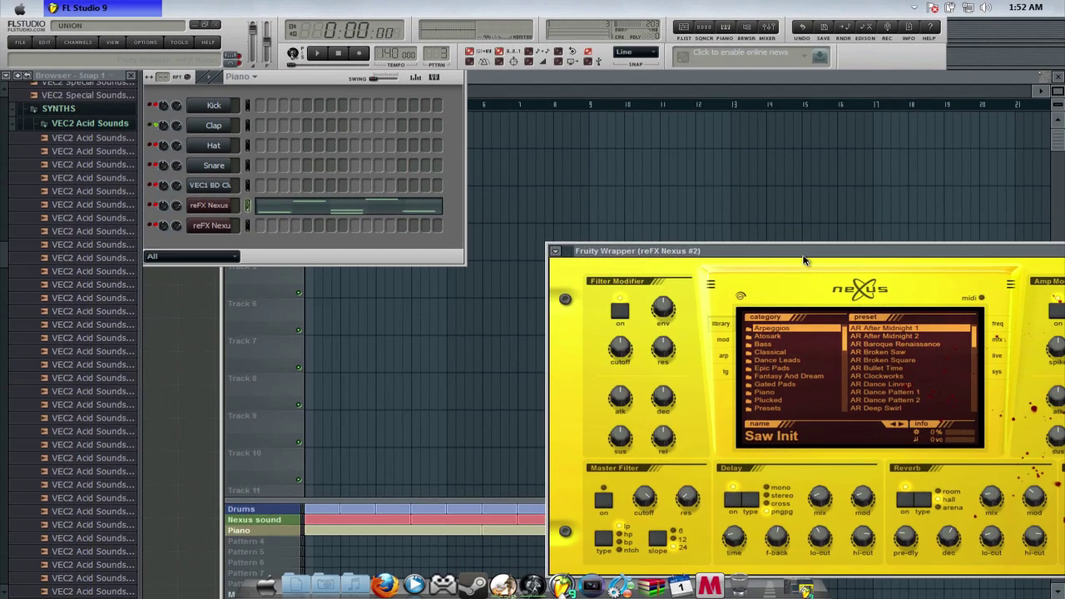
pyautogui.moveTo(891, 339); pyautogui.dragTo(710, 284)
# Audition the PN FM Piano and PN FM Piano Cheap presets from the Nexus Piano category with the pattern
pyautogui.scroll(-8, 752, 308)
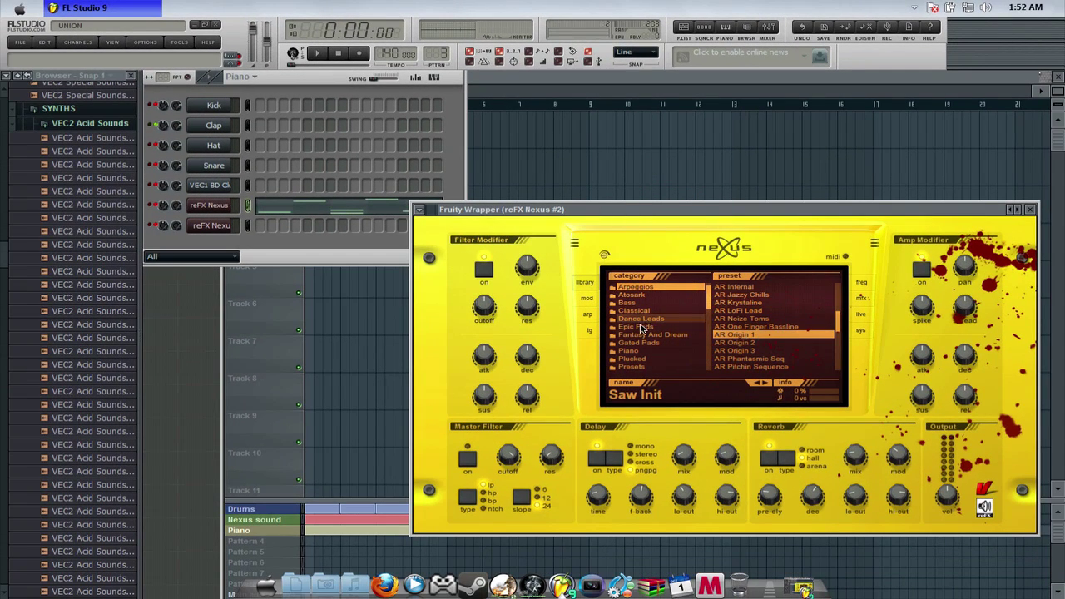
pyautogui.click(629, 351)
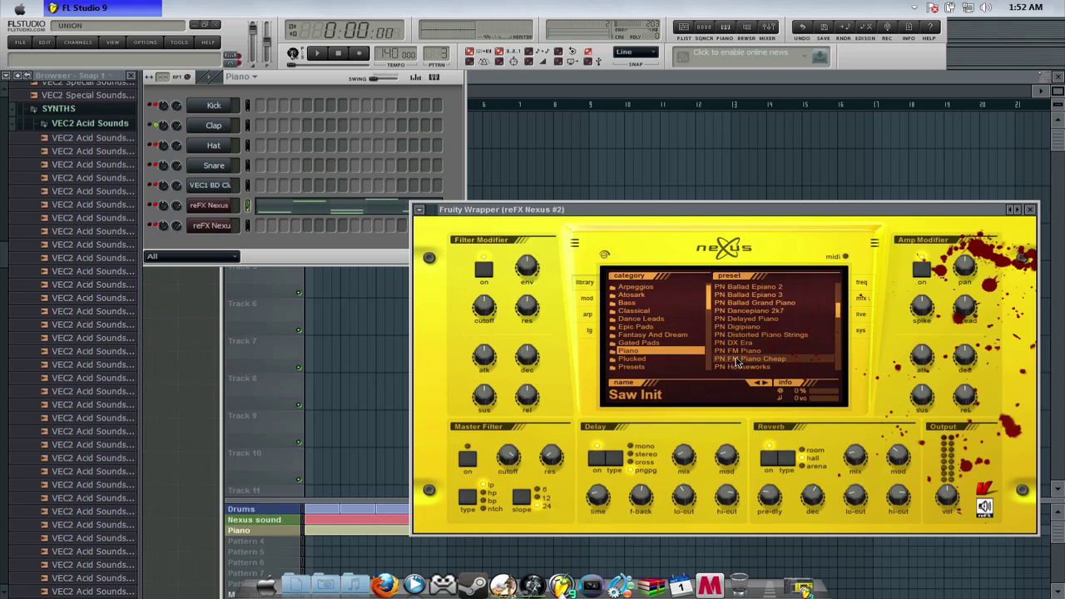
pyautogui.click(732, 351)
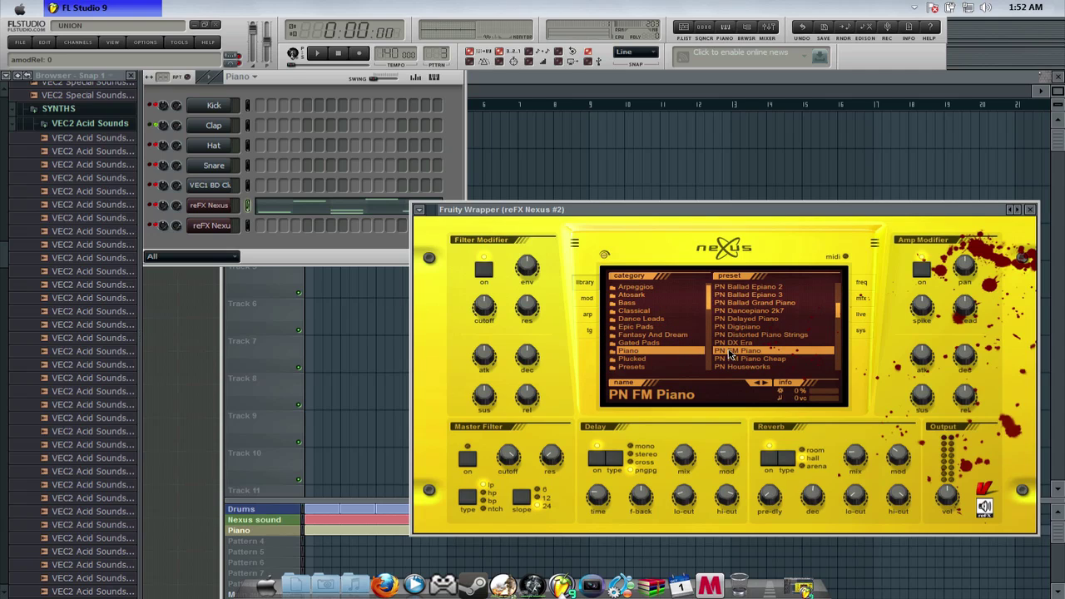
pyautogui.press('space')
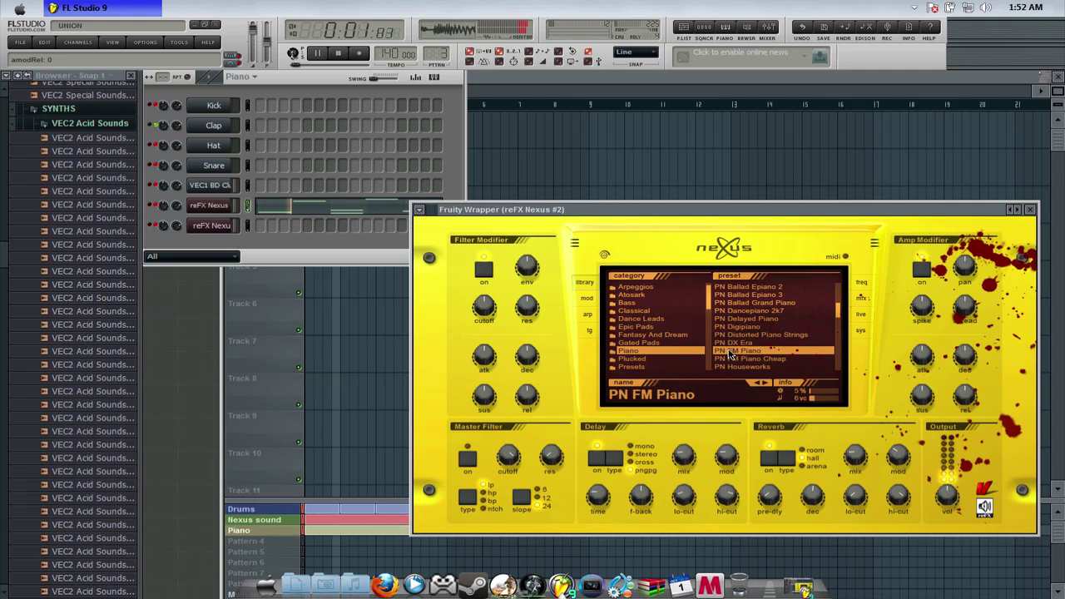
pyautogui.click(748, 360)
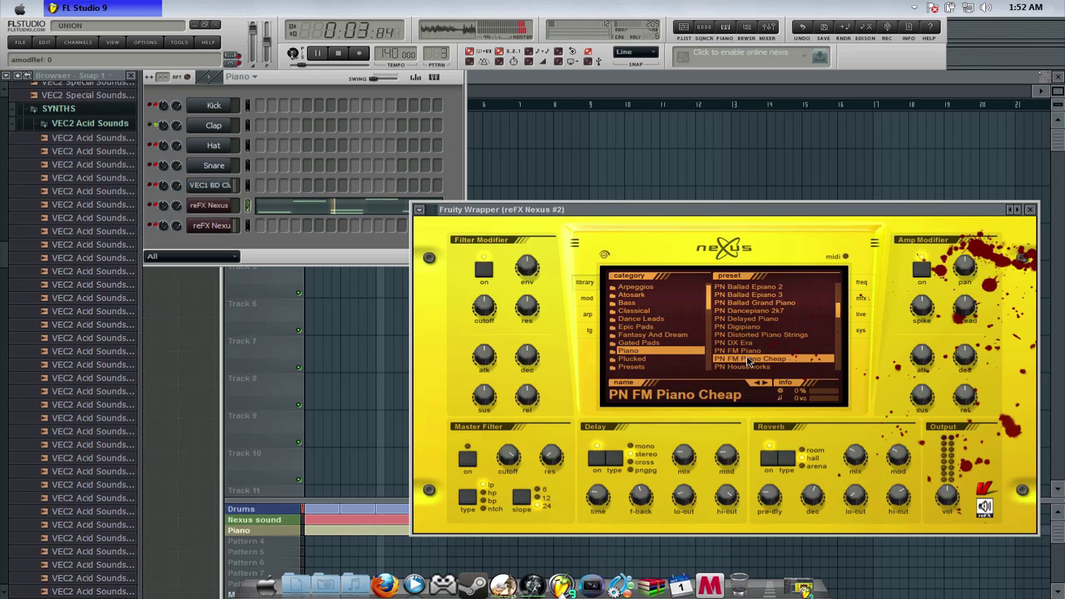
pyautogui.press('space')
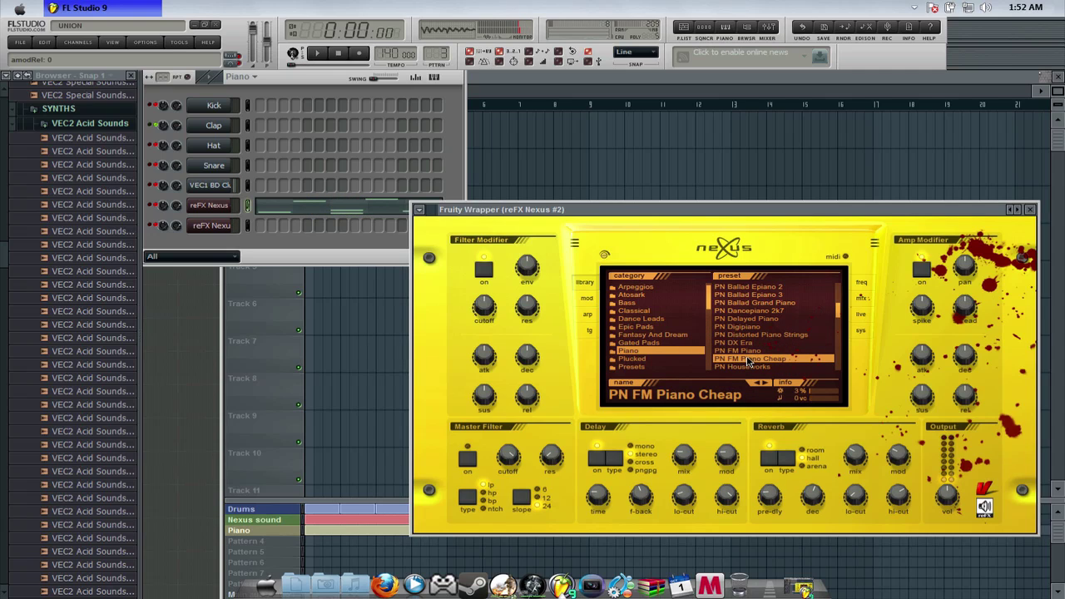
pyautogui.press('space')
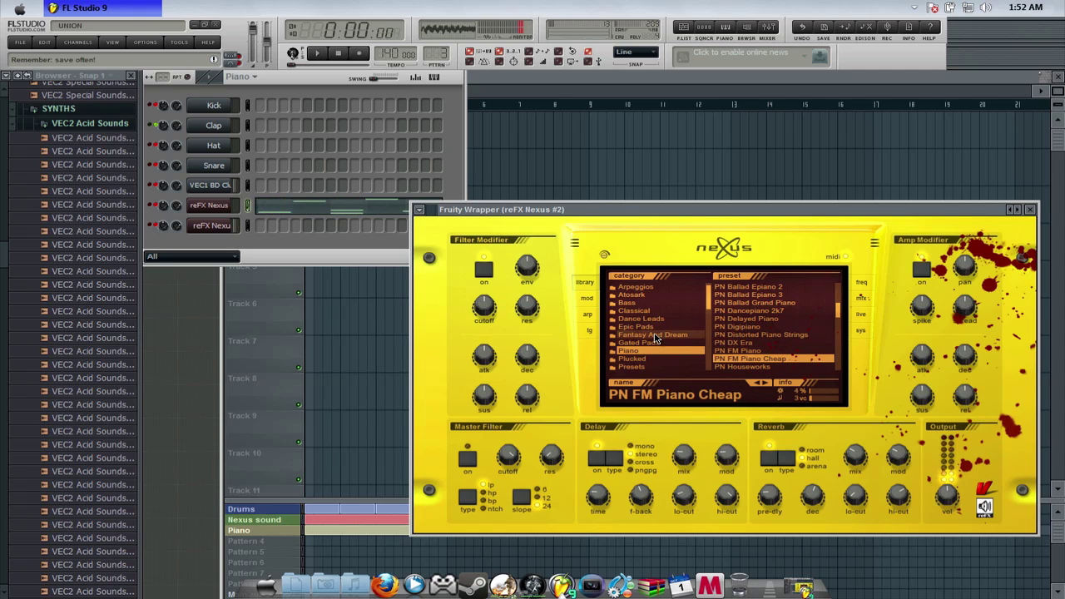
# Audition SQ Euphoric Pianos from the Splits And Sequences category, load SQ Guitar Ballad 1 instead and close Nexus
pyautogui.scroll(-3, 656, 339)
pyautogui.scroll(3, 656, 340)
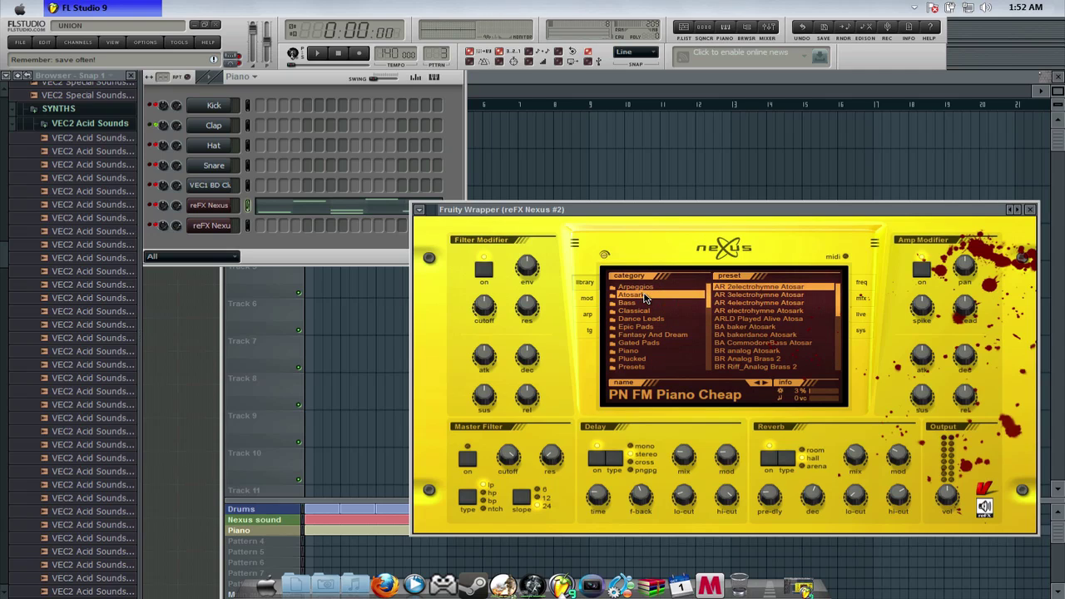
pyautogui.scroll(-5, 650, 328)
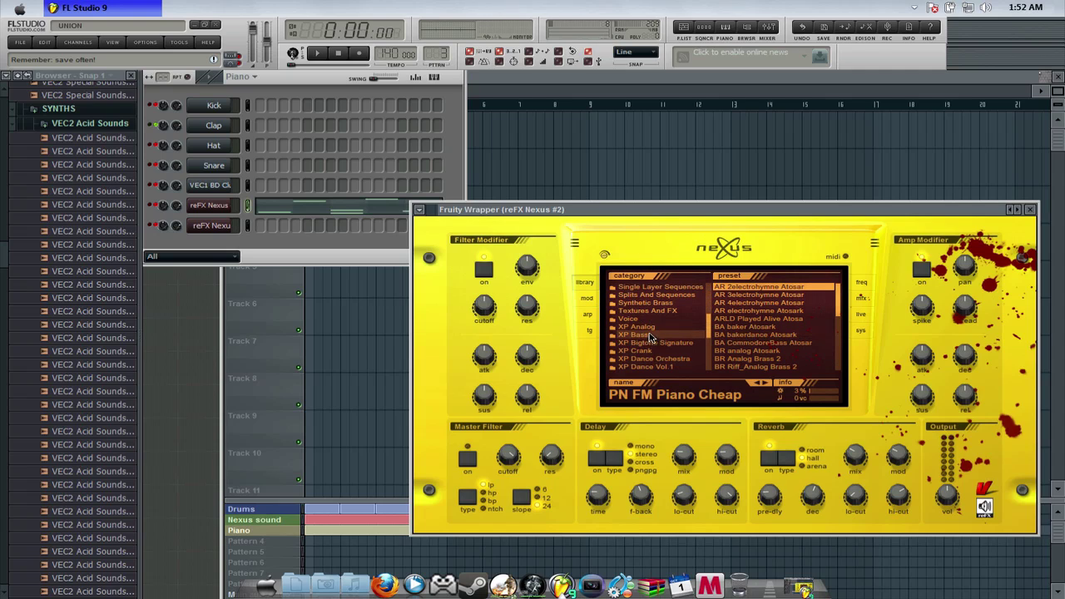
pyautogui.click(649, 297)
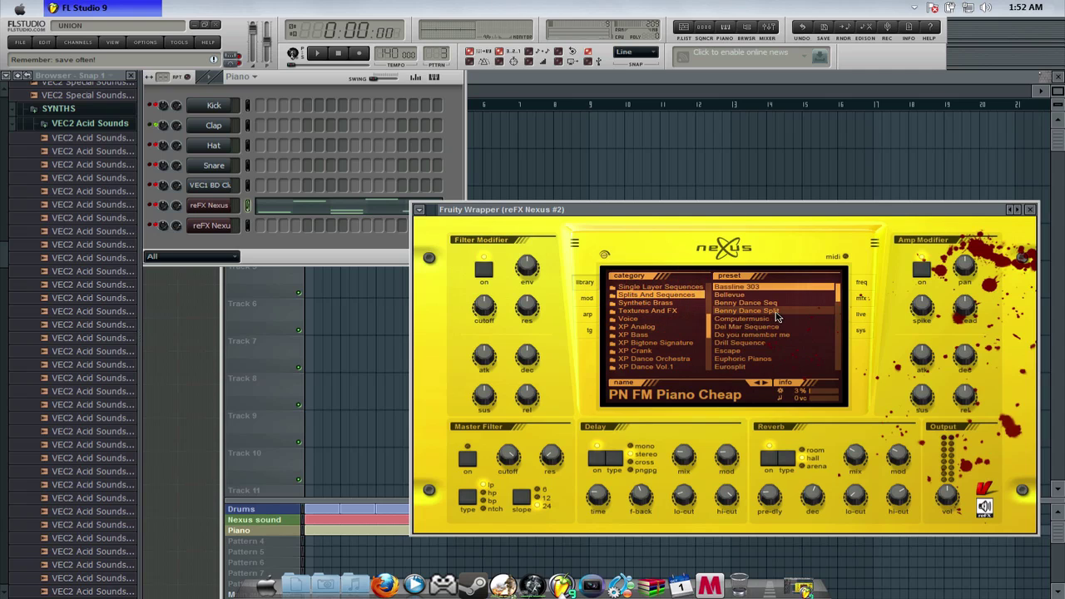
pyautogui.scroll(-8, 748, 315)
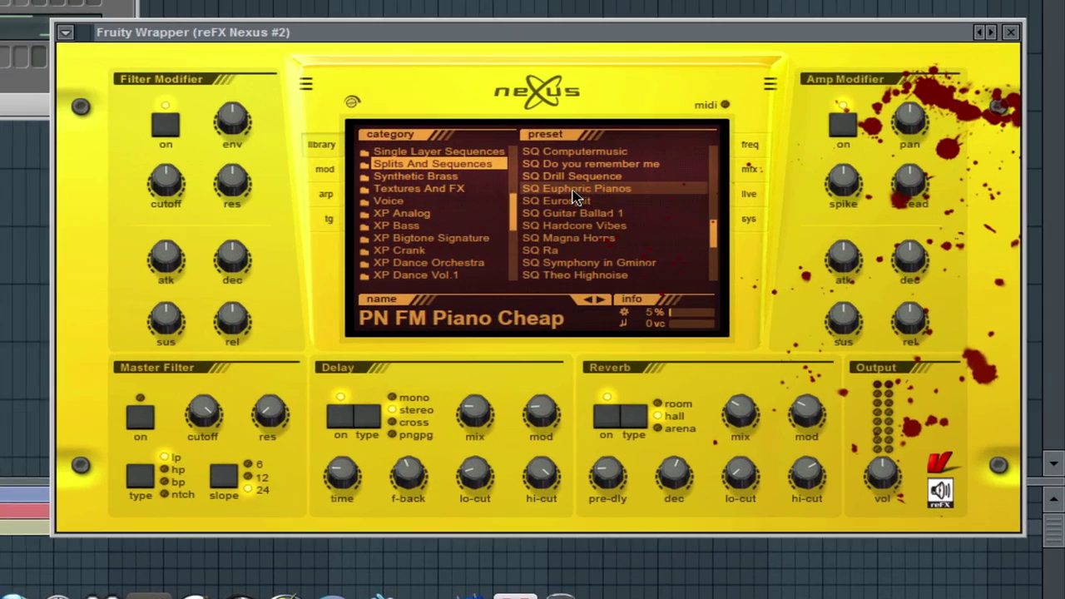
pyautogui.click(572, 189)
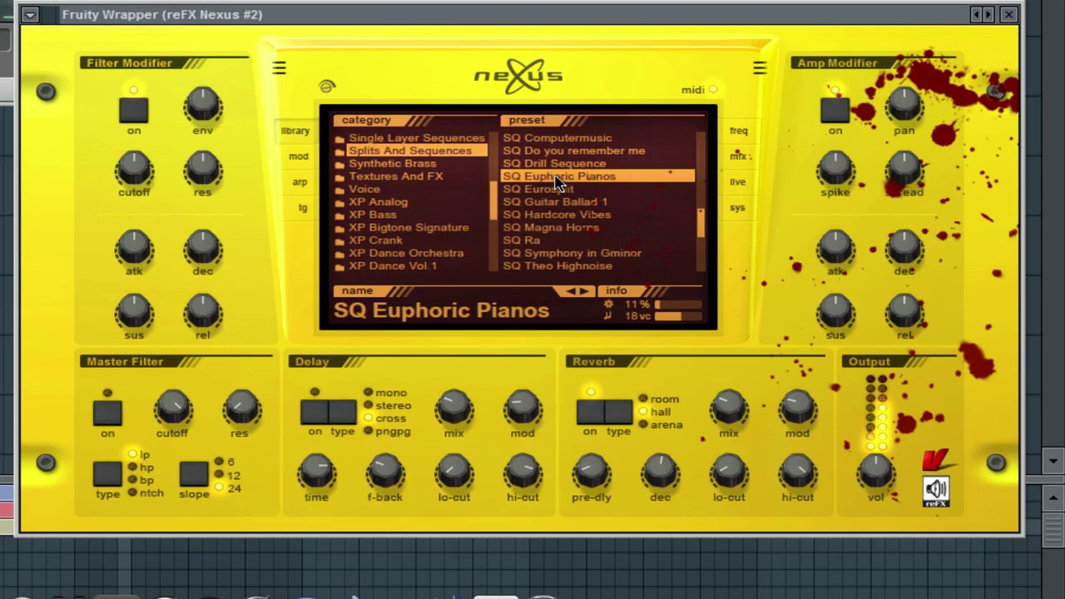
pyautogui.click(558, 205)
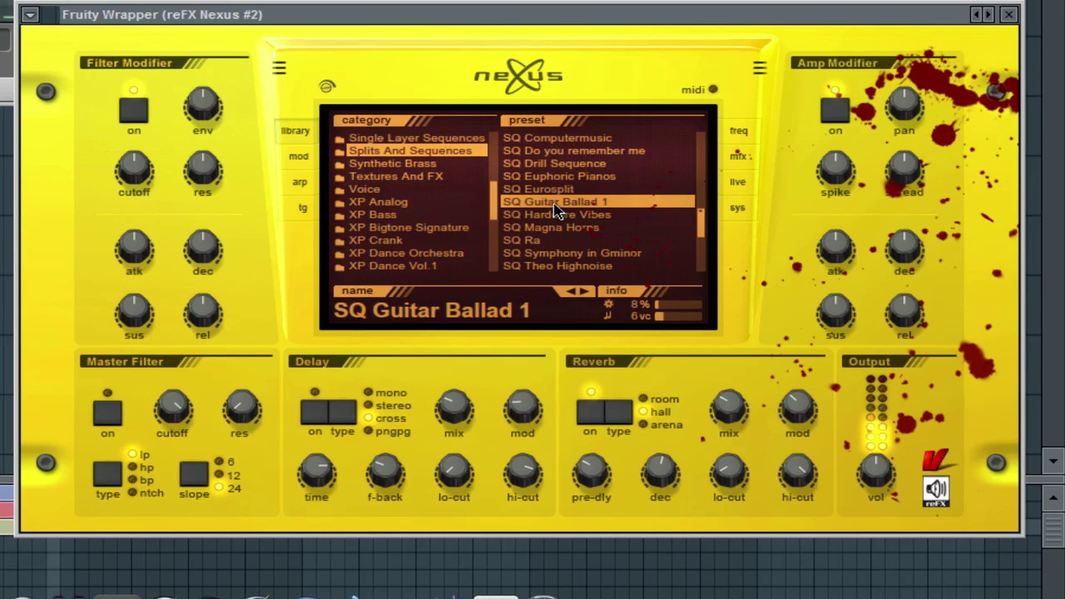
pyautogui.click(1010, 16)
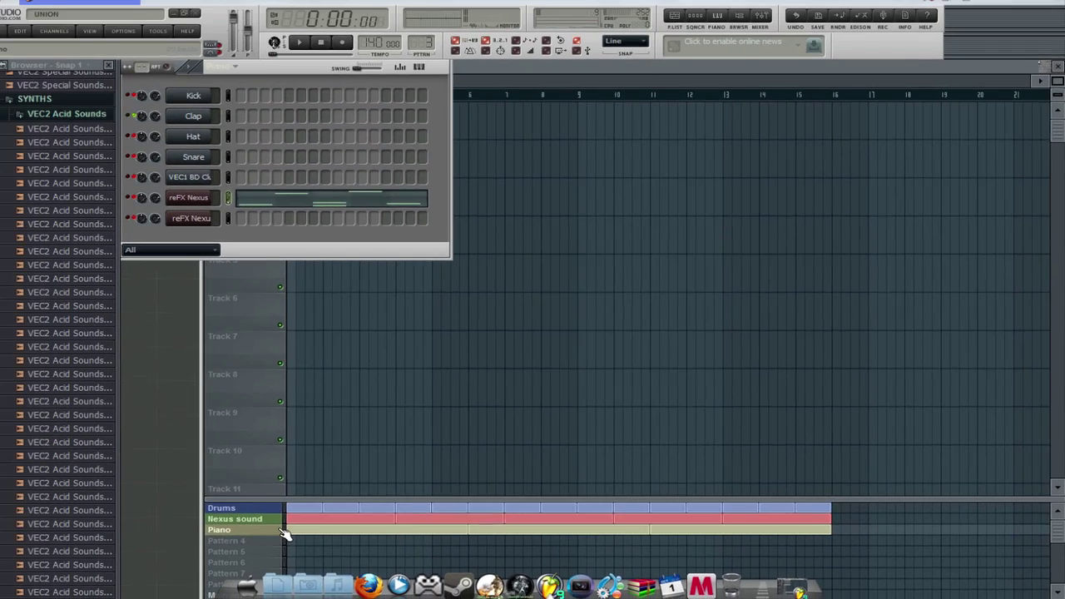
pyautogui.click(297, 527)
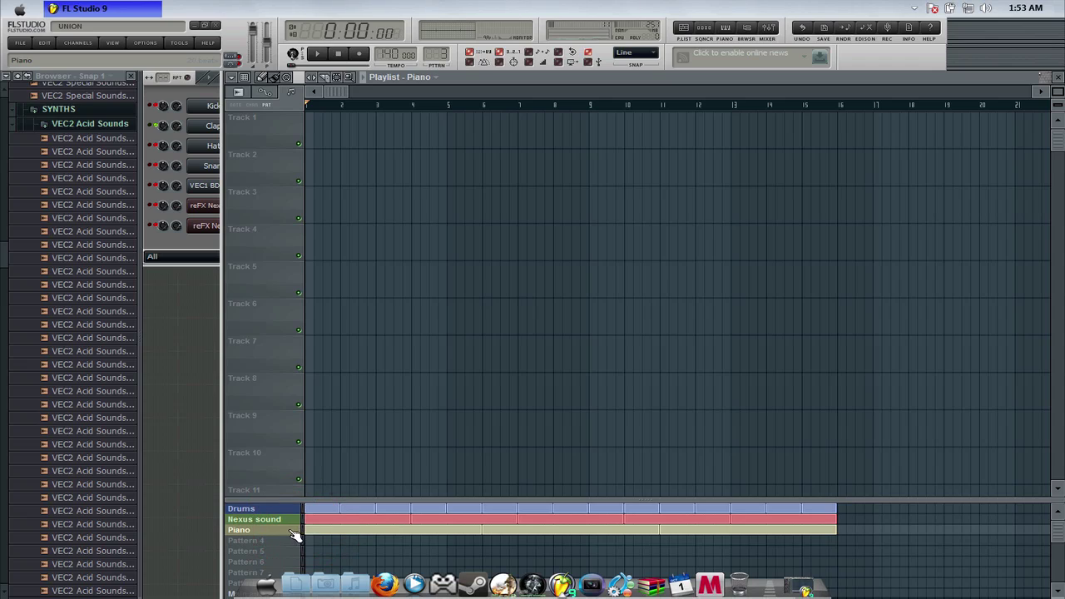
pyautogui.click(182, 249)
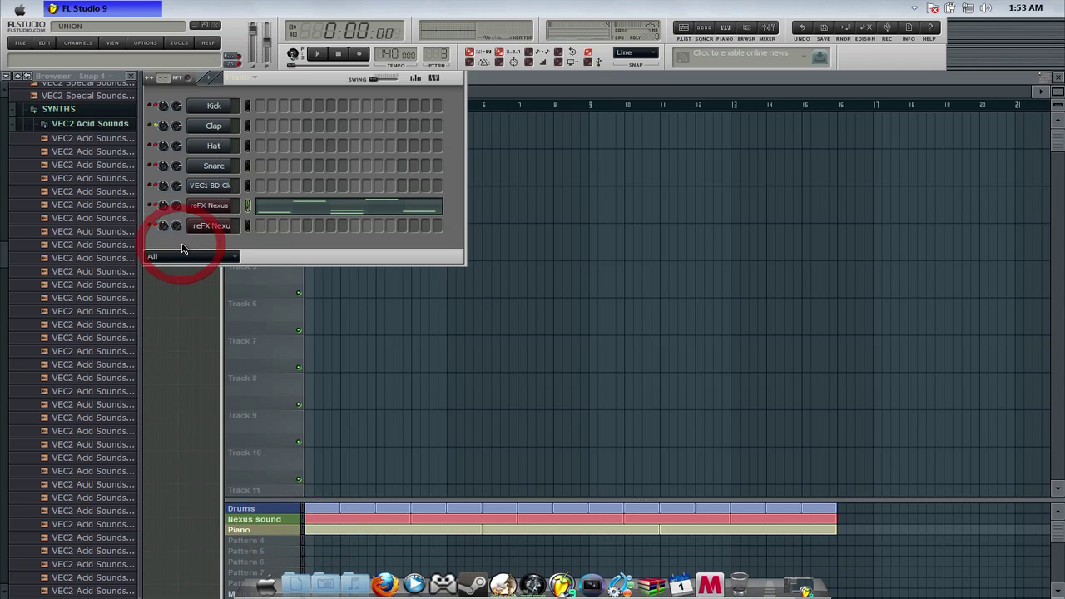
pyautogui.click(299, 538)
pyautogui.rightClick(295, 534)
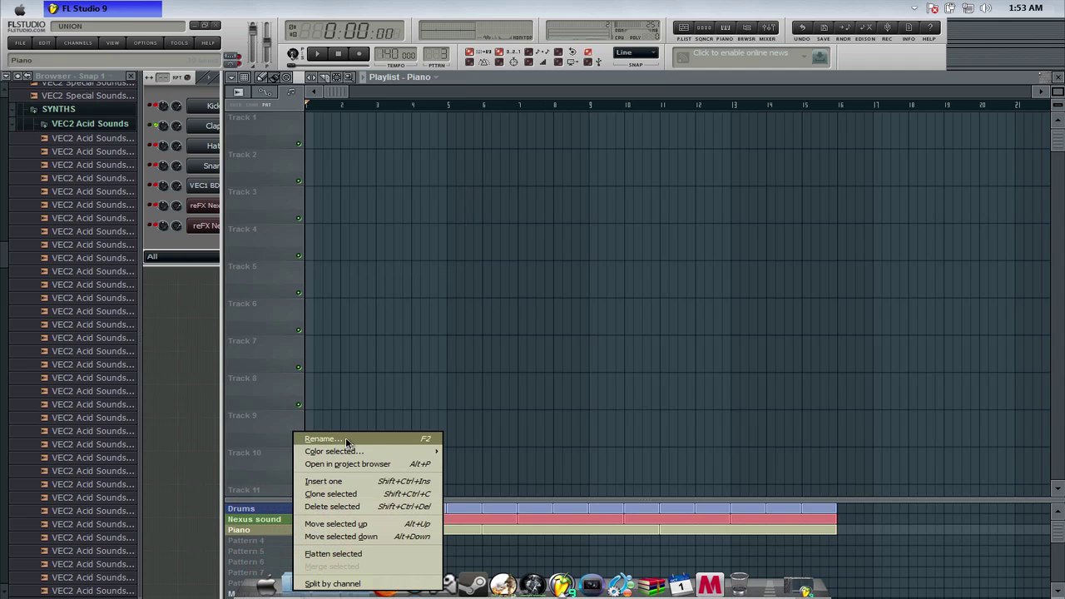
pyautogui.click(276, 524)
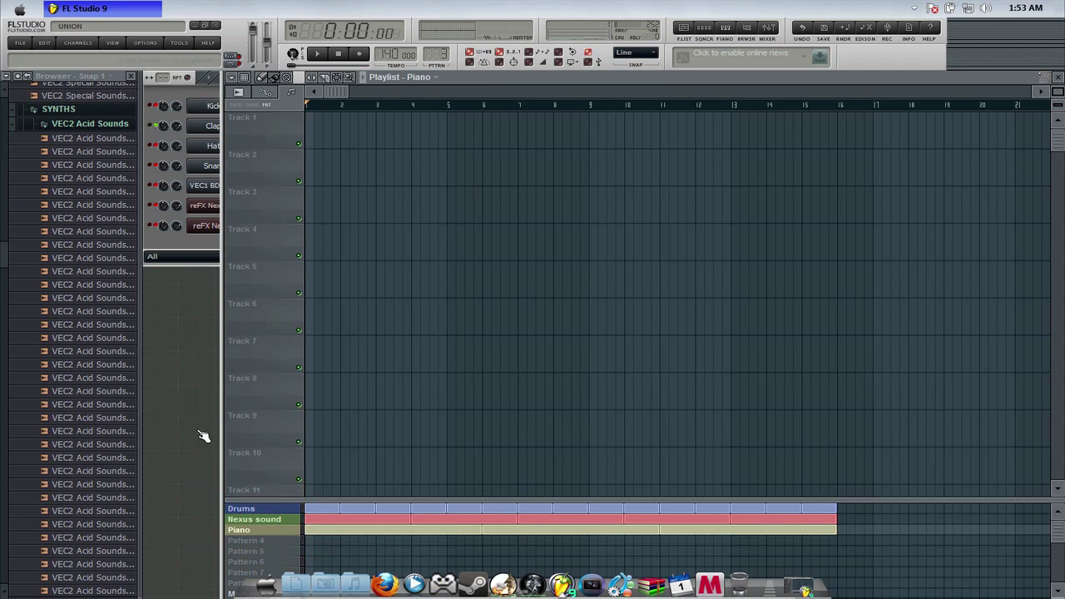
pyautogui.click(165, 254)
pyautogui.rightClick(218, 226)
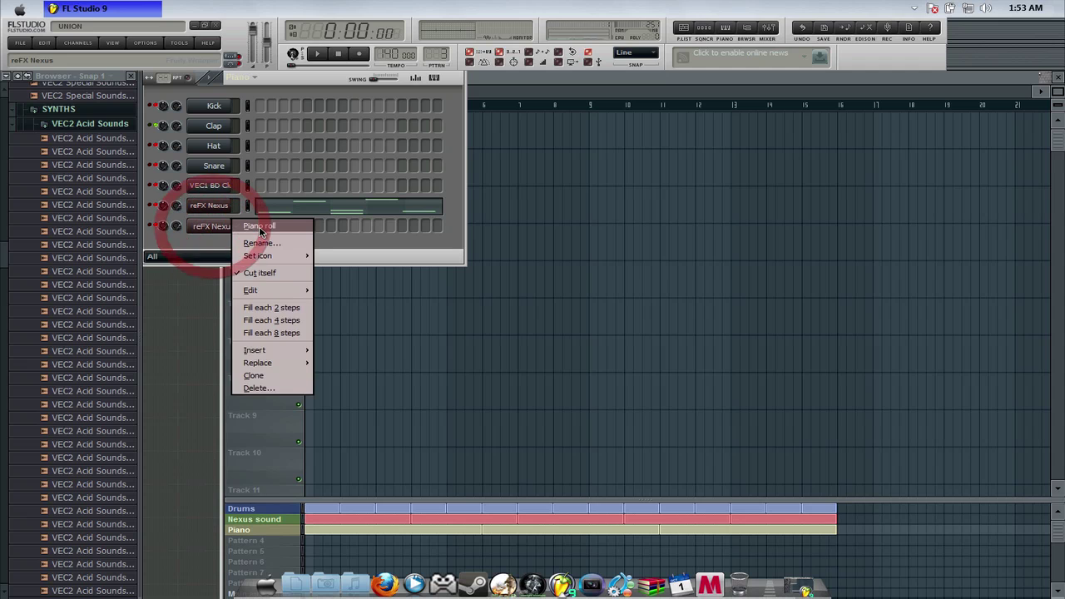
pyautogui.click(260, 227)
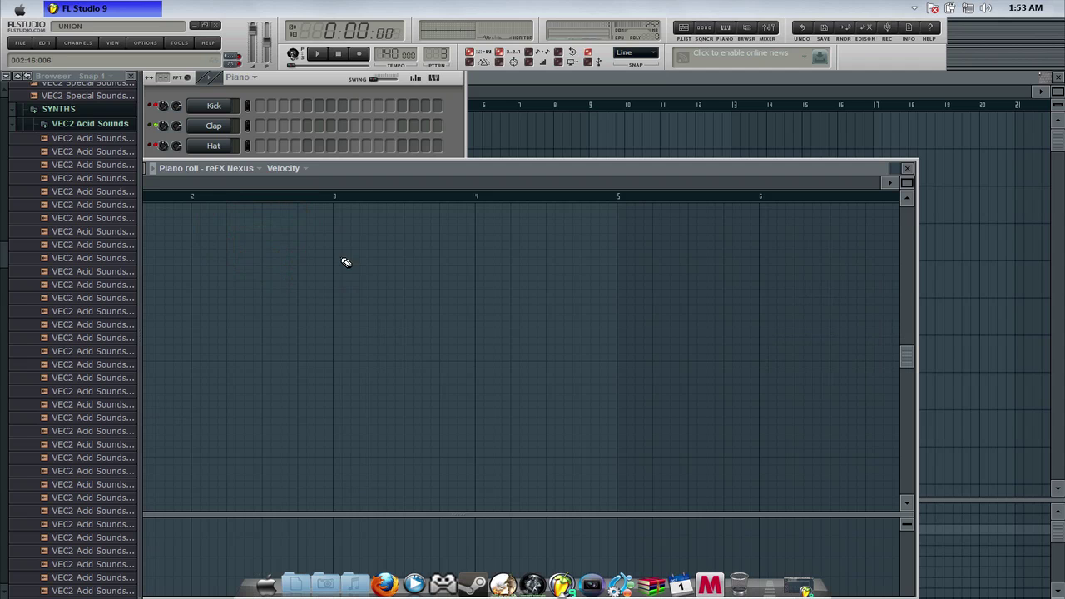
pyautogui.moveTo(356, 171)
pyautogui.mouseDown()
pyautogui.moveTo(642, 148)
pyautogui.moveTo(730, 119)
pyautogui.moveTo(596, 109)
pyautogui.moveTo(469, 135)
pyautogui.moveTo(494, 199)
pyautogui.mouseUp()
pyautogui.click(888, 184)
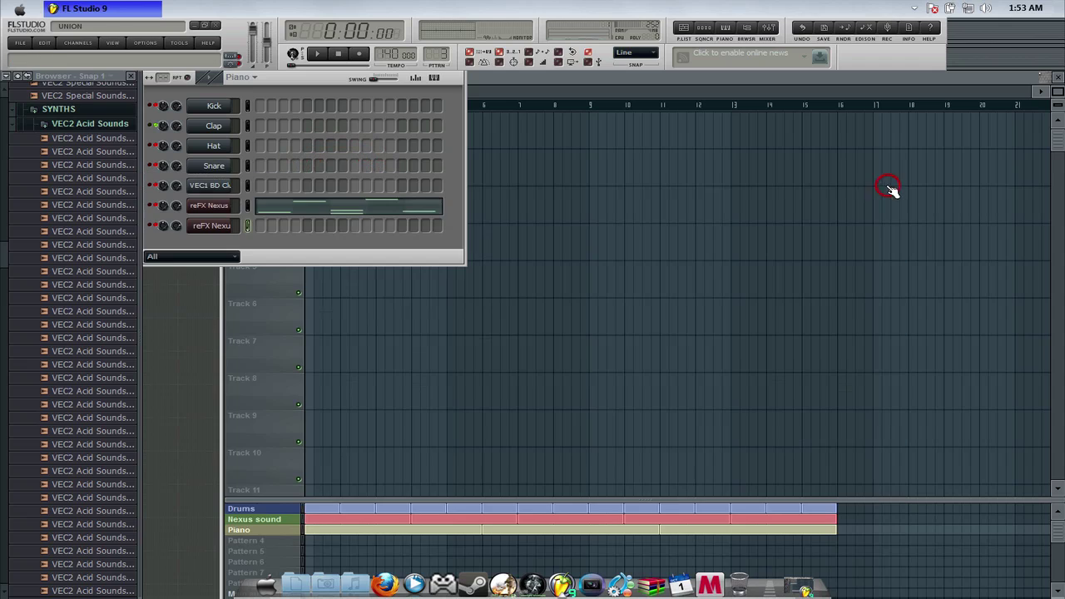
pyautogui.click(305, 535)
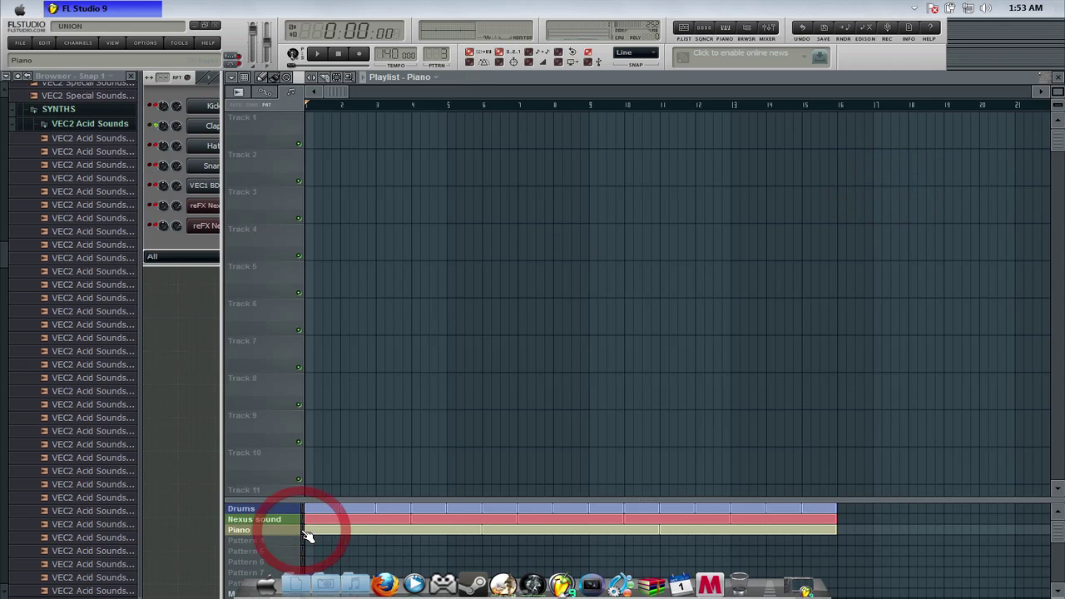
pyautogui.click(286, 533)
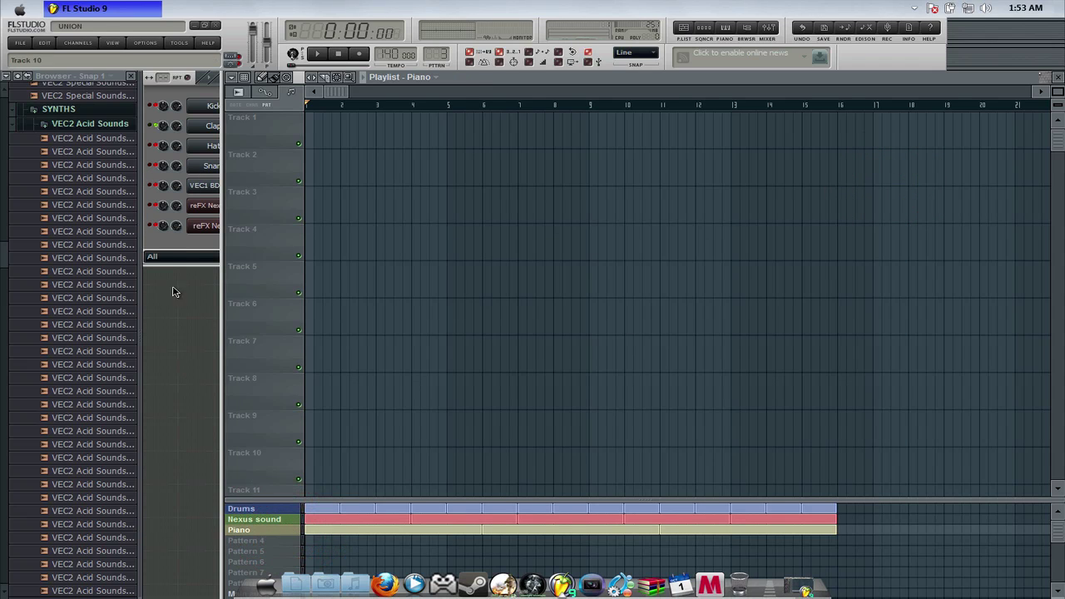
# Open the upper Nexus channel's piano roll in the Piano pattern and delete all of its notes
pyautogui.click(181, 240)
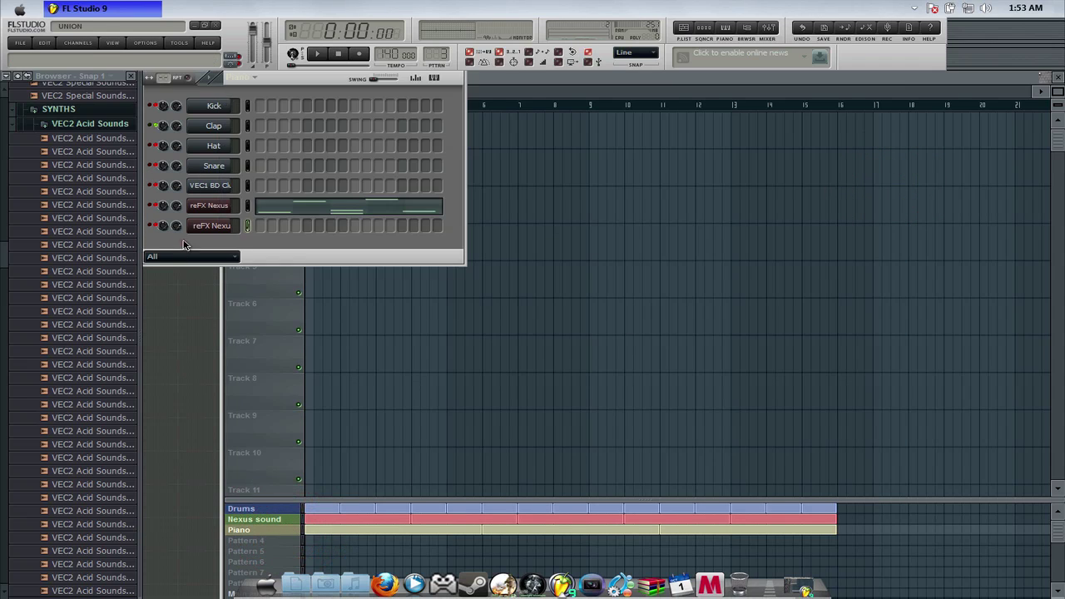
pyautogui.click(222, 208)
pyautogui.rightClick(225, 208)
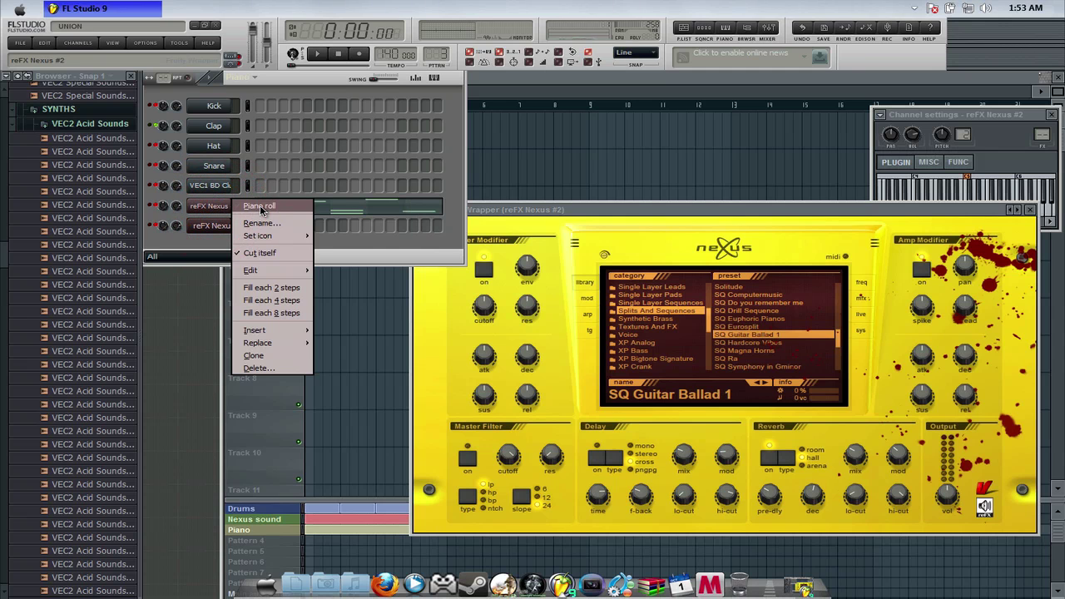
pyautogui.click(260, 206)
pyautogui.click(652, 161)
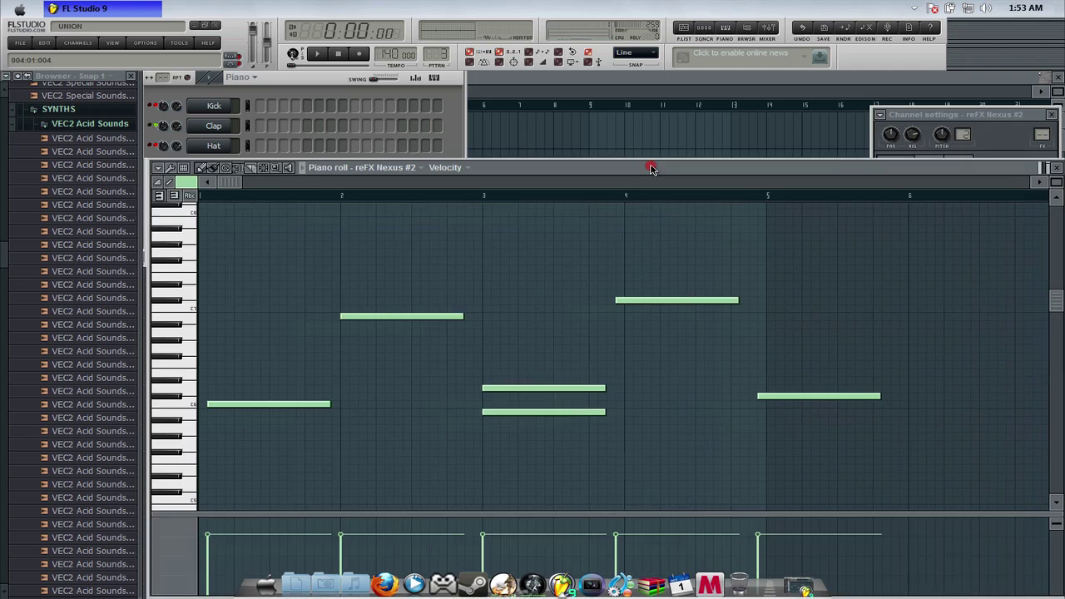
pyautogui.rightClick(789, 397)
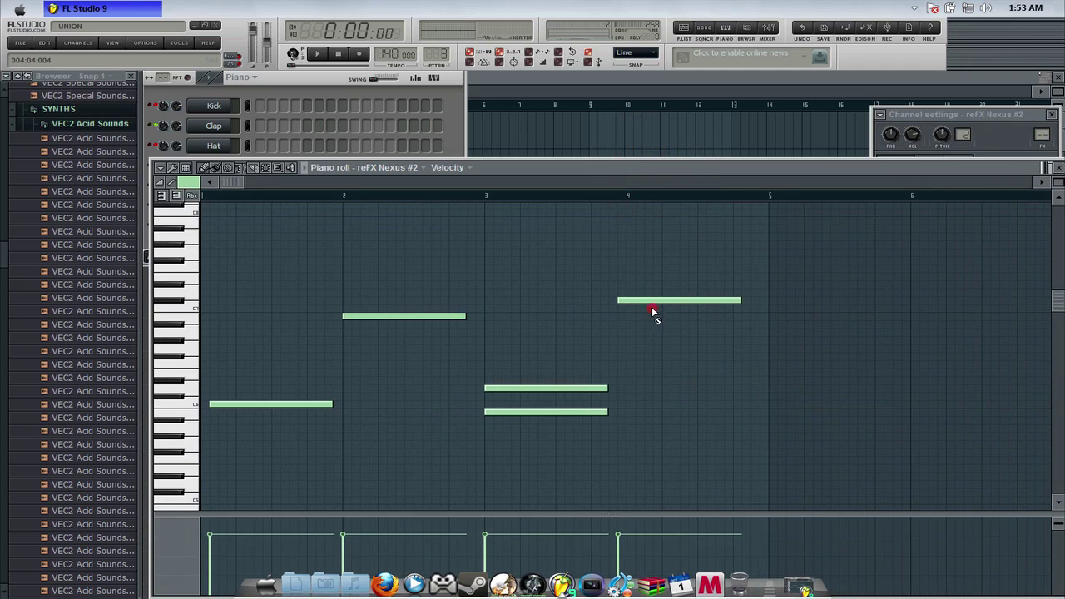
pyautogui.rightClick(654, 301)
pyautogui.rightClick(556, 388)
pyautogui.rightClick(556, 411)
pyautogui.rightClick(427, 316)
pyautogui.rightClick(279, 405)
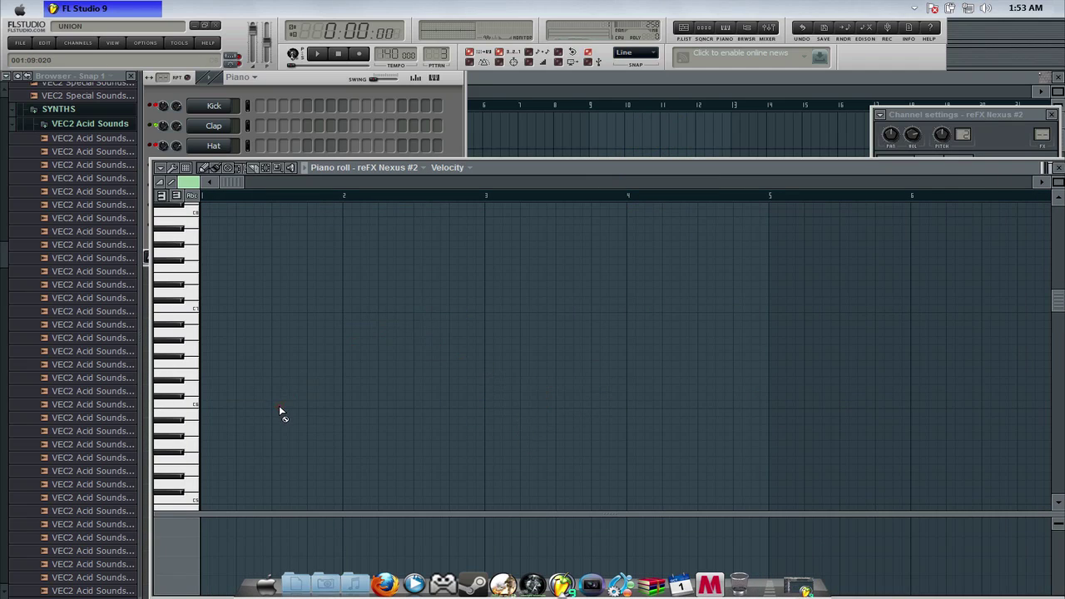
# Draw three-step notes: E6, G6, E6 in bar 1 and three G6 above F#5, F#5, G5 in bar 2, and play them
pyautogui.click(211, 372)
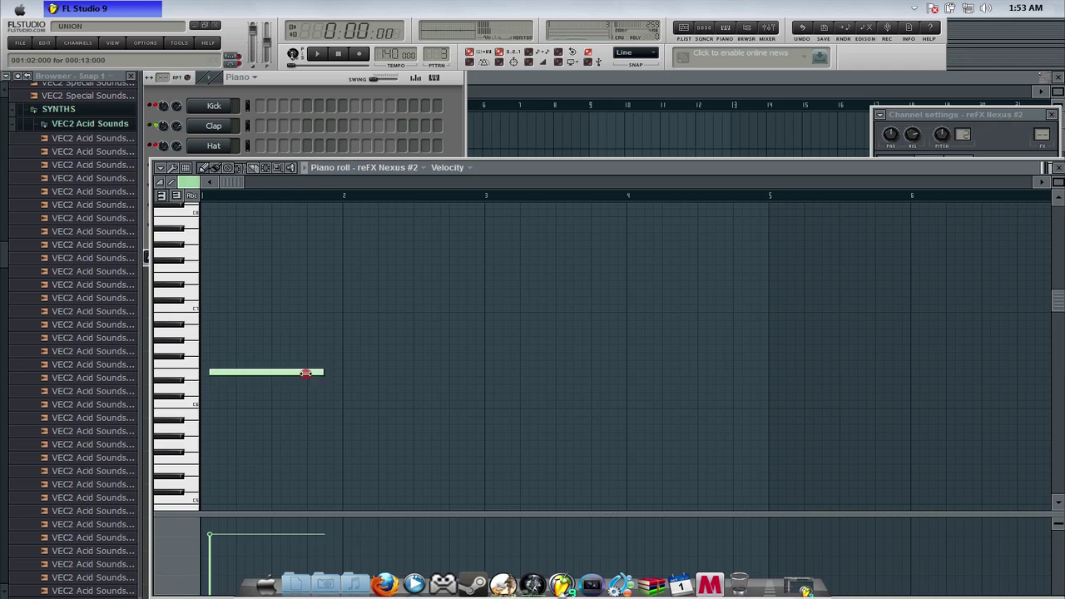
pyautogui.click(250, 348)
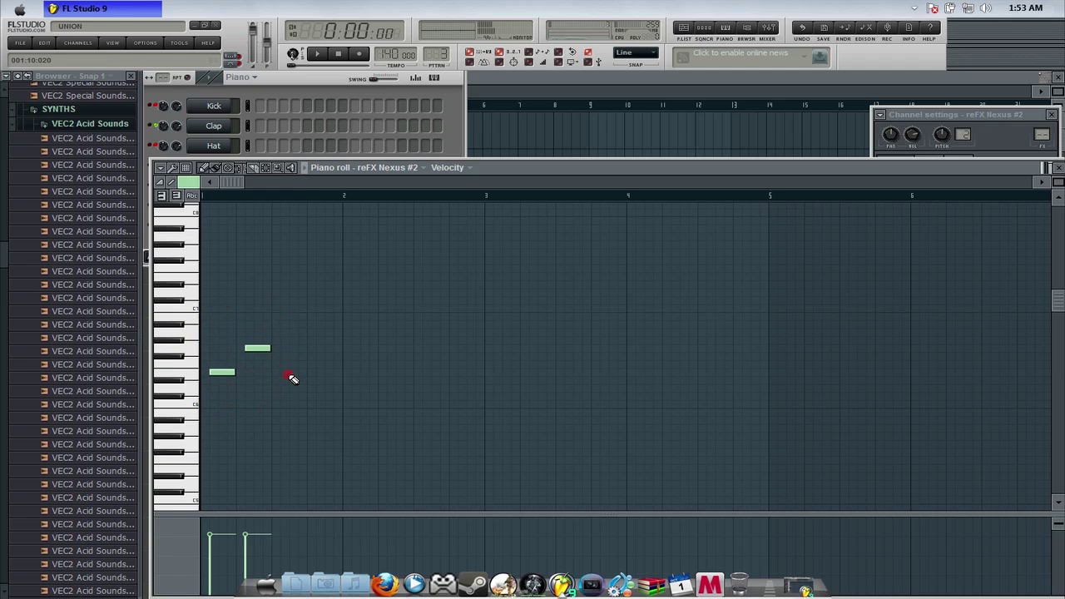
pyautogui.click(291, 373)
pyautogui.click(344, 348)
pyautogui.click(398, 348)
pyautogui.click(451, 348)
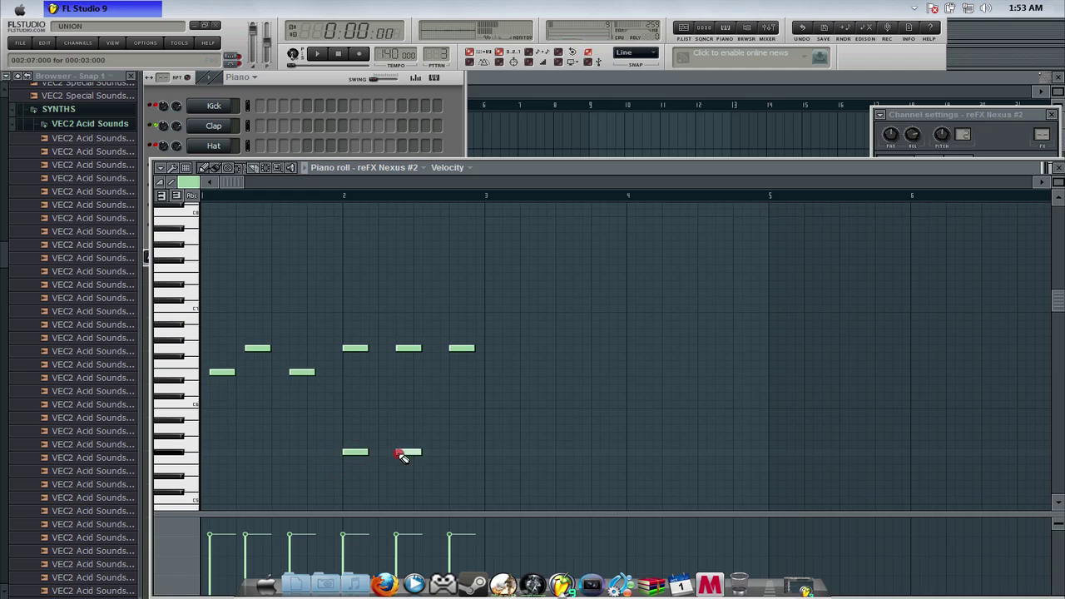
pyautogui.click(463, 445)
pyautogui.press('space')
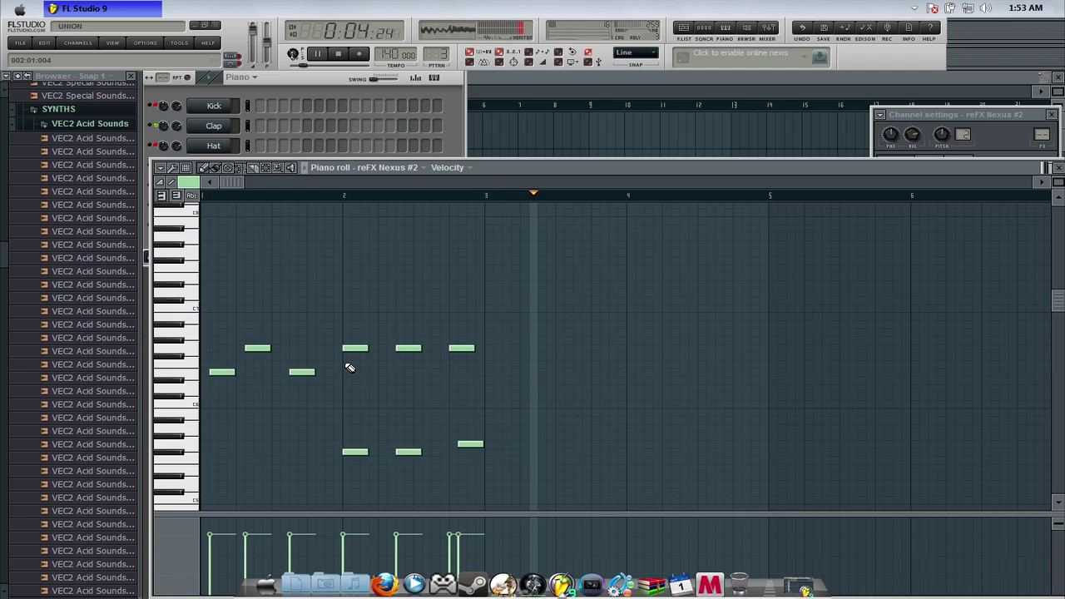
pyautogui.press('space')
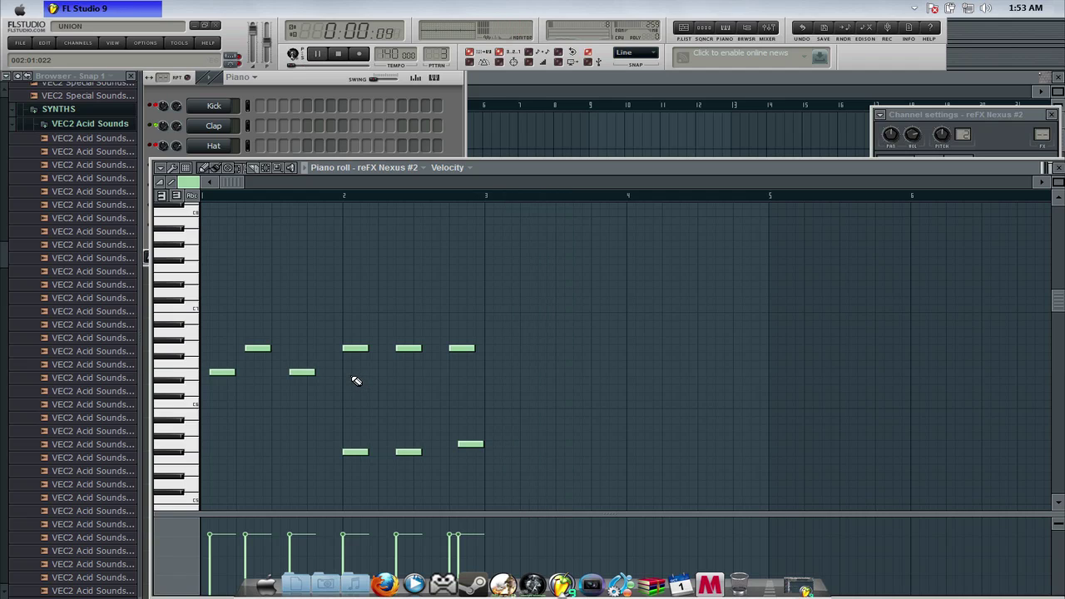
# Add G5, G6, G5 and E6 notes in bar 3, play the melody, and close the piano roll and Nexus
pyautogui.click(510, 443)
pyautogui.click(525, 348)
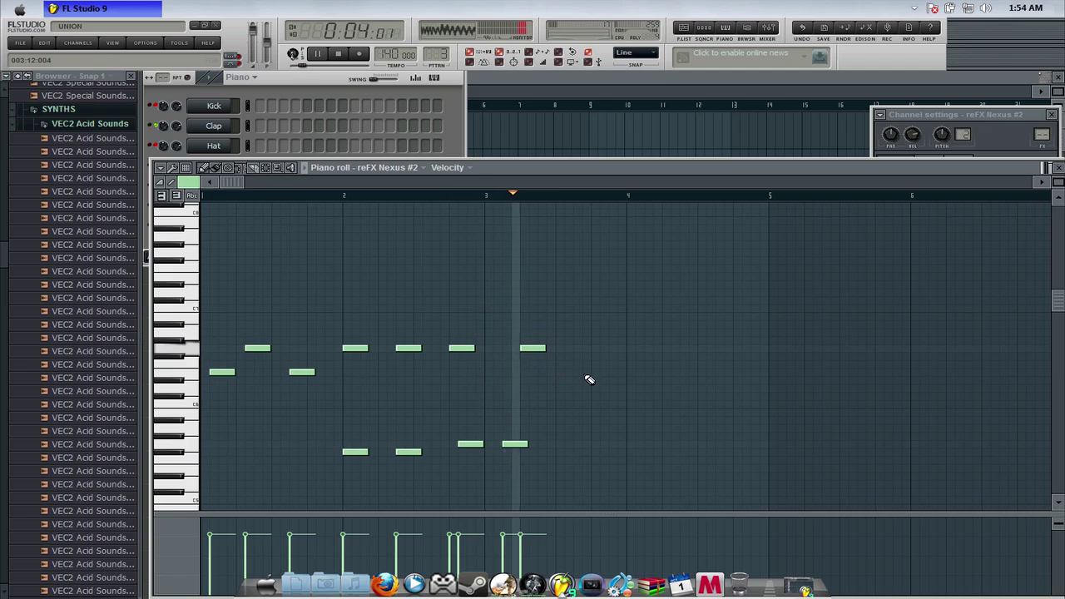
pyautogui.click(585, 374)
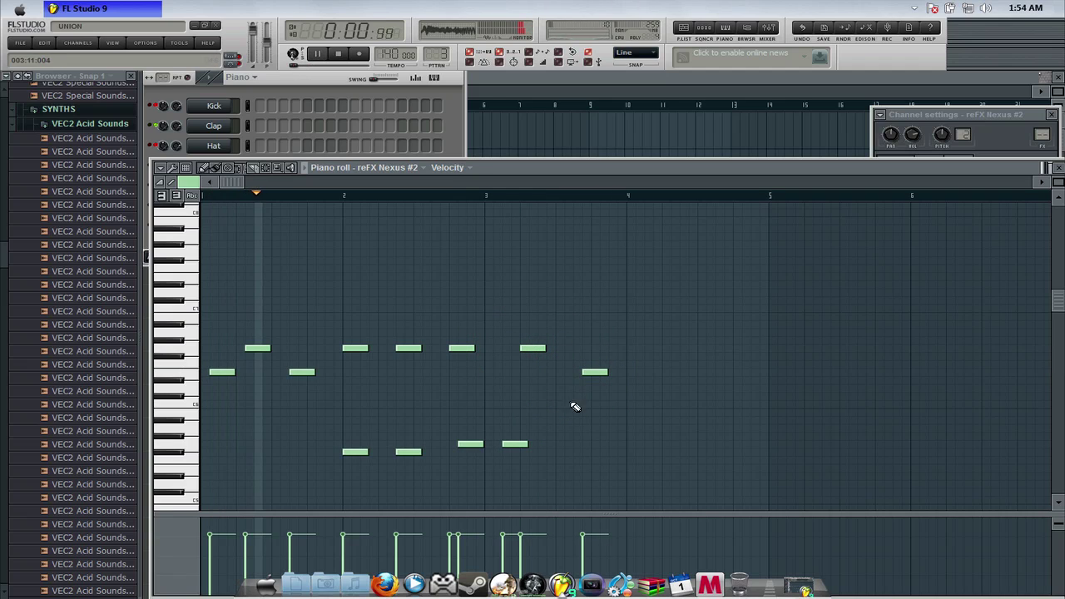
pyautogui.click(569, 445)
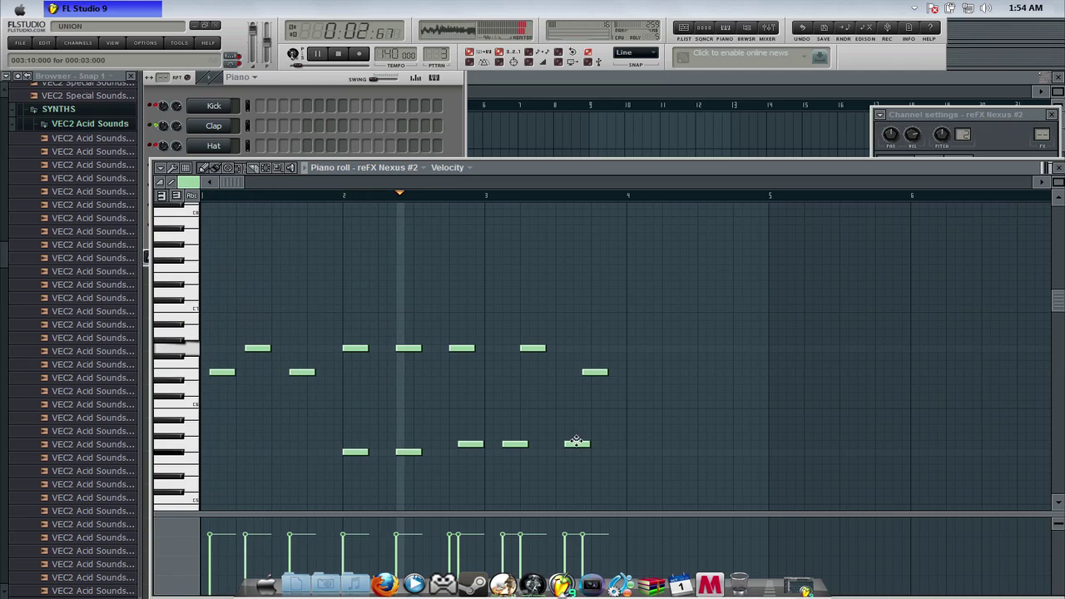
pyautogui.press('space')
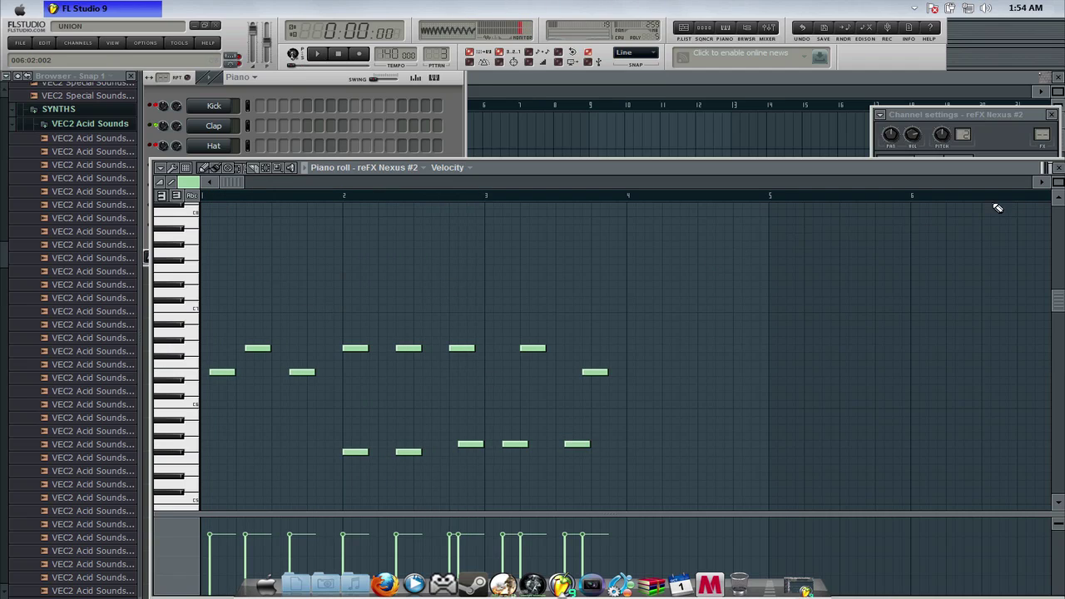
pyautogui.click(1059, 168)
pyautogui.click(1032, 208)
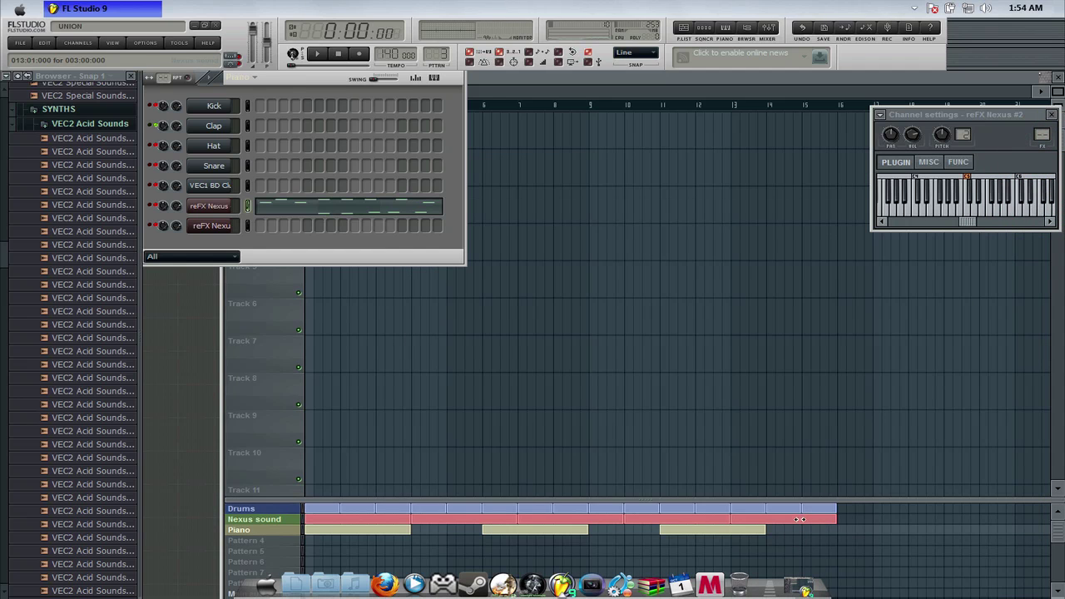
# Re-place the Nexus sound clip at bar 13, lay Piano clips end to end through bar 15, and play the arrangement
pyautogui.rightClick(799, 518)
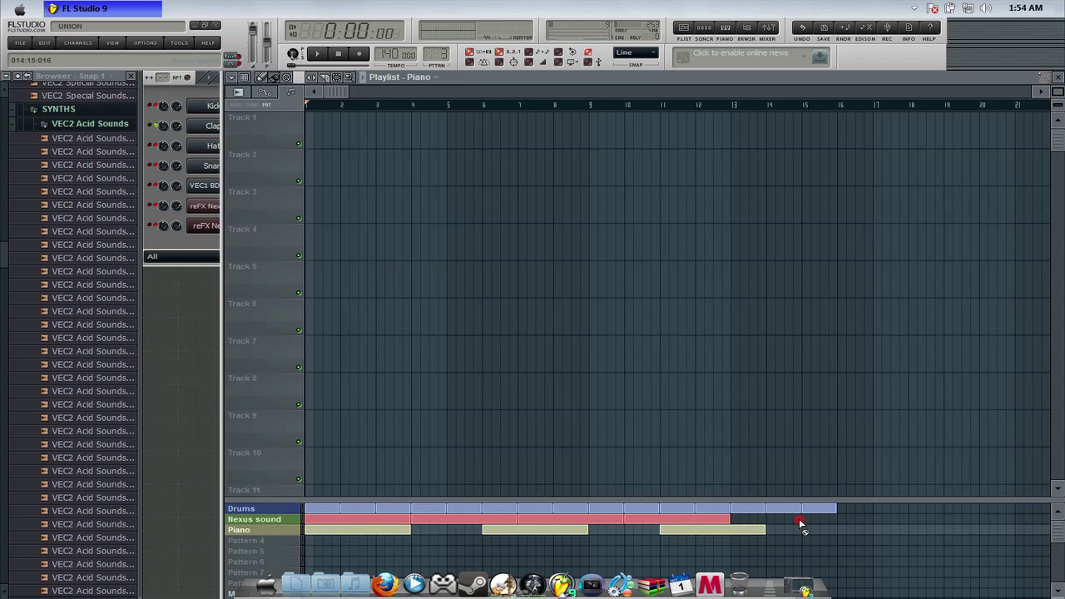
pyautogui.click(734, 520)
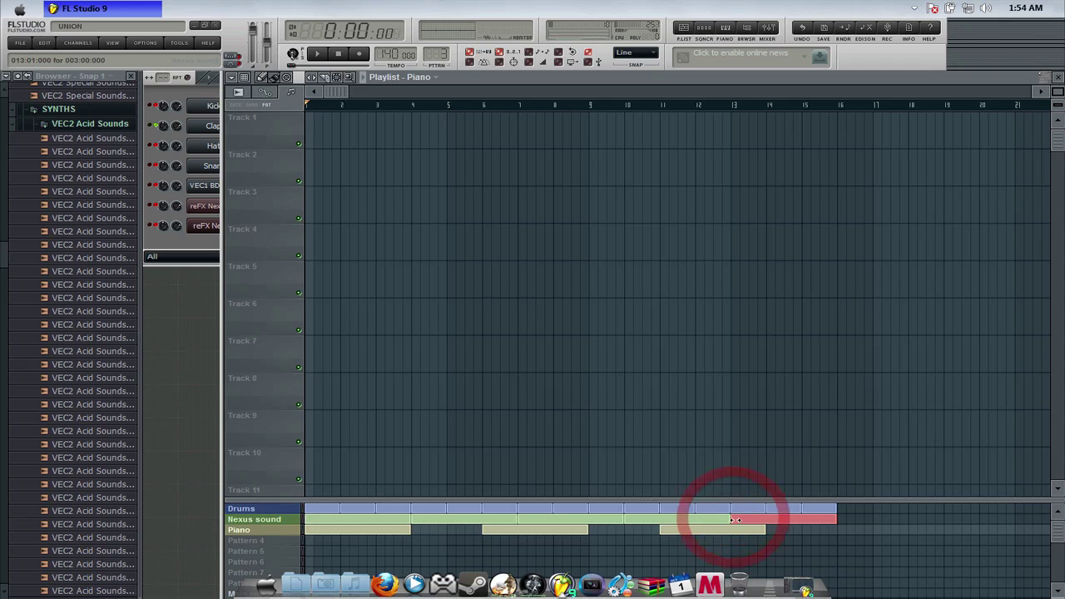
pyautogui.rightClick(681, 534)
pyautogui.rightClick(575, 530)
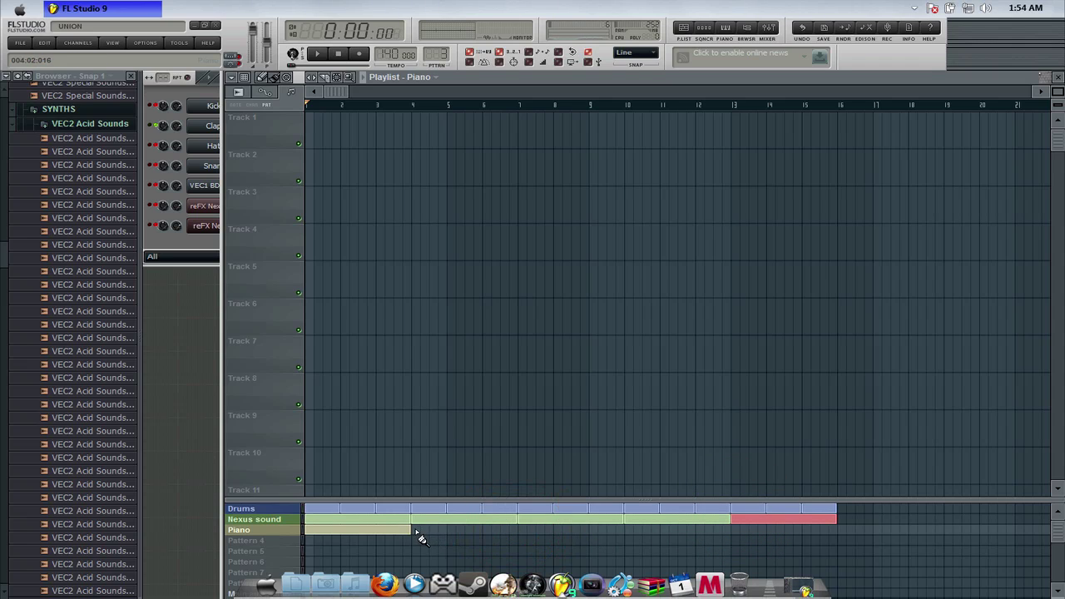
pyautogui.moveTo(421, 540)
pyautogui.mouseDown()
pyautogui.moveTo(779, 533)
pyautogui.moveTo(772, 529)
pyautogui.mouseUp()
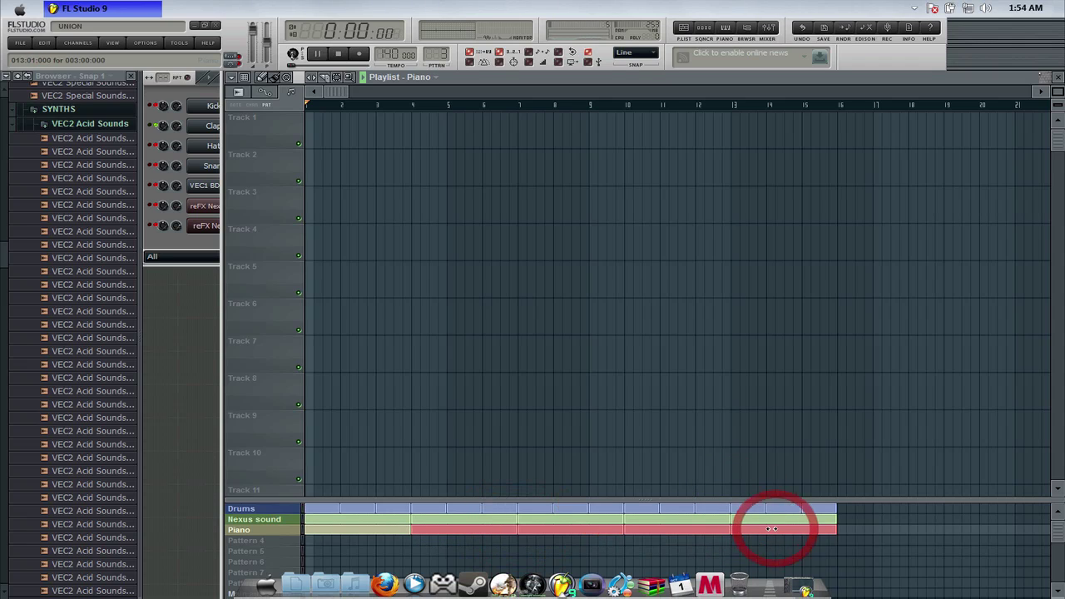
pyautogui.press('space')
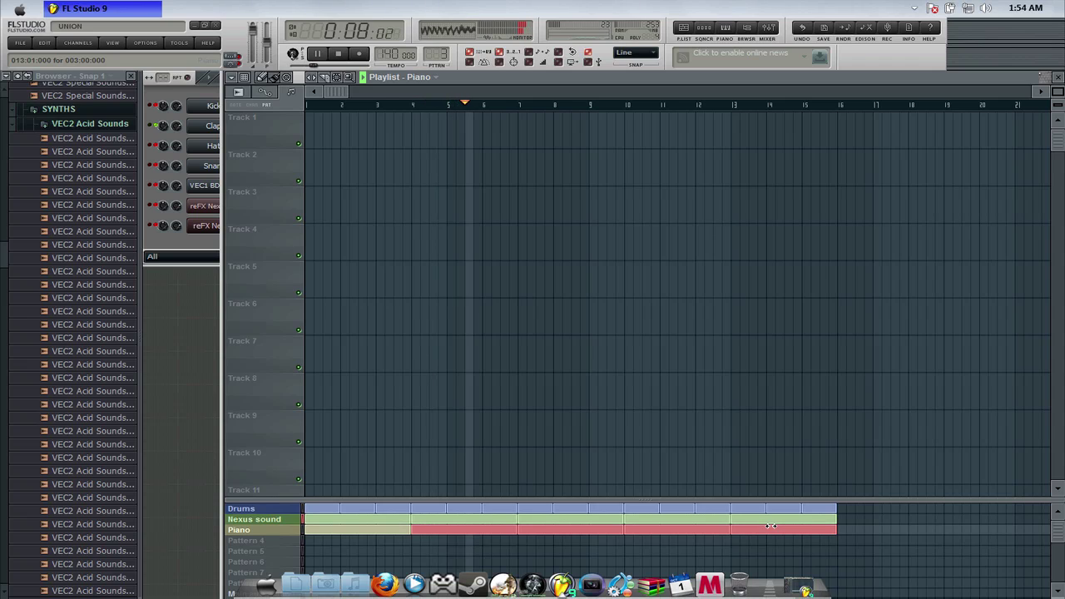
pyautogui.press('space')
# In the lower Nexus channel, audition LD Cheap Trancelead and LD Cheesy Madness from Dance Leads, load LD Come With Me 1 and close Nexus
pyautogui.click(198, 256)
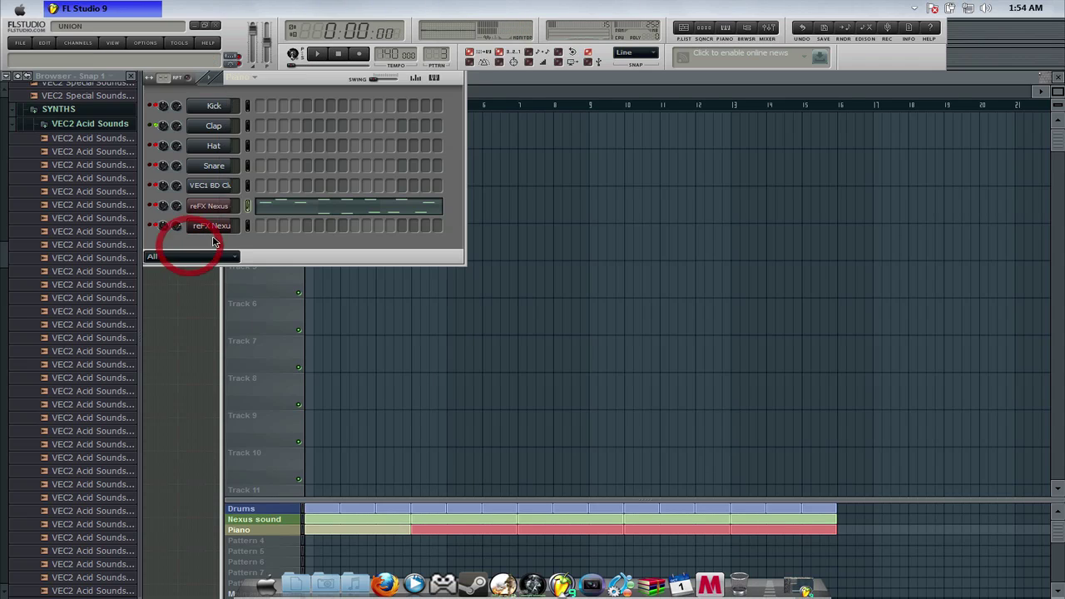
pyautogui.click(210, 225)
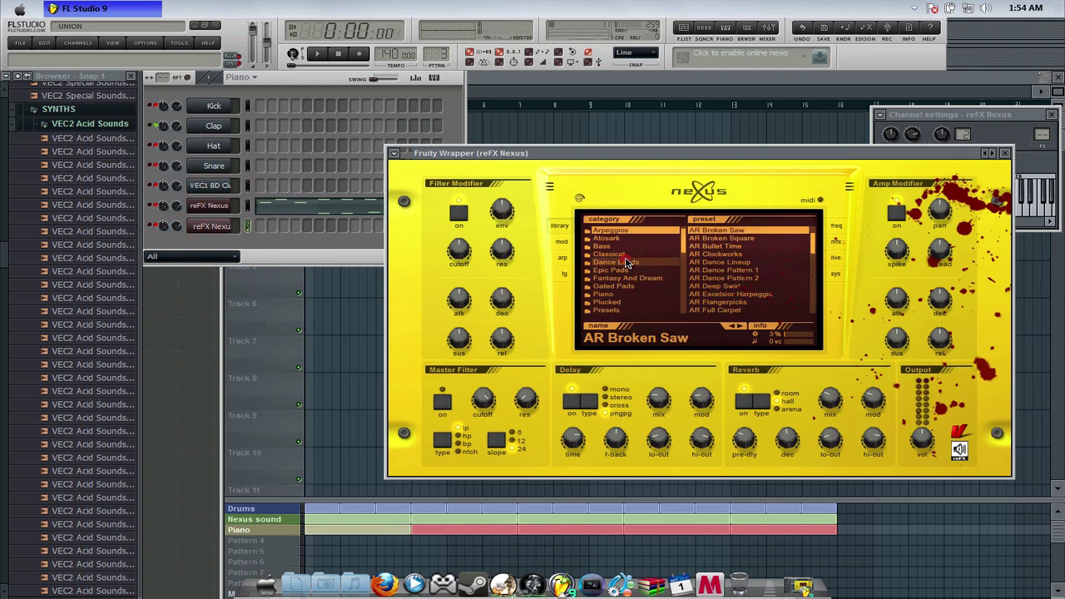
pyautogui.click(617, 262)
pyautogui.click(732, 285)
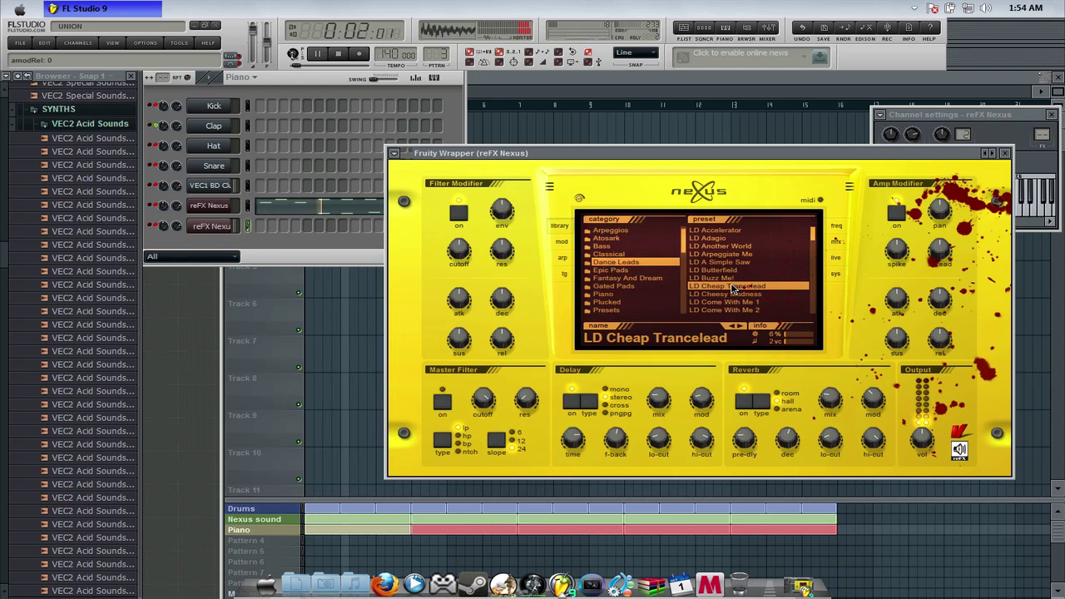
pyautogui.click(729, 295)
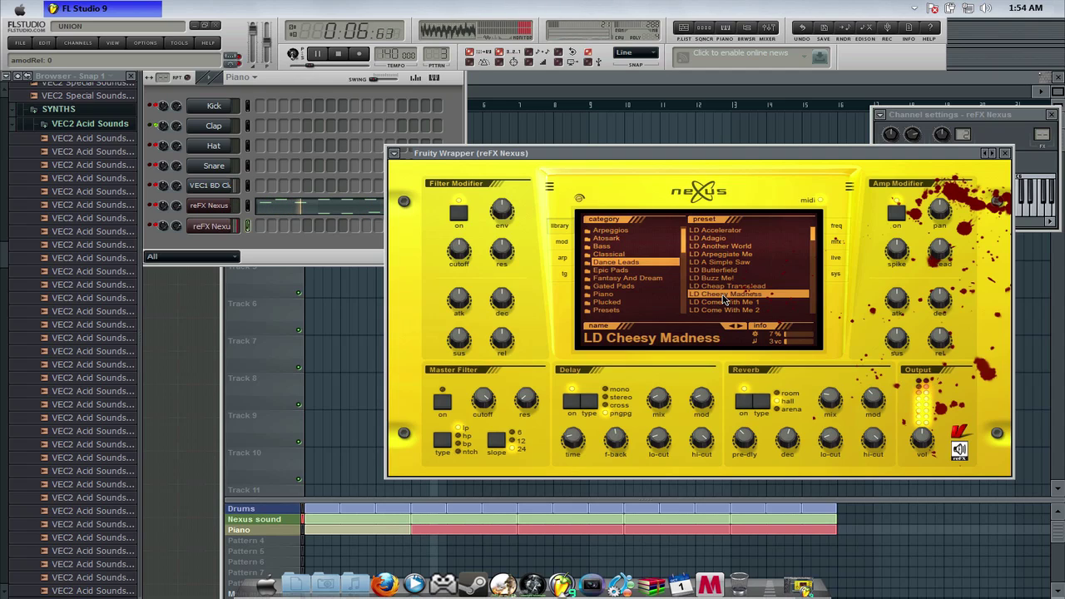
pyautogui.press('space')
pyautogui.click(724, 302)
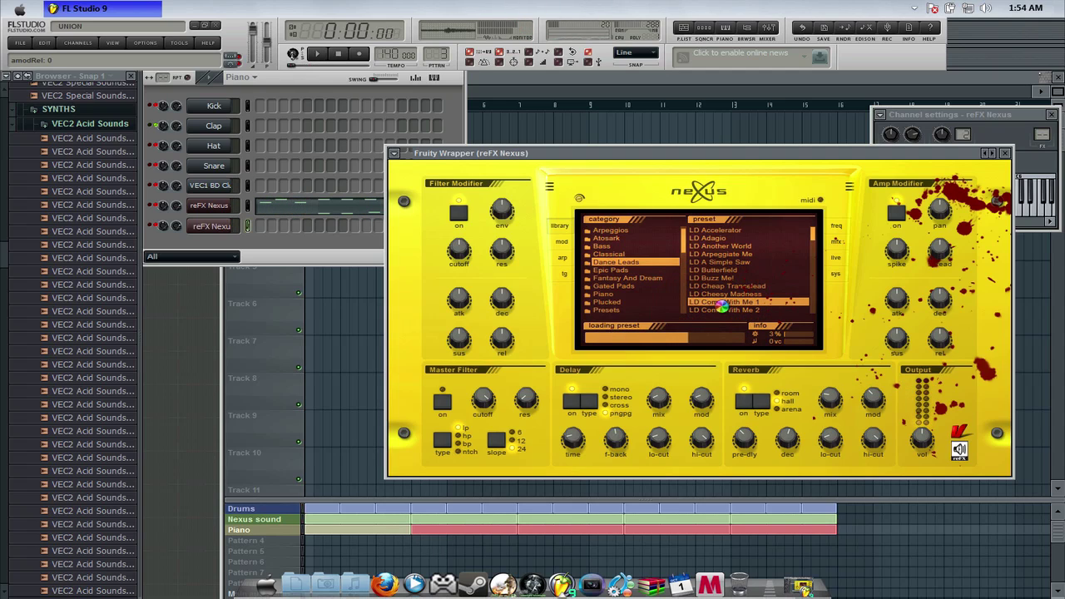
pyautogui.press('space')
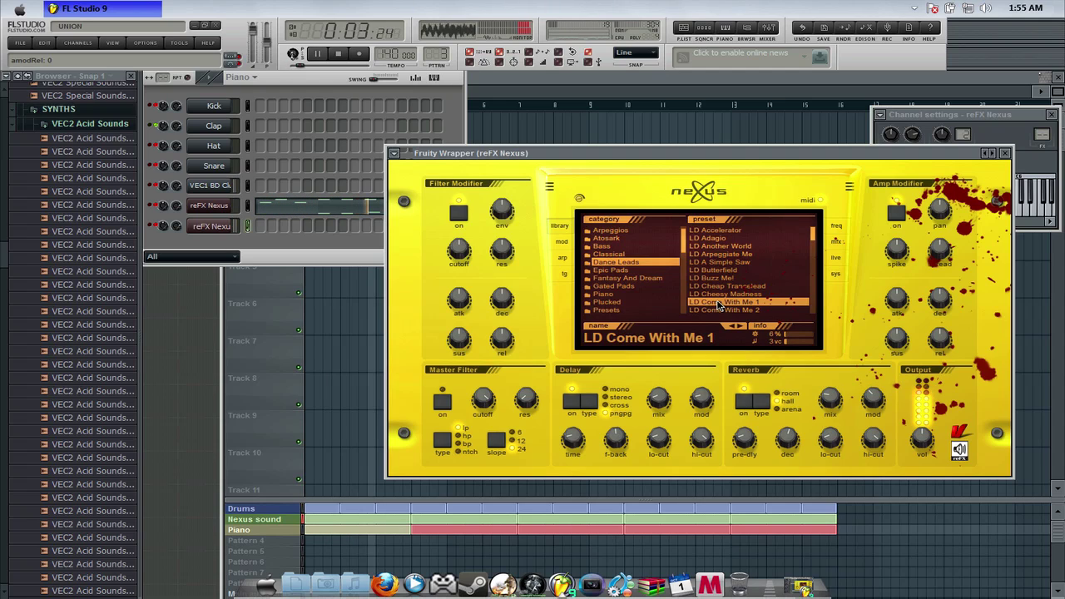
pyautogui.press('space')
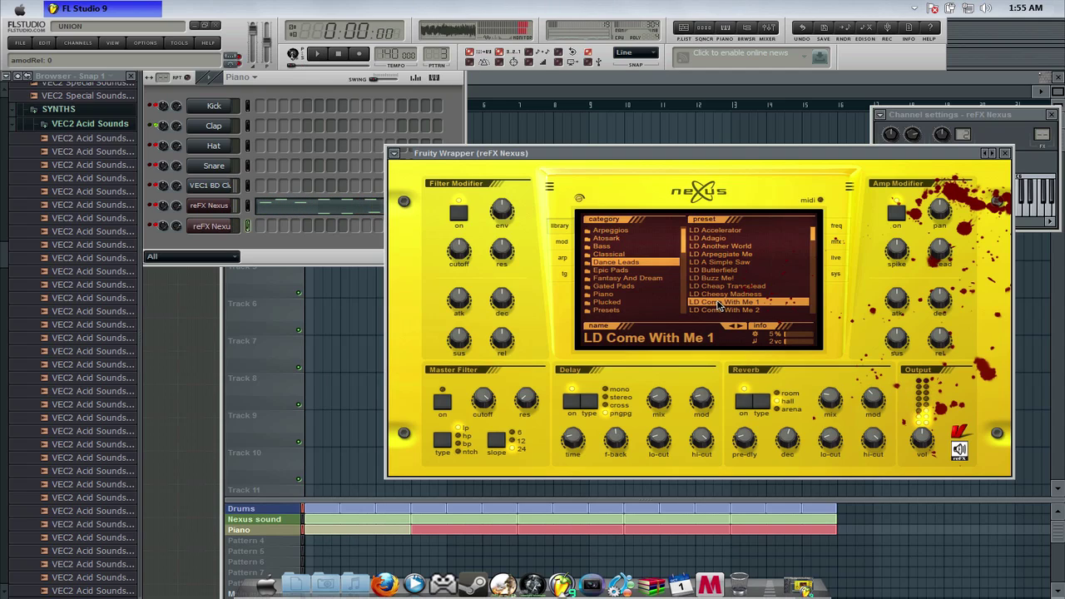
pyautogui.click(1007, 154)
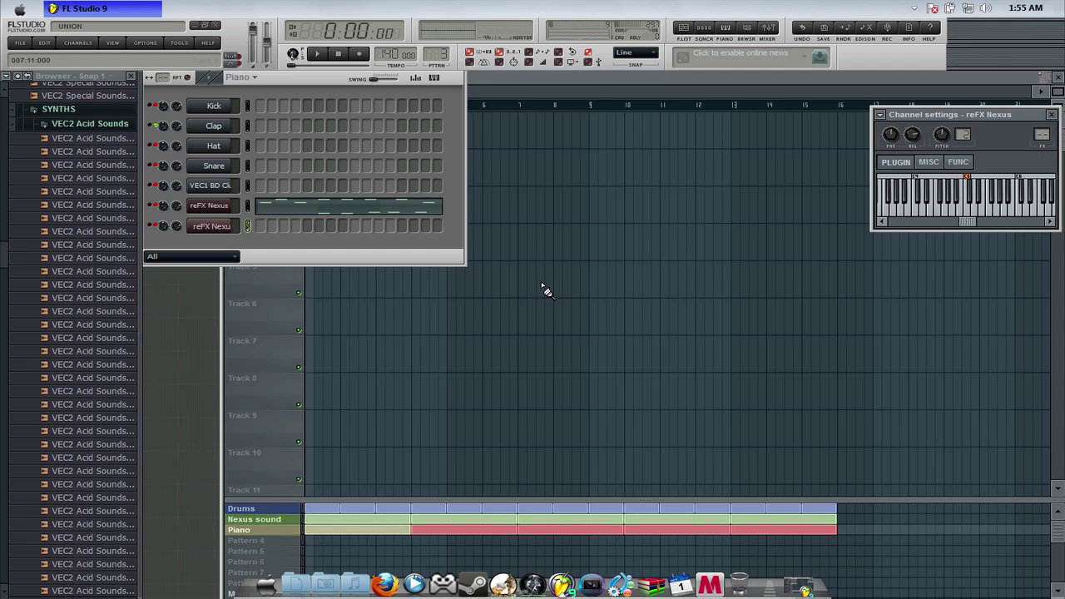
# Open the Fuego96-FL Chan project from the Cool stuff projects folder, discarding changes to the untitled project
pyautogui.moveTo(3, 267); pyautogui.dragTo(2, 355)
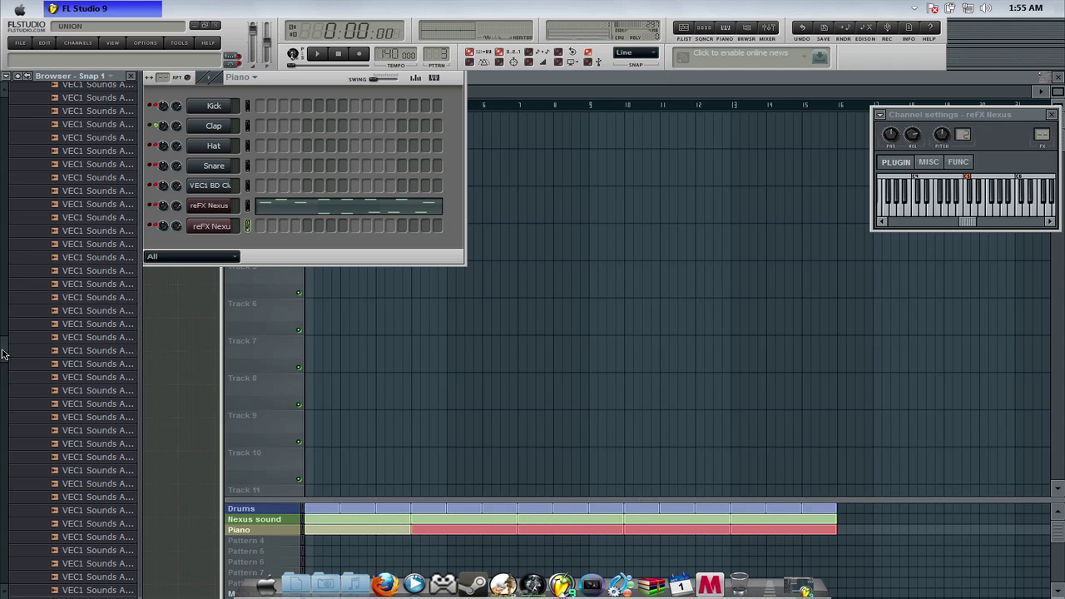
pyautogui.moveTo(2, 351); pyautogui.dragTo(3, 369)
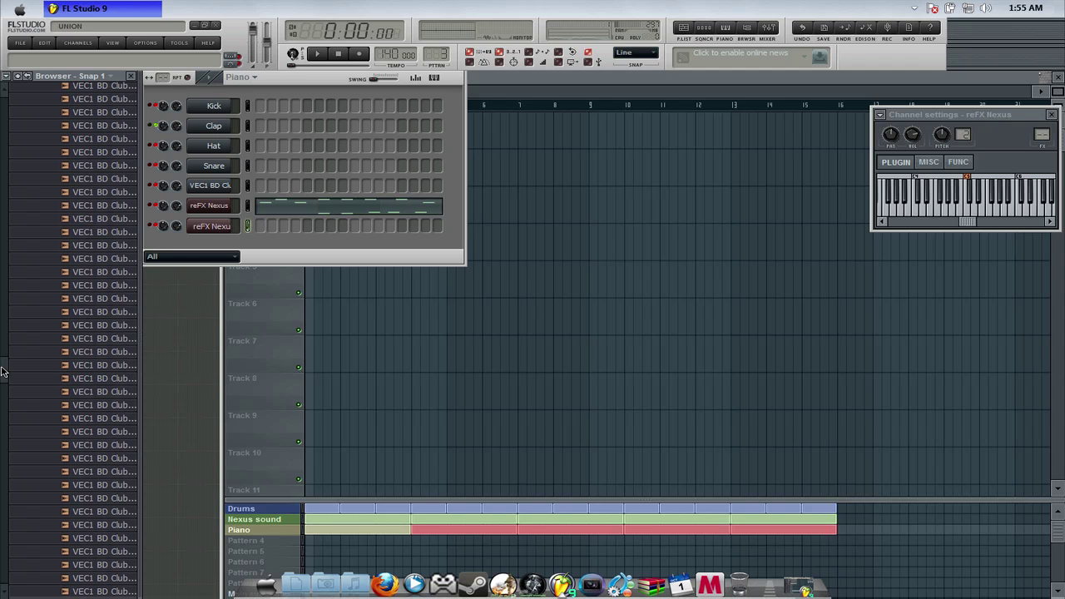
pyautogui.moveTo(2, 369)
pyautogui.mouseDown()
pyautogui.moveTo(2, 380)
pyautogui.moveTo(4, 364)
pyautogui.mouseUp()
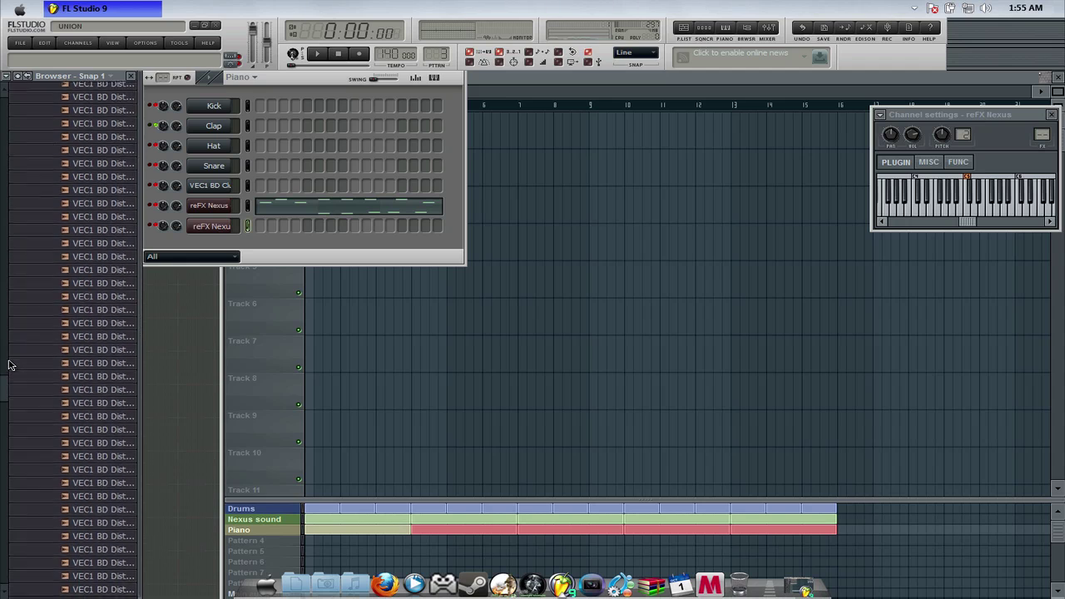
pyautogui.moveTo(3, 364); pyautogui.dragTo(3, 556)
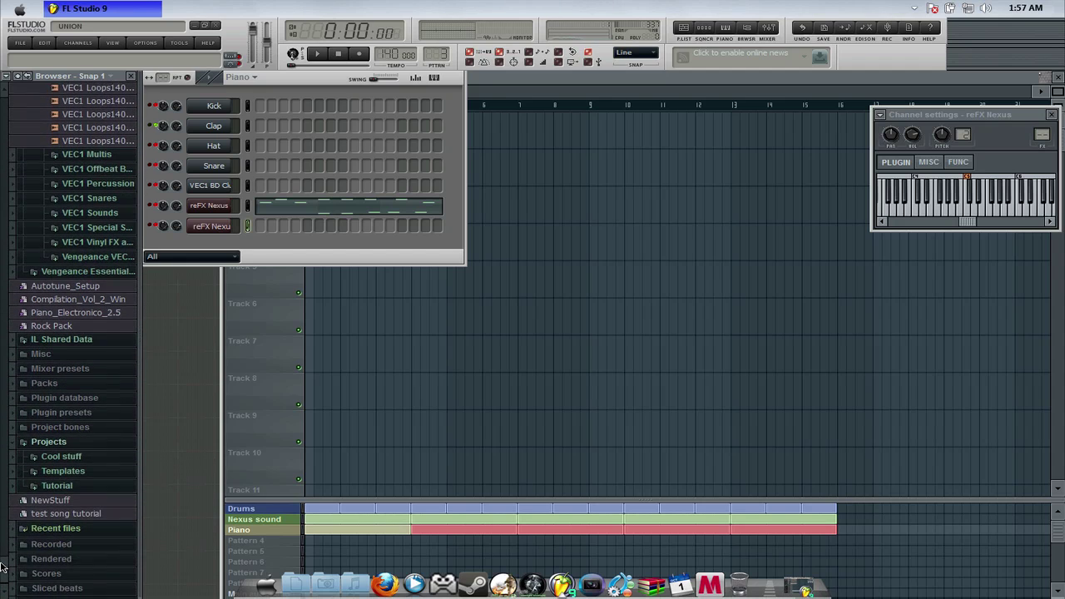
pyautogui.moveTo(4, 457); pyautogui.dragTo(6, 577)
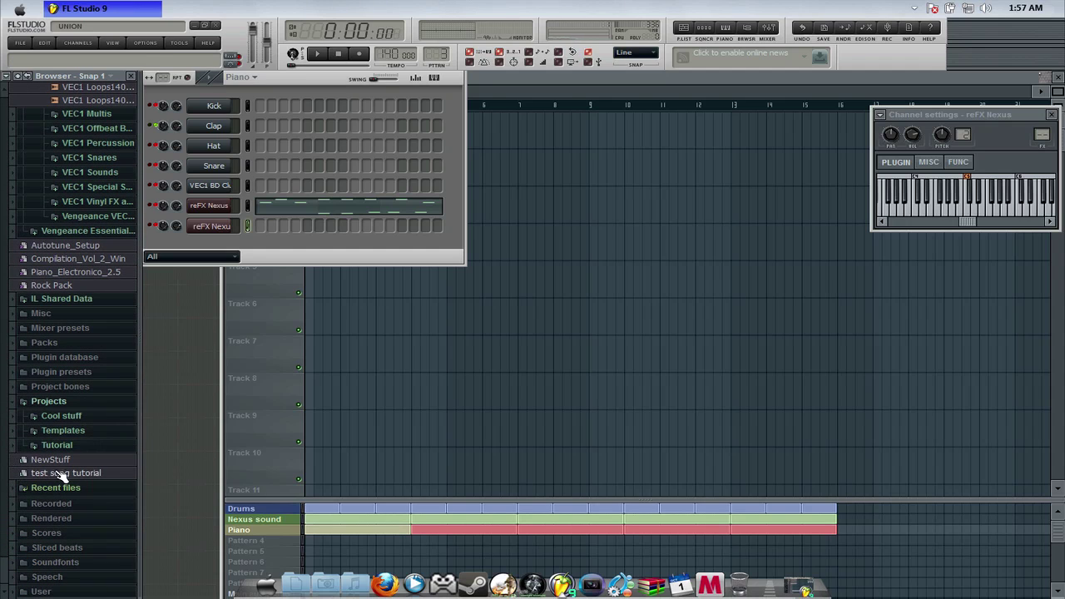
pyautogui.click(15, 416)
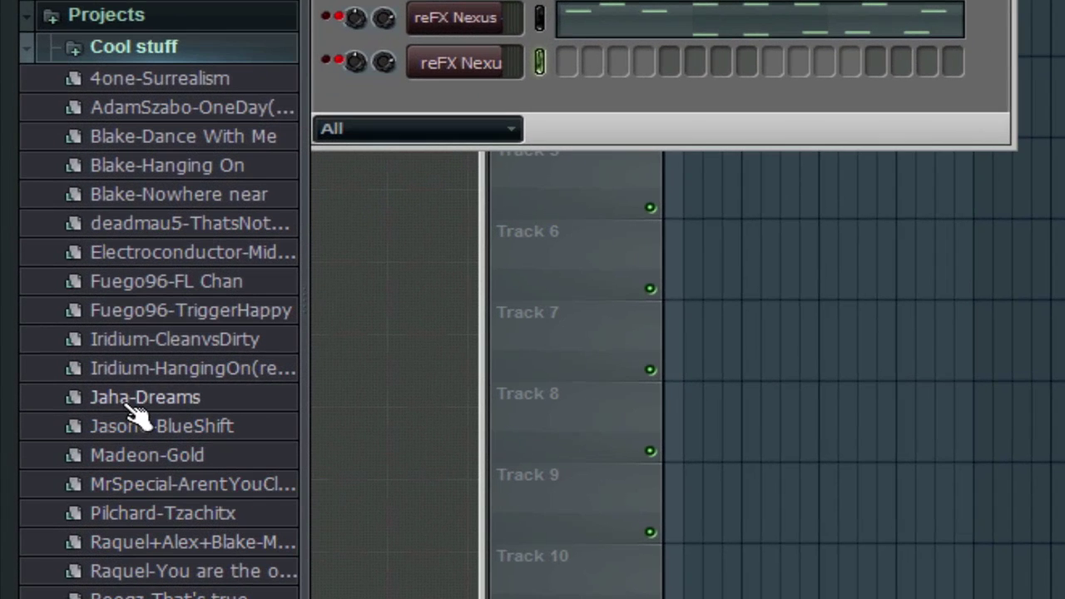
pyautogui.rightClick(140, 283)
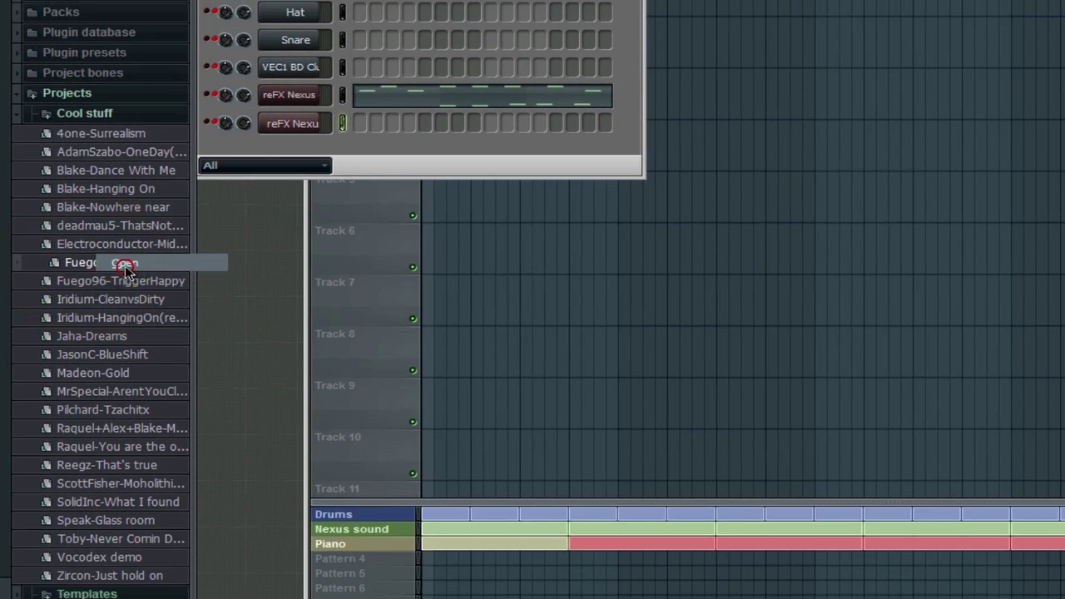
pyautogui.click(190, 283)
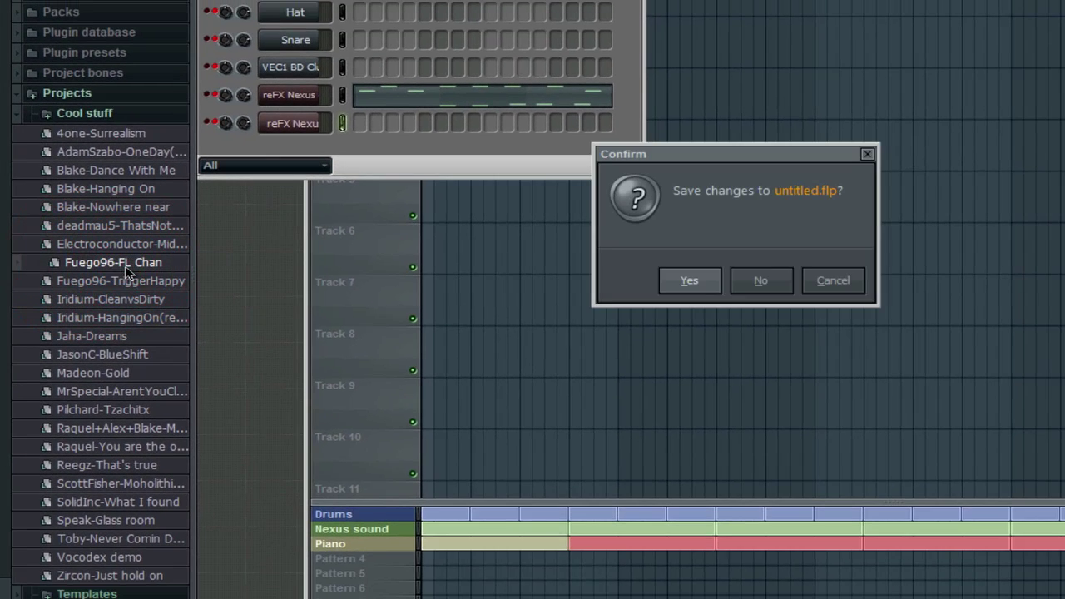
pyautogui.click(762, 283)
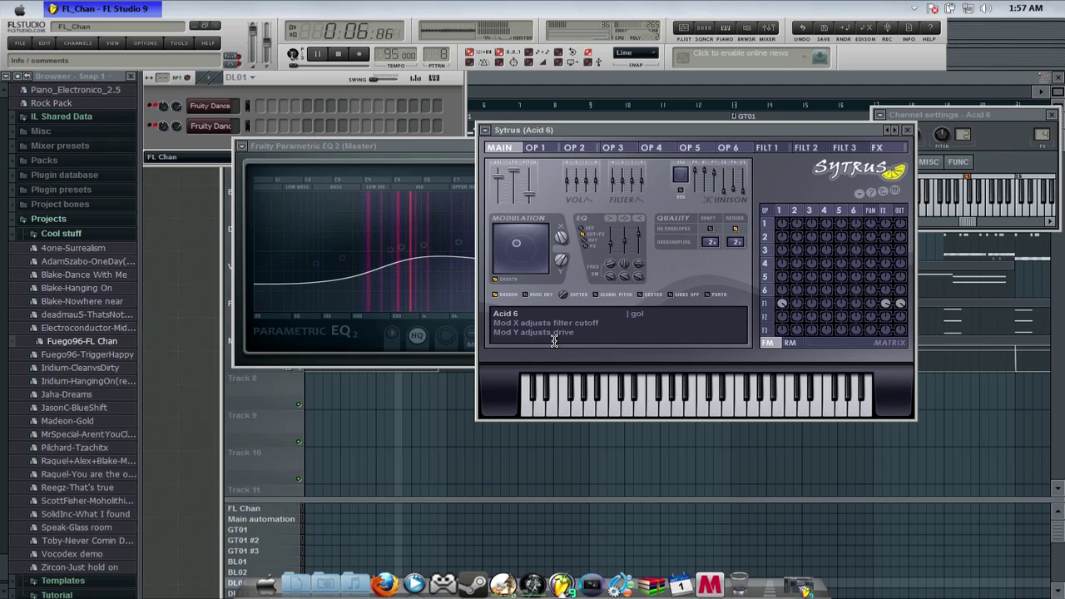
# Stop playback and close the Sytrus, Acid 6 channel settings and Fruity Parametric EQ 2 windows
pyautogui.press('space')
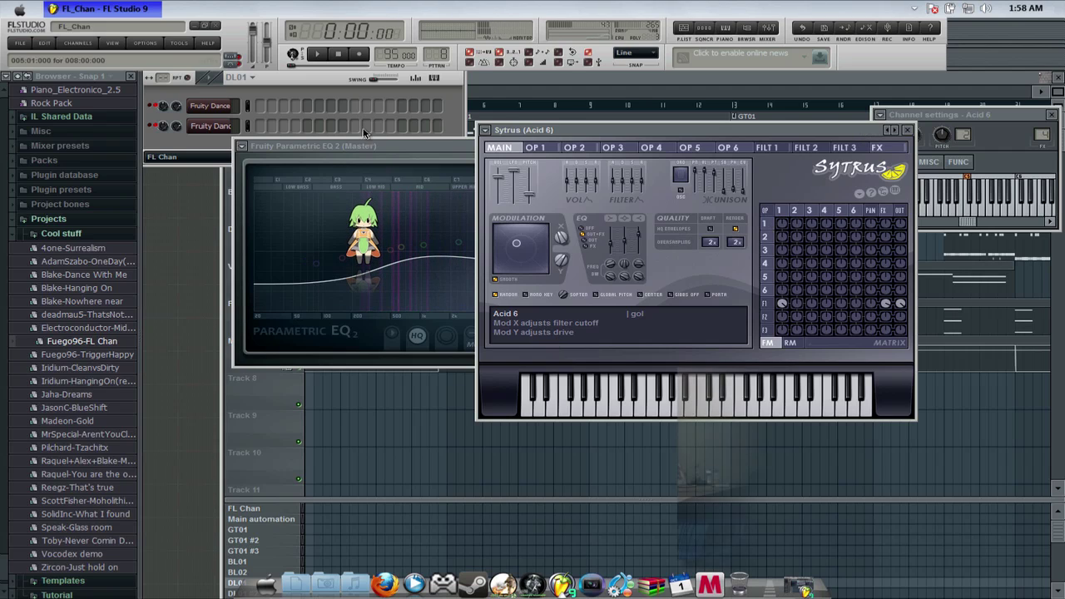
pyautogui.click(909, 132)
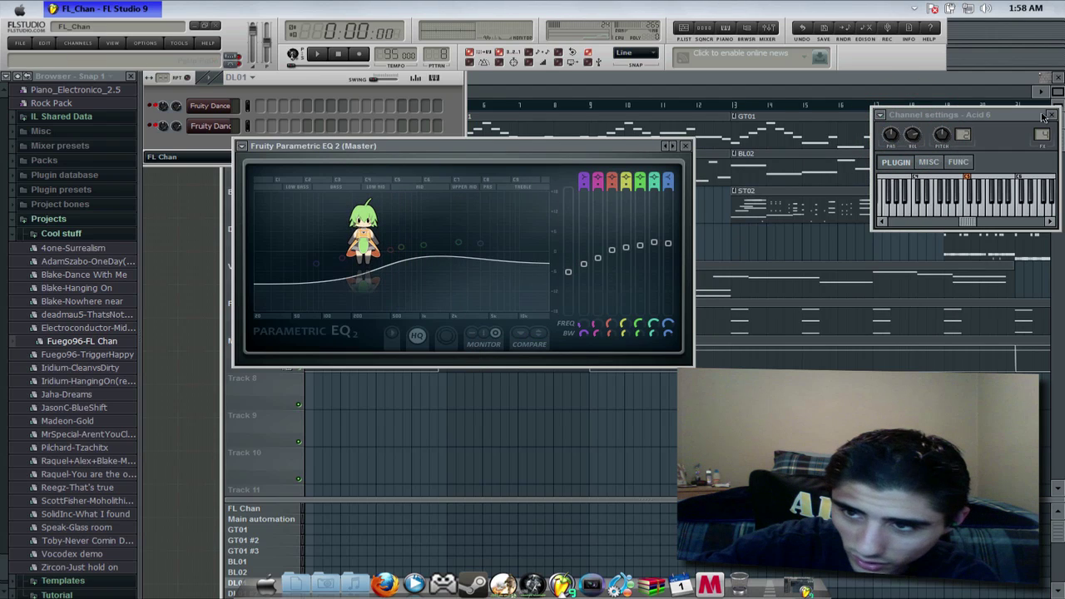
pyautogui.click(1054, 115)
pyautogui.click(686, 146)
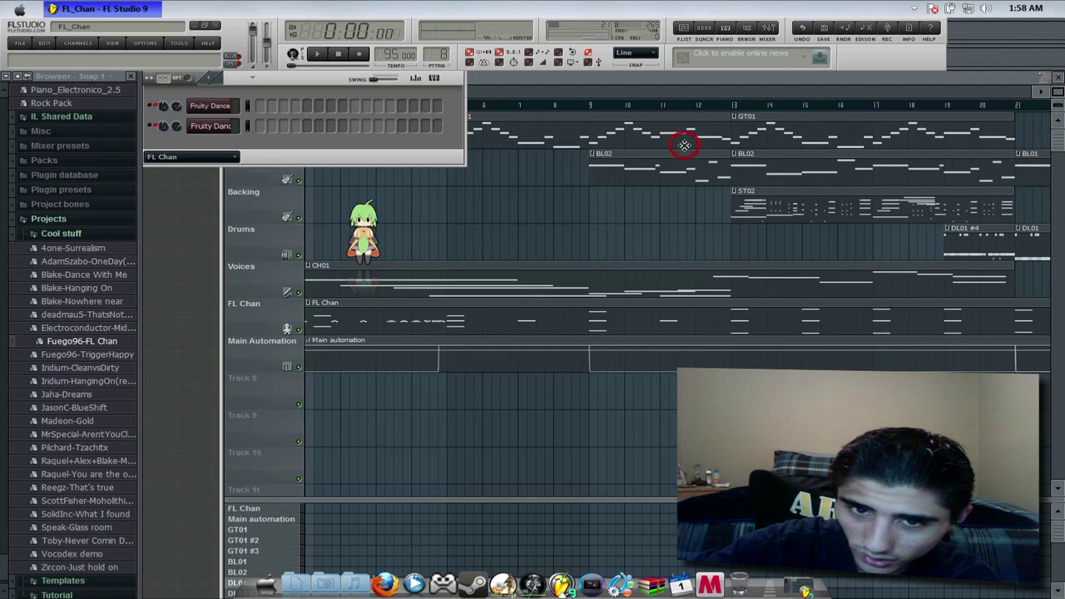
pyautogui.moveTo(512, 96); pyautogui.dragTo(406, 133)
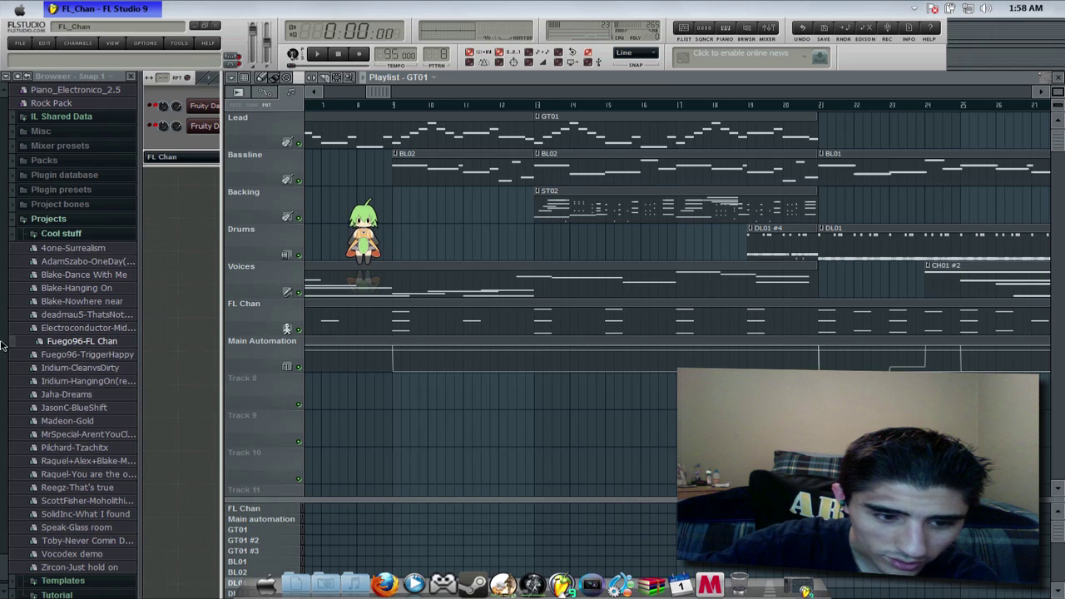
pyautogui.scroll(-20, 2, 570)
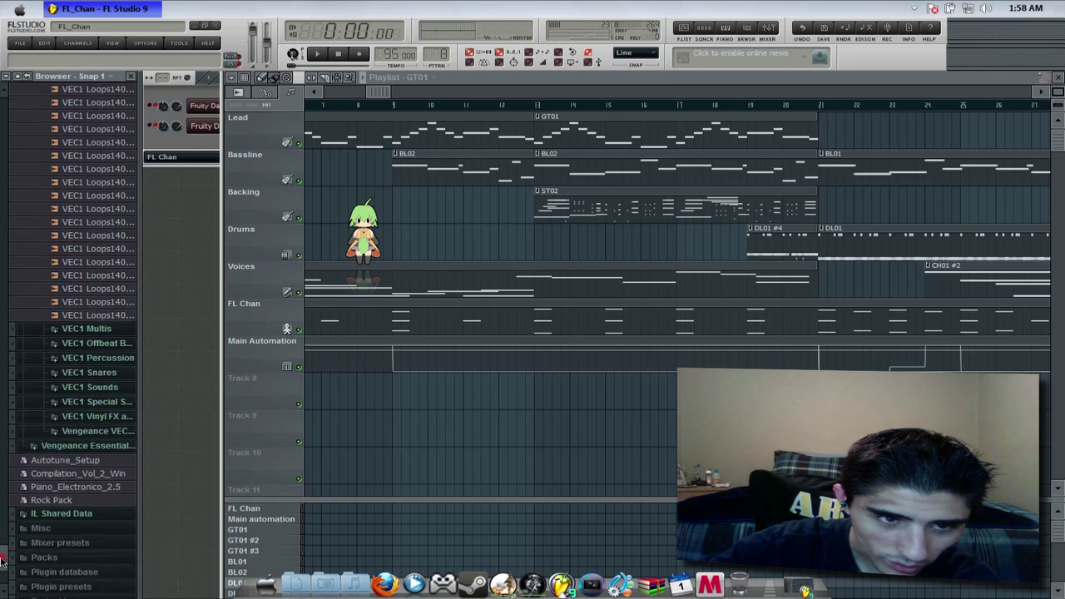
pyautogui.scroll(-2, 2, 540)
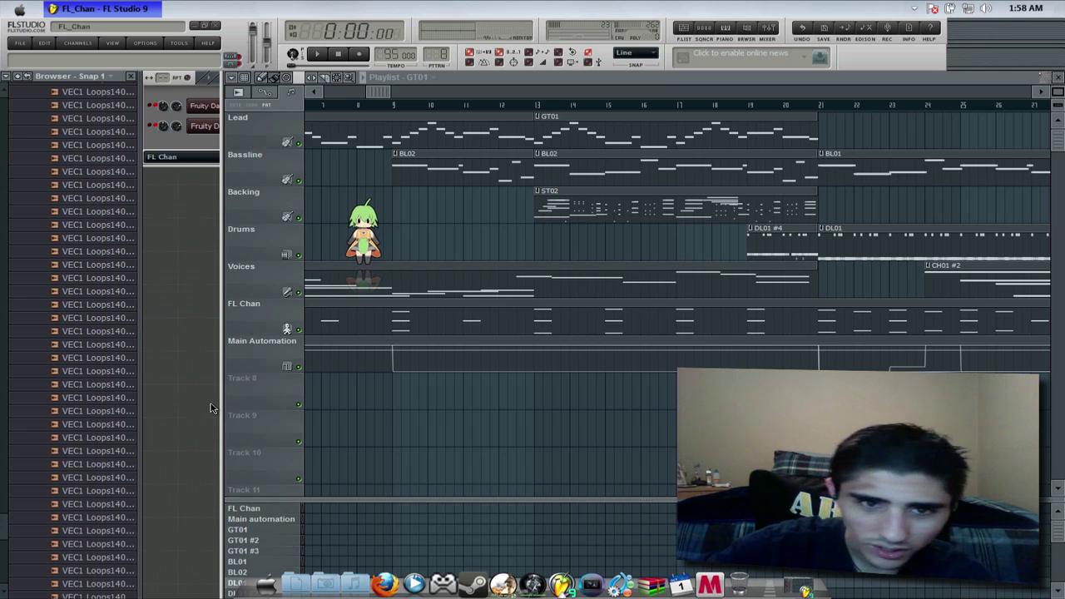
pyautogui.moveTo(385, 98); pyautogui.dragTo(316, 99)
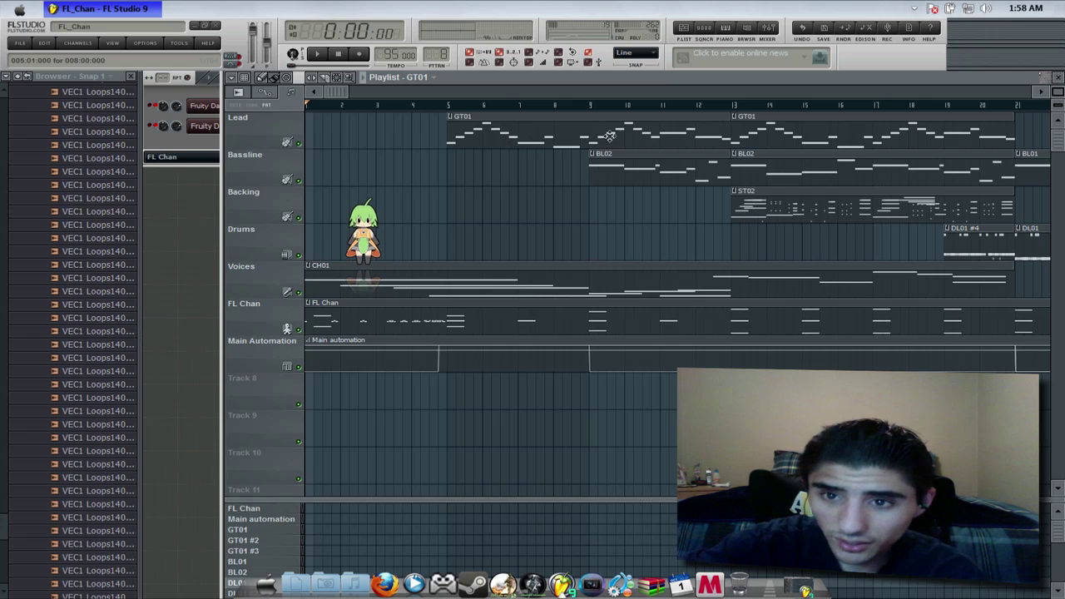
# Show the mixer and reposition its window over the middle of the playlist's upper tracks
pyautogui.click(772, 30)
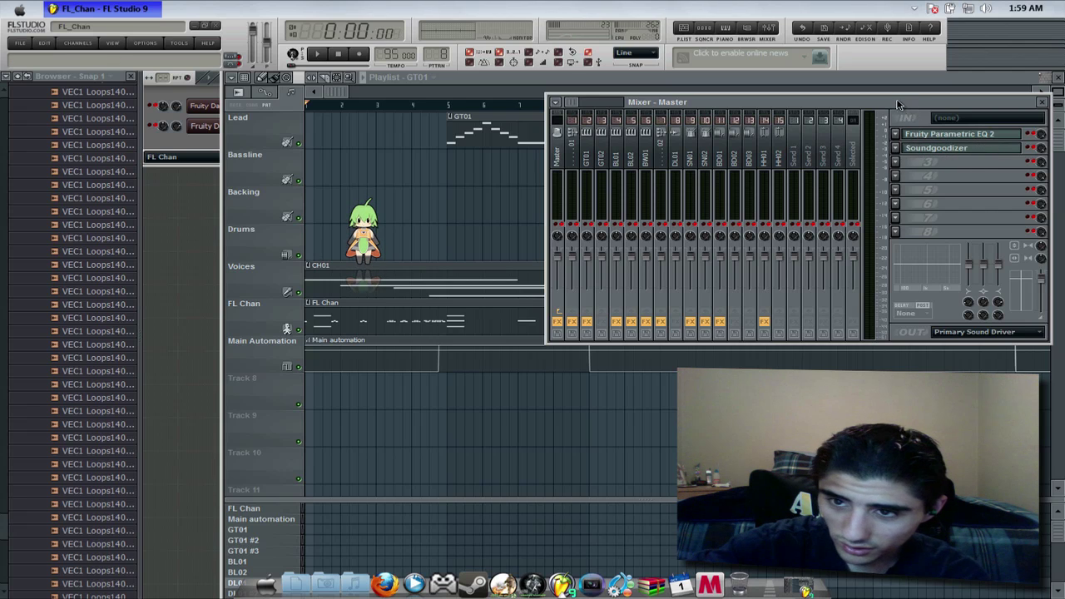
pyautogui.moveTo(898, 101); pyautogui.dragTo(697, 121)
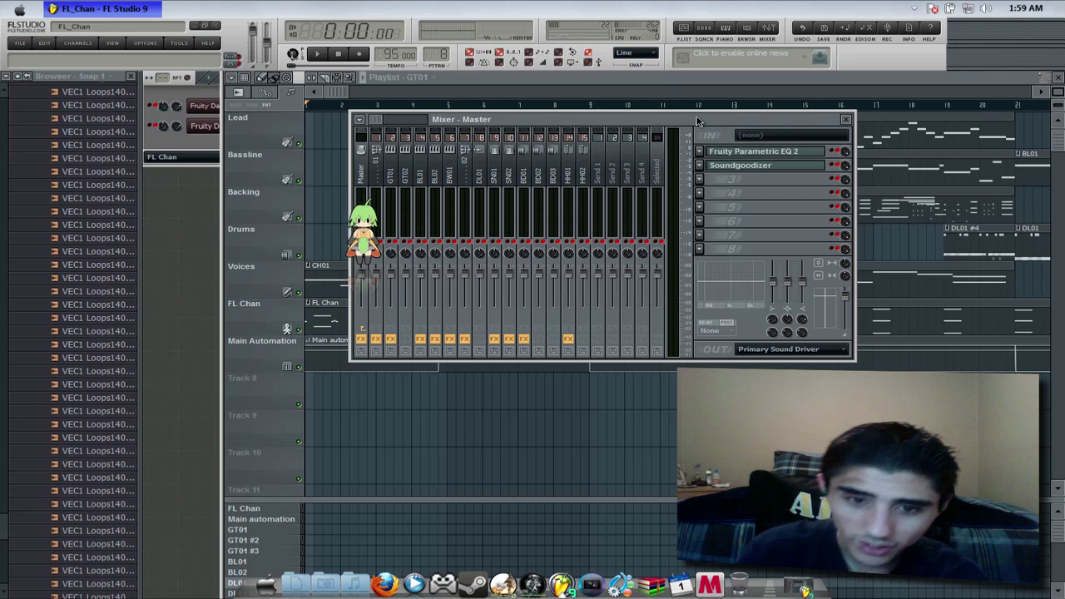